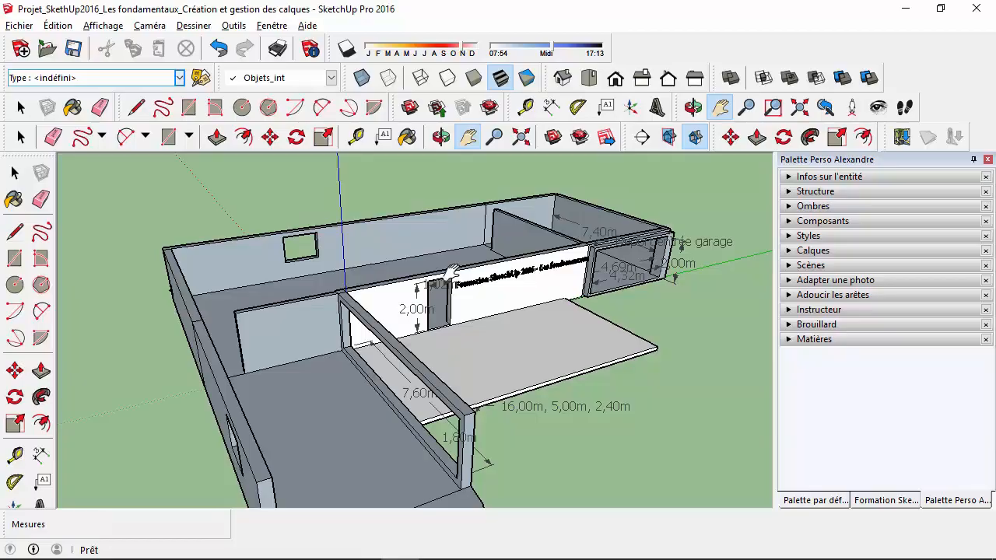
pyautogui.moveTo(392, 322); pyautogui.dragTo(406, 339)
pyautogui.press('o')
pyautogui.moveTo(466, 336); pyautogui.dragTo(544, 330)
pyautogui.moveTo(415, 349); pyautogui.dragTo(585, 390)
pyautogui.press('h')
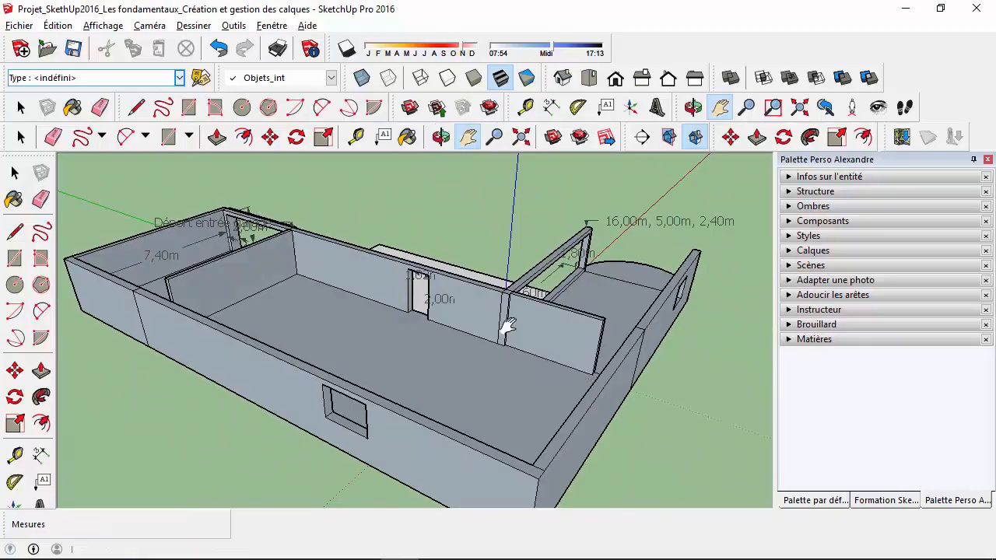
pyautogui.moveTo(508, 326); pyautogui.dragTo(140, 318, button='middle')
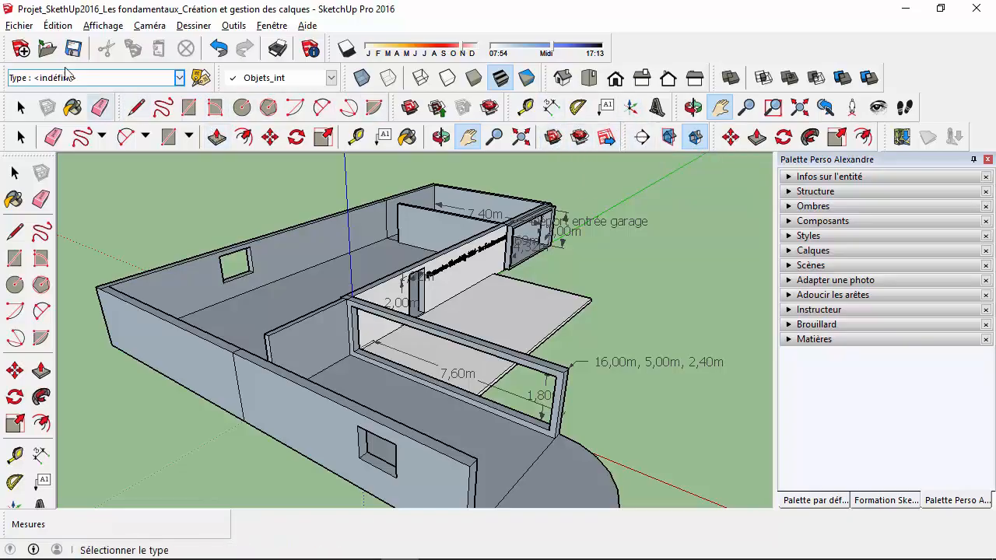
# Open the 3D Warehouse and go from the Alvar Aalto stacking table page to the home page
pyautogui.click(20, 26)
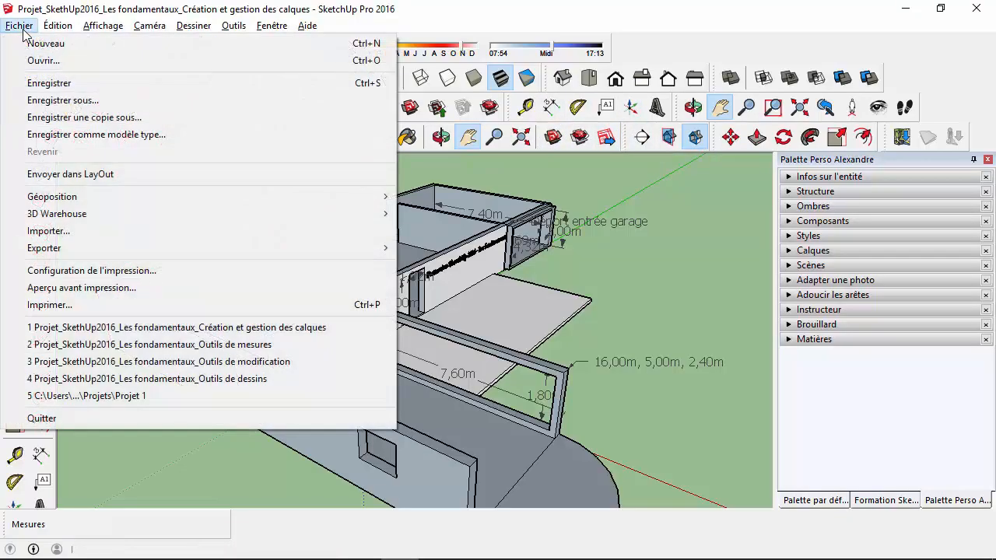
pyautogui.moveTo(74, 215)
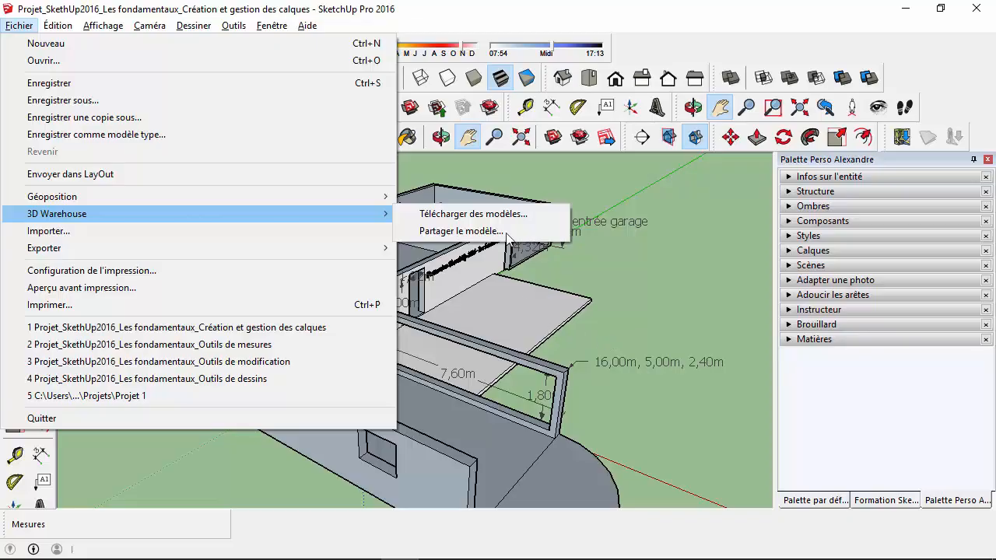
pyautogui.click(605, 180)
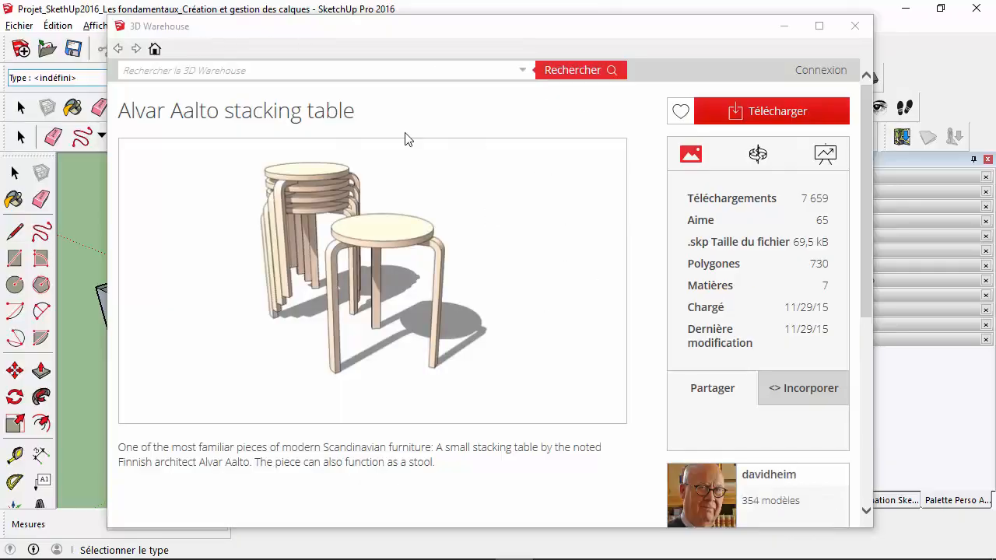
pyautogui.scroll(-4, 621, 262)
pyautogui.scroll(4, 630, 262)
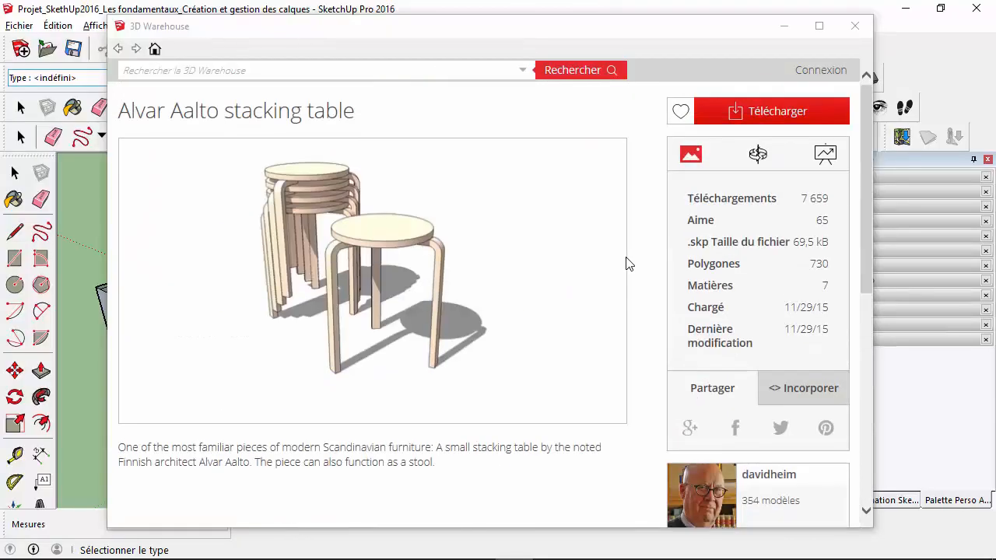
pyautogui.click(154, 59)
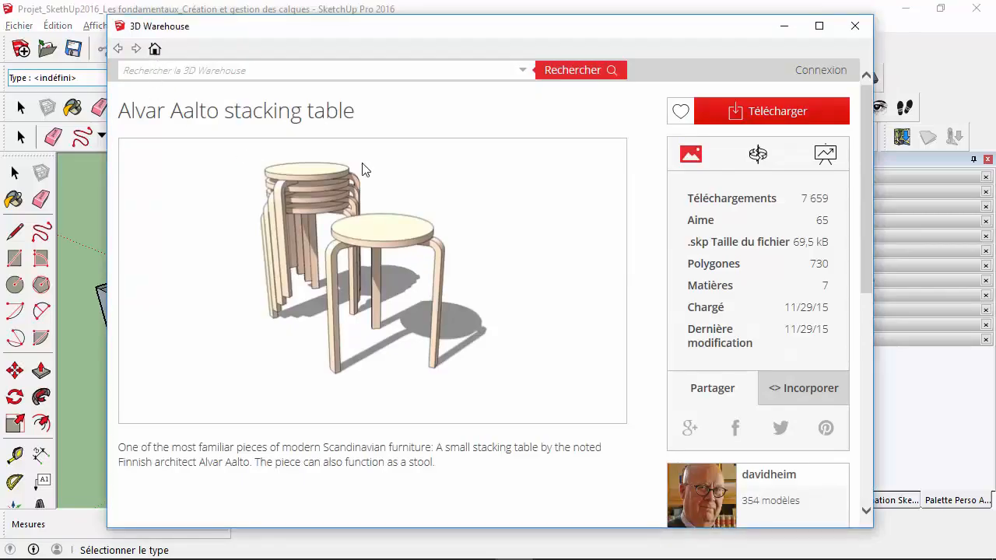
pyautogui.click(155, 49)
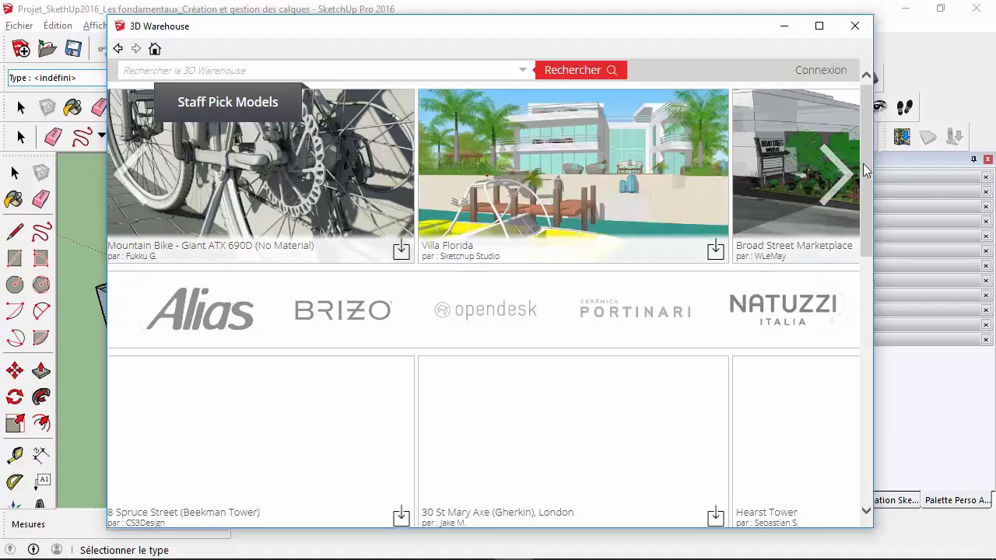
# Browse through the Staff Pick Models carousel on the 3D Warehouse home page
pyautogui.click(832, 162)
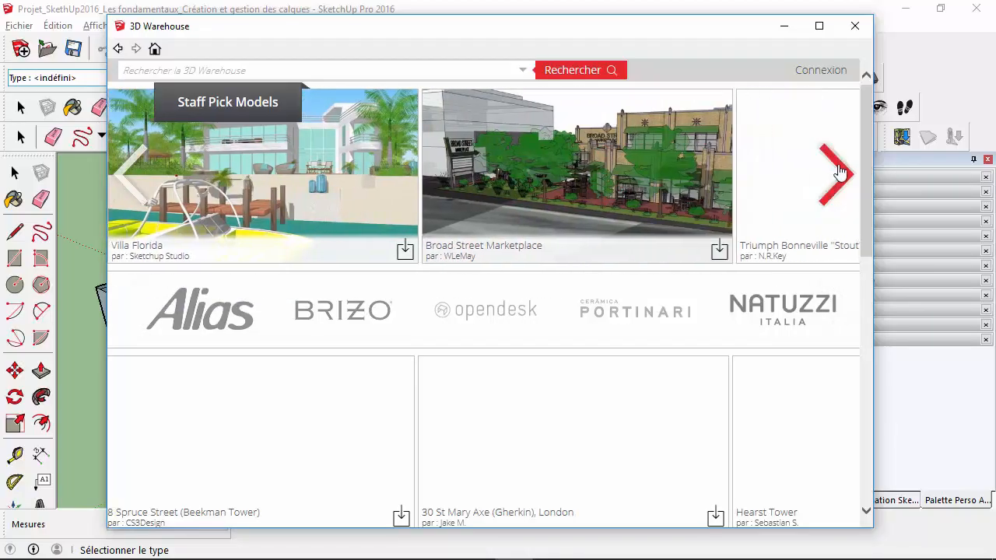
pyautogui.click(835, 168)
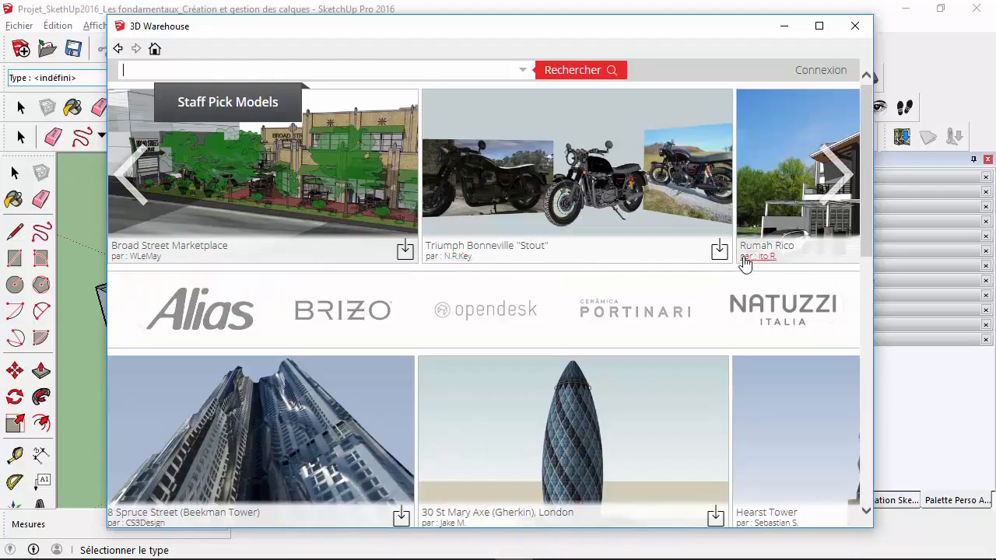
pyautogui.click(844, 175)
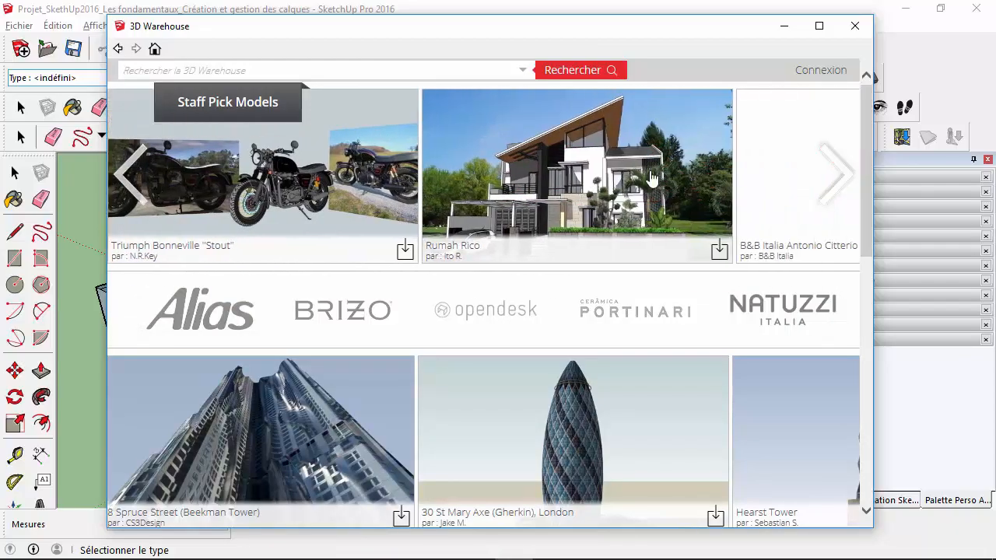
pyautogui.click(831, 179)
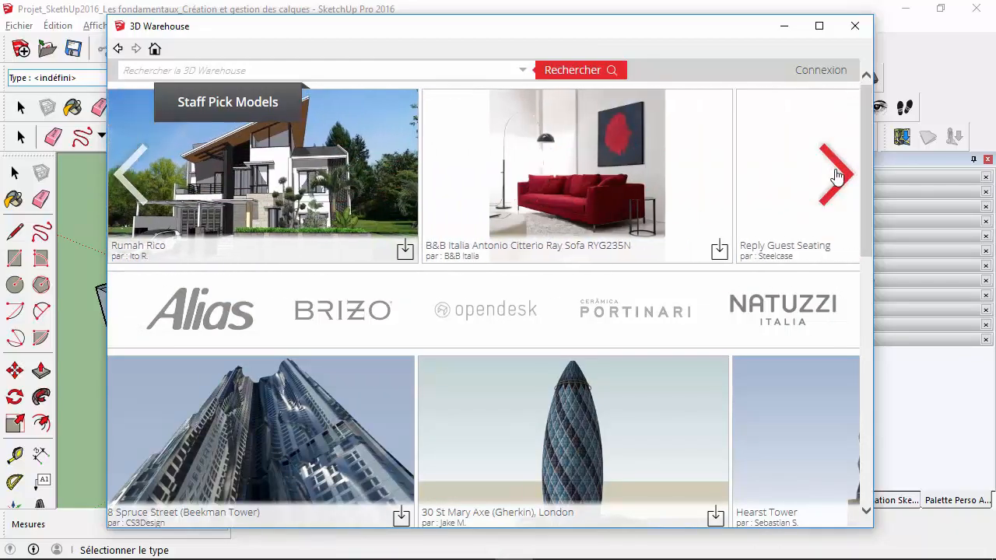
pyautogui.click(836, 175)
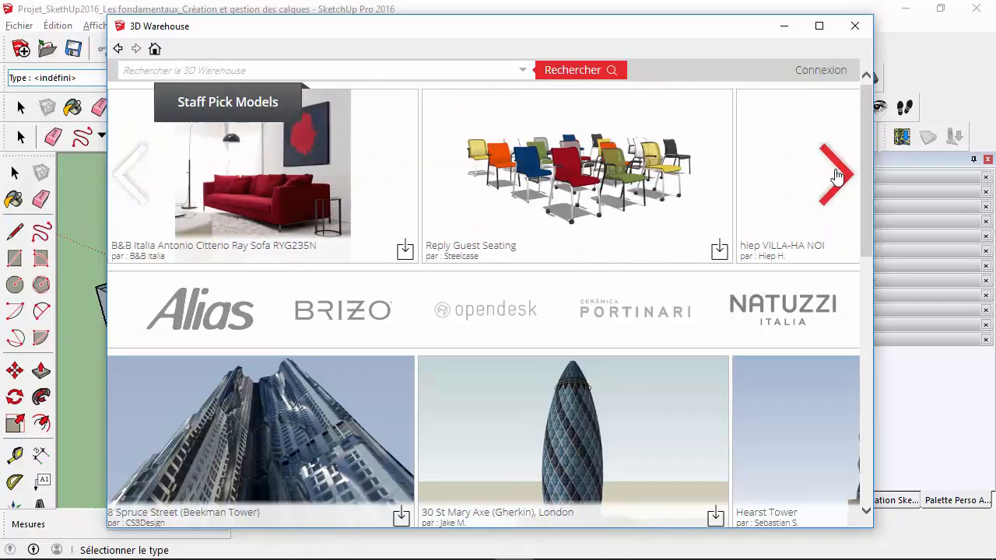
pyautogui.click(836, 175)
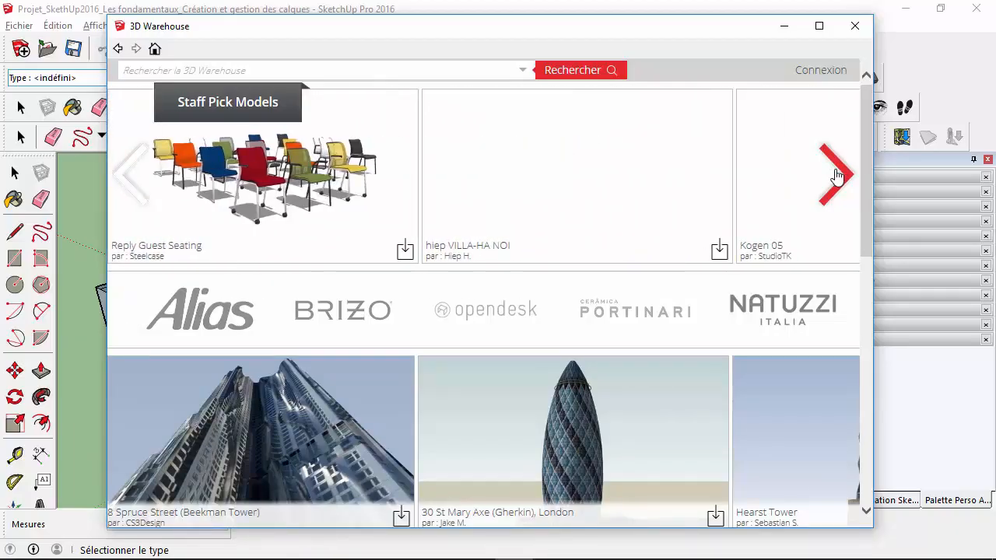
pyautogui.click(837, 175)
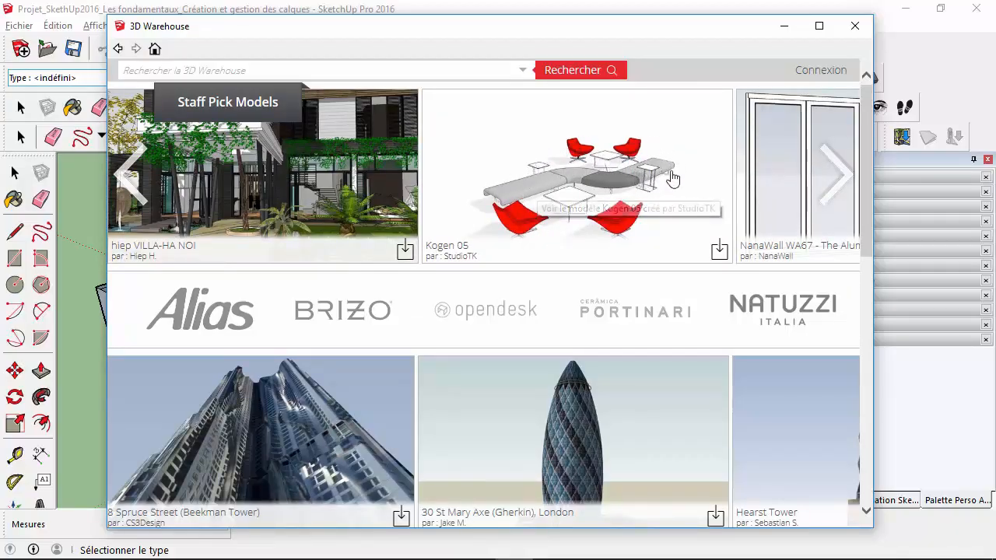
pyautogui.click(838, 187)
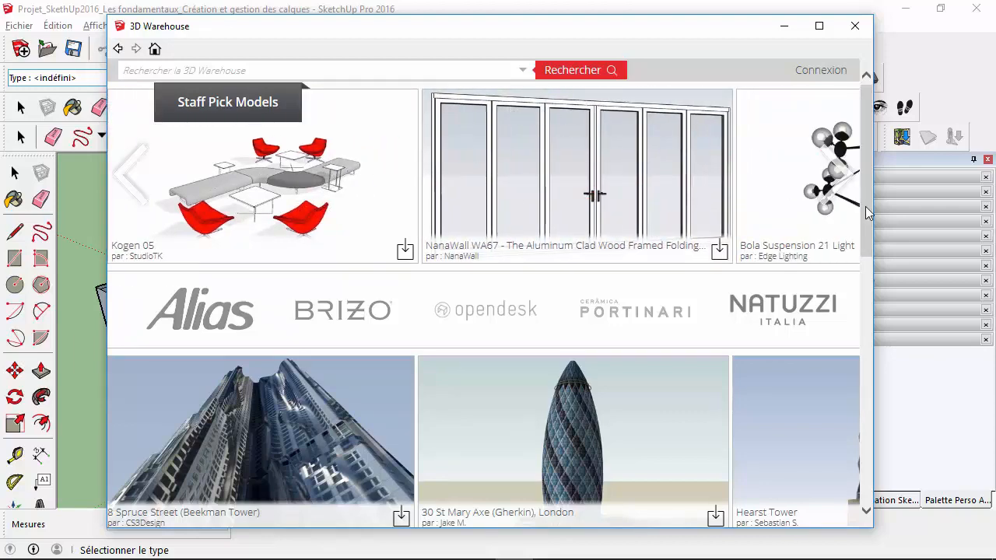
pyautogui.click(838, 179)
pyautogui.click(839, 179)
pyautogui.click(838, 179)
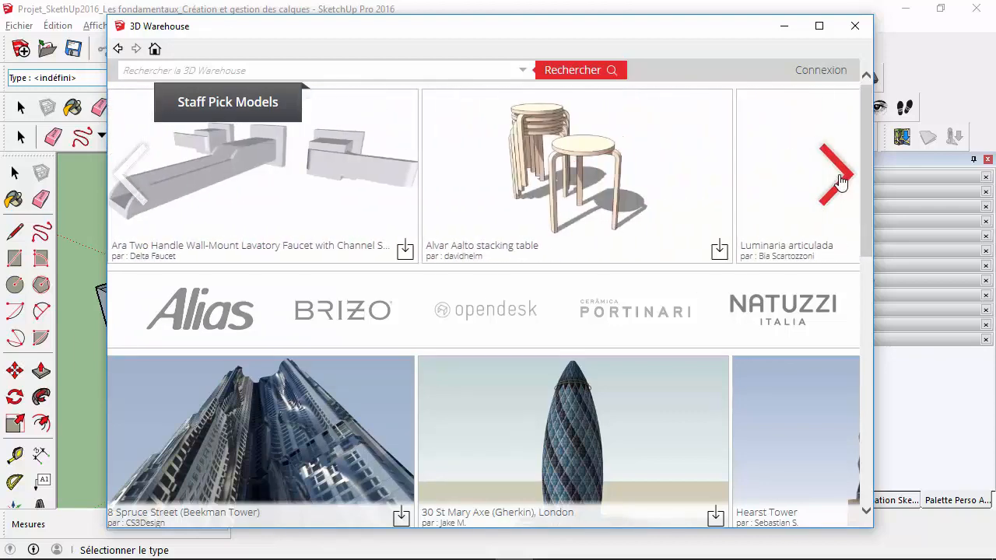
pyautogui.click(838, 179)
pyautogui.click(838, 179)
pyautogui.click(838, 179)
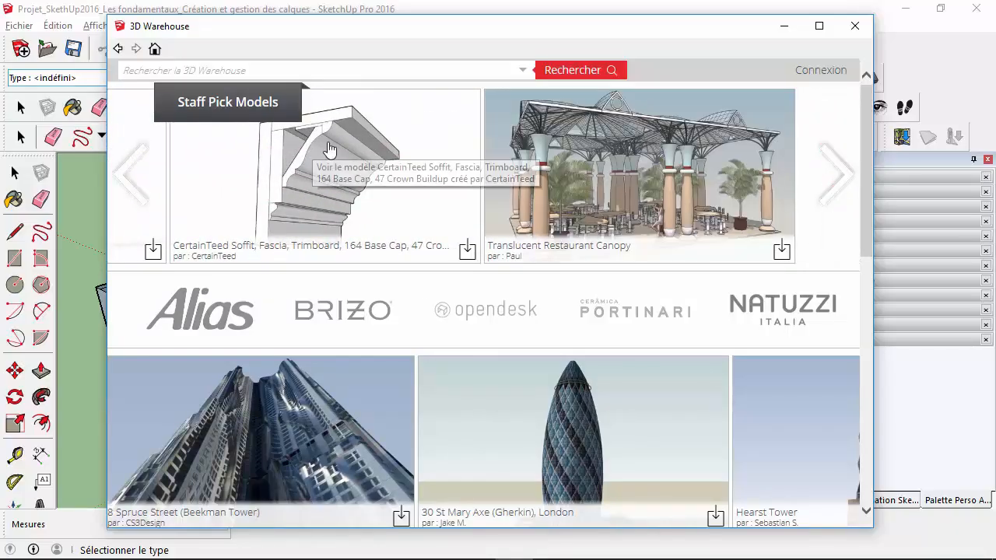
pyautogui.click(837, 176)
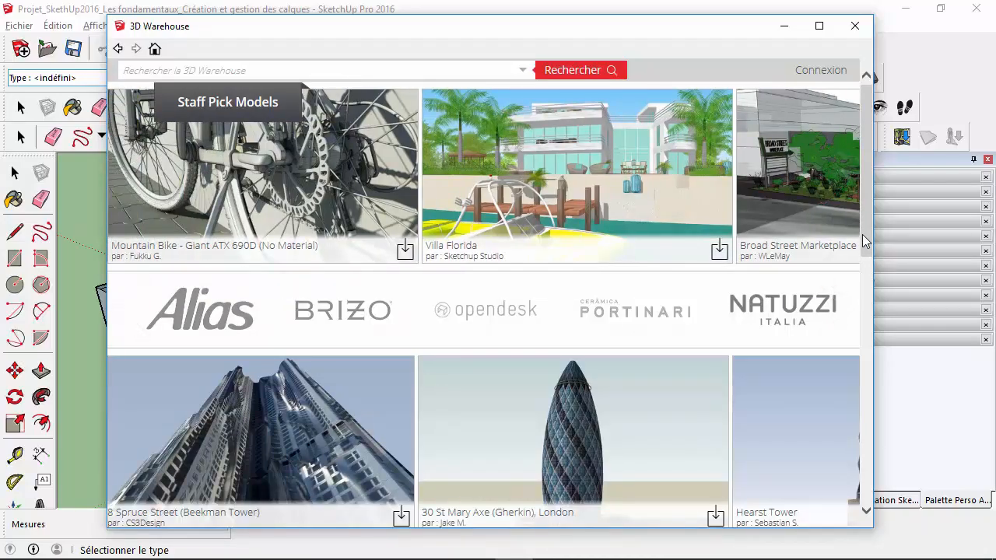
# Look over the featured catalogues, model collections and the SketchUp and Fabricants sections of the home page
pyautogui.moveTo(867, 241); pyautogui.dragTo(863, 288)
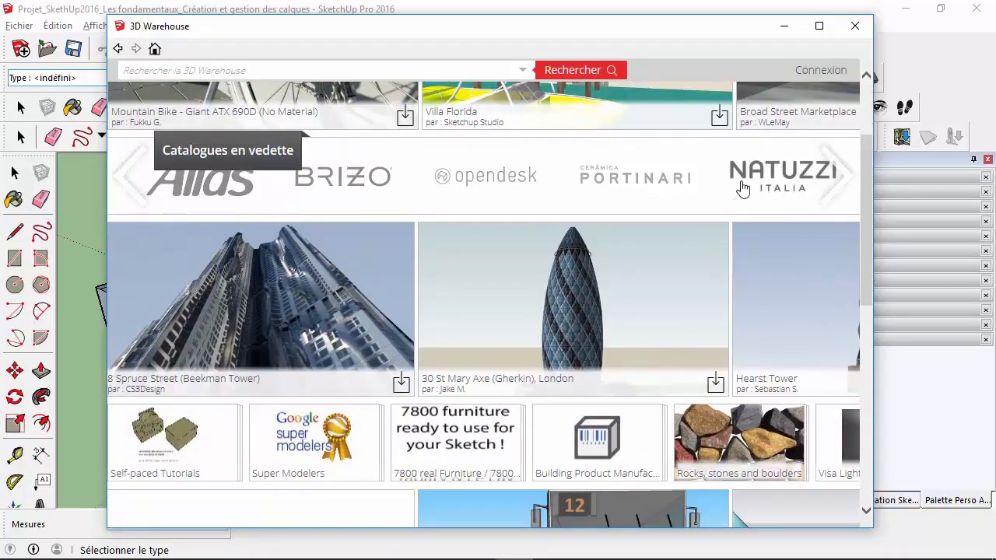
pyautogui.click(847, 178)
pyautogui.click(845, 178)
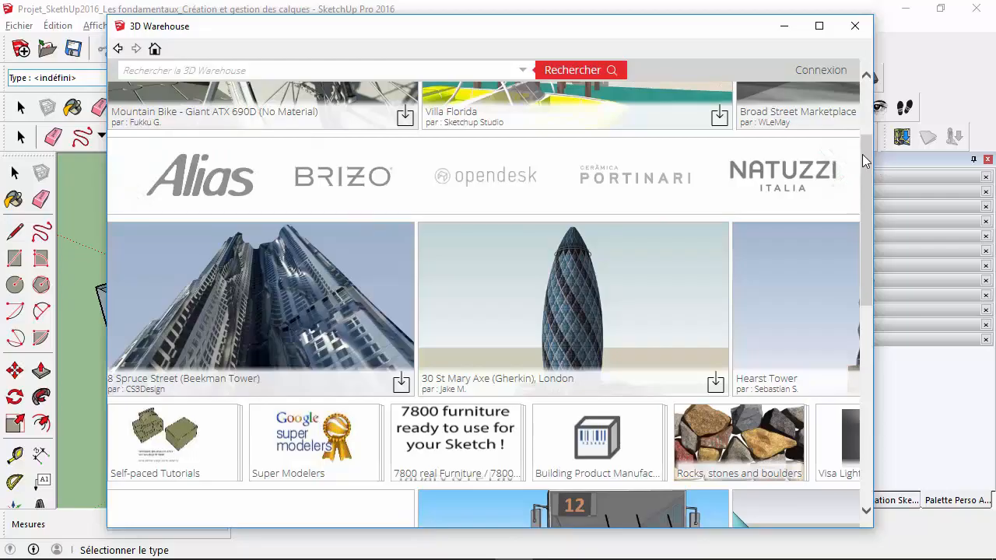
pyautogui.scroll(-2, 863, 162)
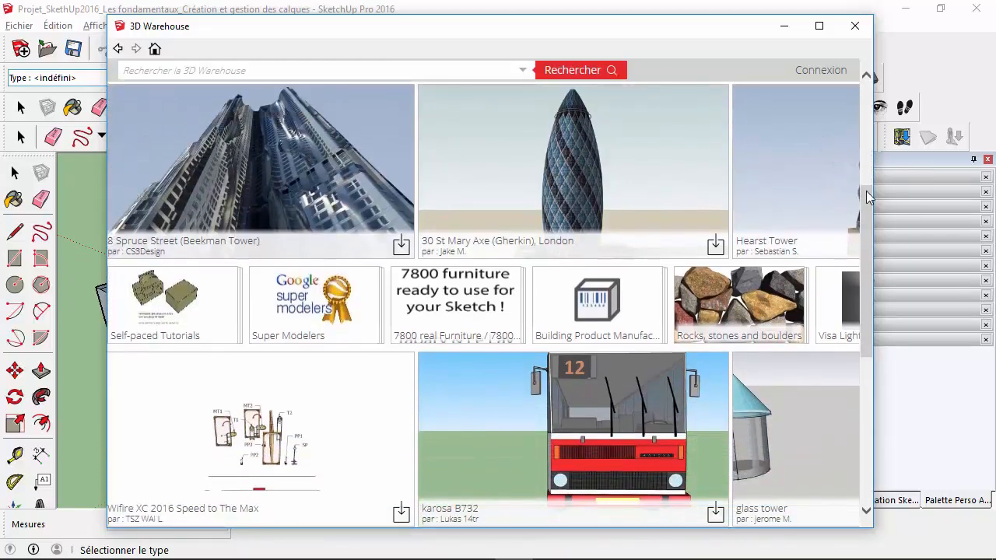
pyautogui.moveTo(866, 191)
pyautogui.mouseDown()
pyautogui.moveTo(888, 308)
pyautogui.moveTo(883, 346)
pyautogui.mouseUp()
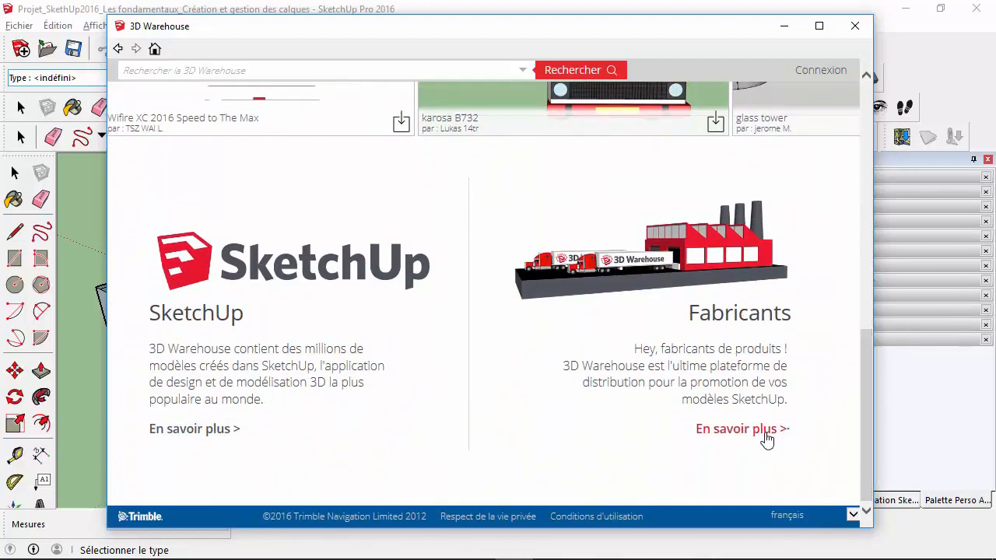
# Open the learn-more page about SketchUp in a maximized browser window, choosing to keep using Bing Bar
pyautogui.click(212, 439)
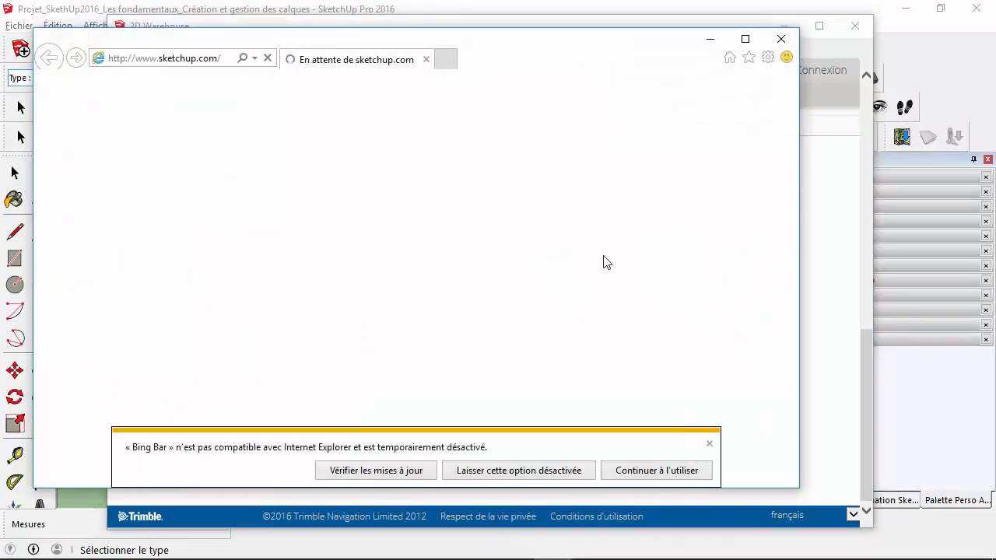
pyautogui.click(670, 471)
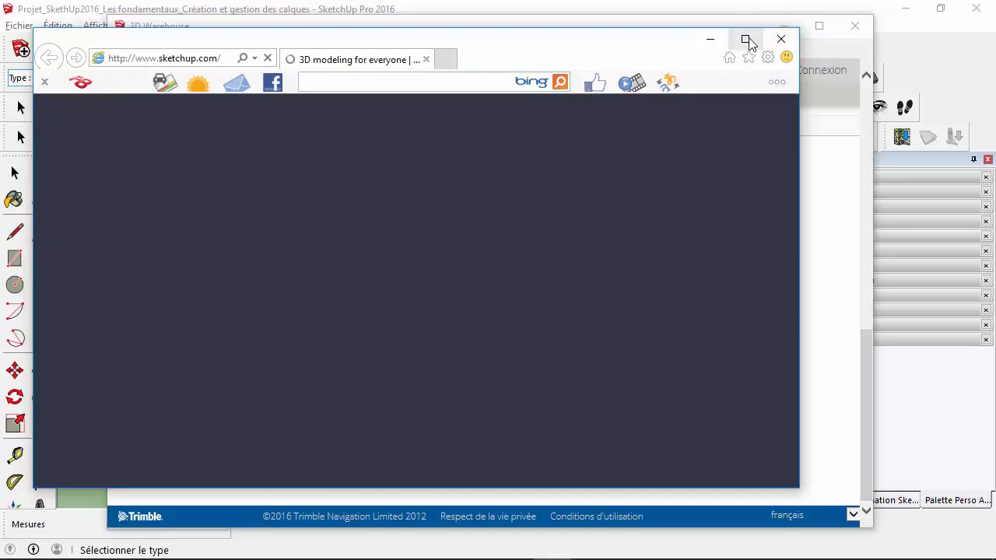
pyautogui.click(747, 39)
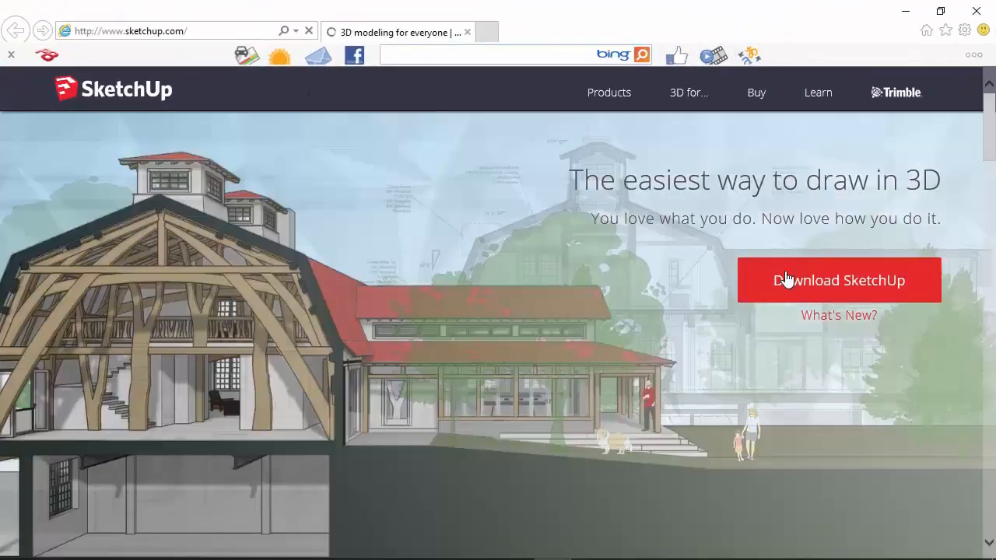
# Look through the sketchup.com home page down to its footer, then close the browser window
pyautogui.scroll(-8, 505, 310)
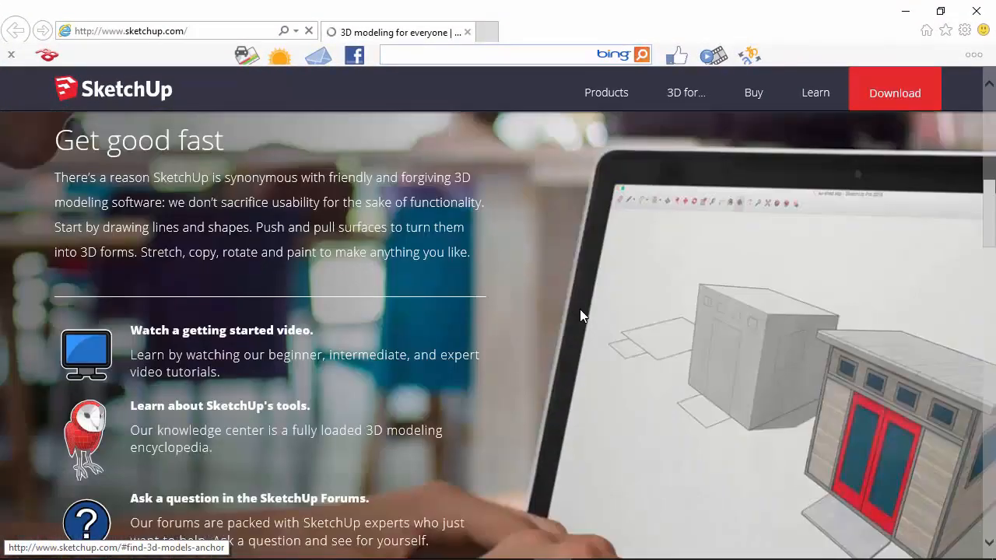
pyautogui.scroll(-20, 580, 309)
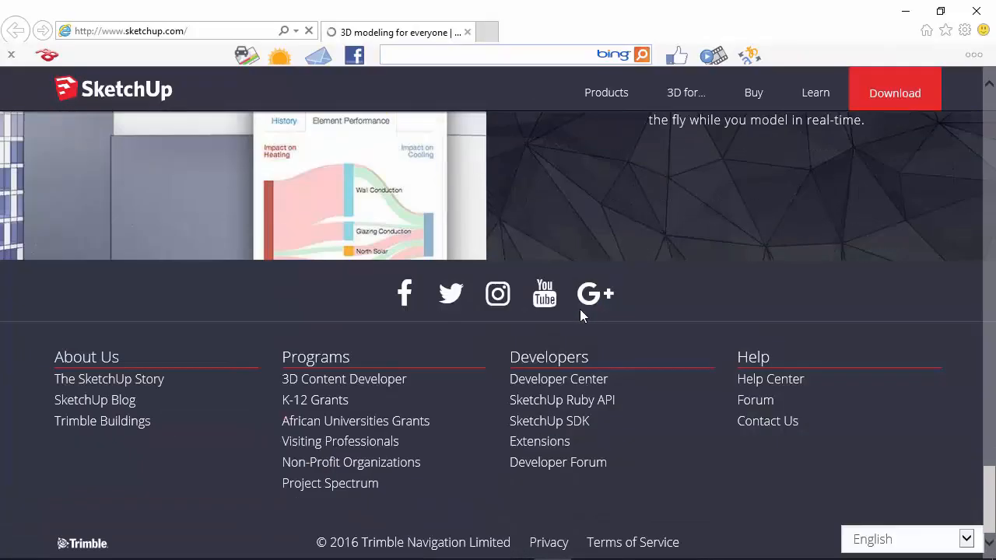
pyautogui.scroll(20, 580, 308)
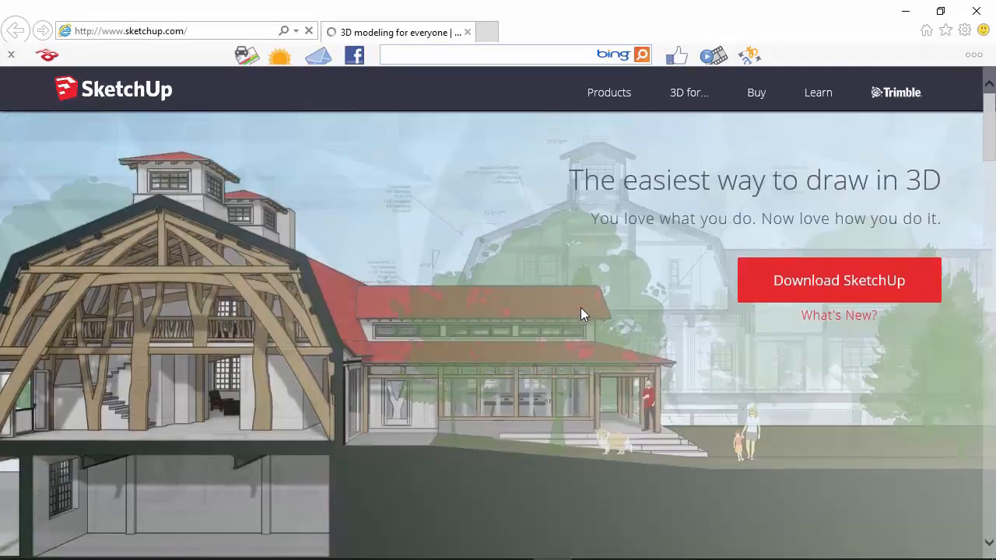
pyautogui.scroll(-12, 583, 307)
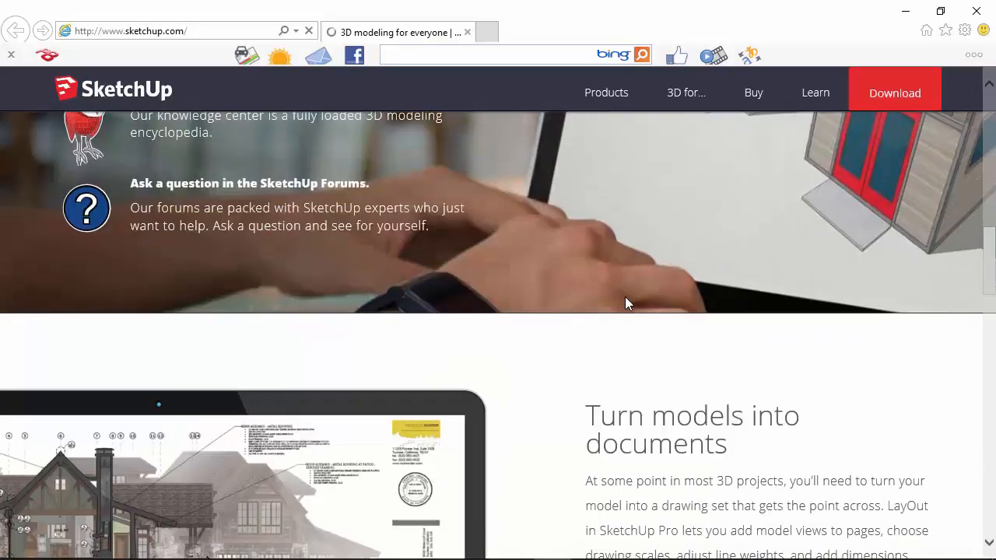
pyautogui.scroll(-5, 626, 302)
pyautogui.scroll(3, 627, 302)
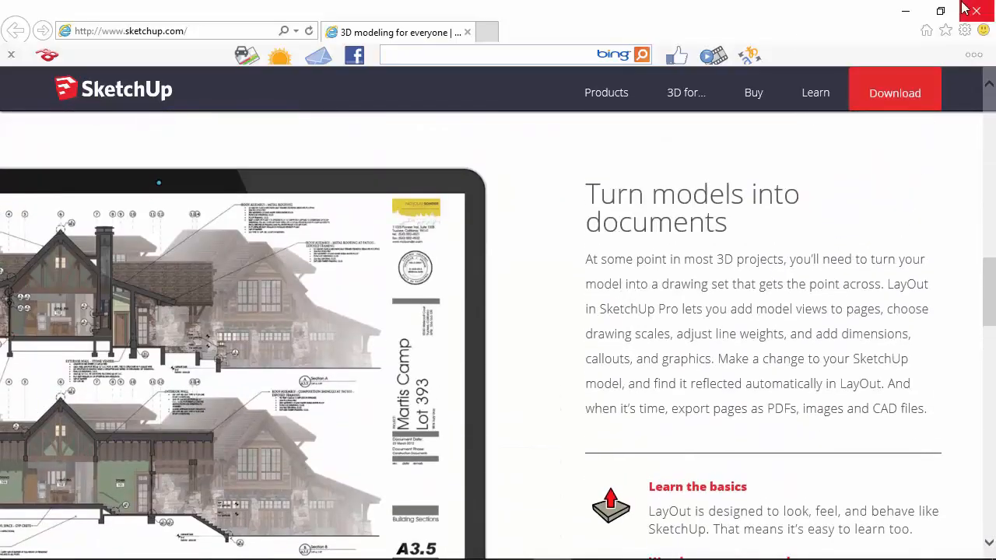
pyautogui.click(975, 10)
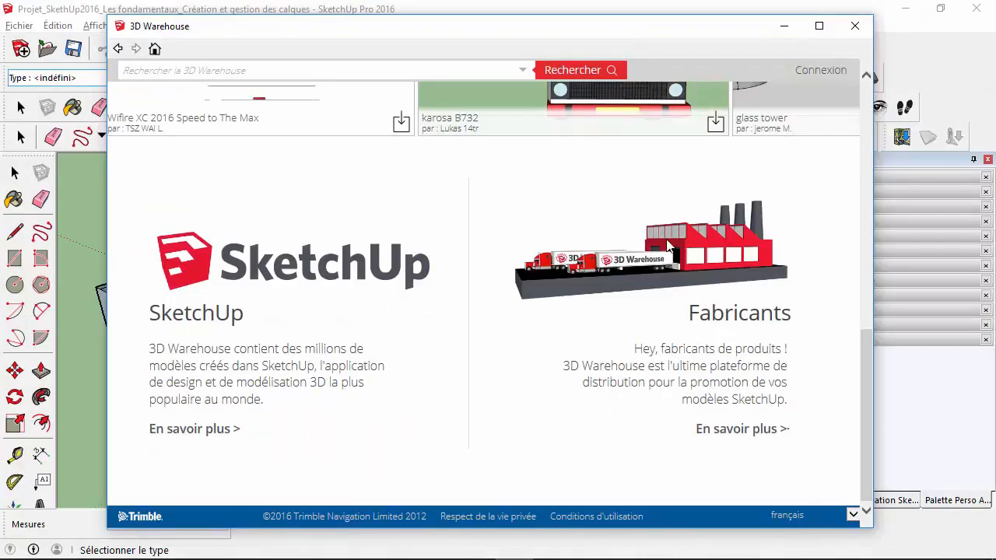
# Look through the Fabricants learn-more page in a maximized browser window, then close that window
pyautogui.click(757, 439)
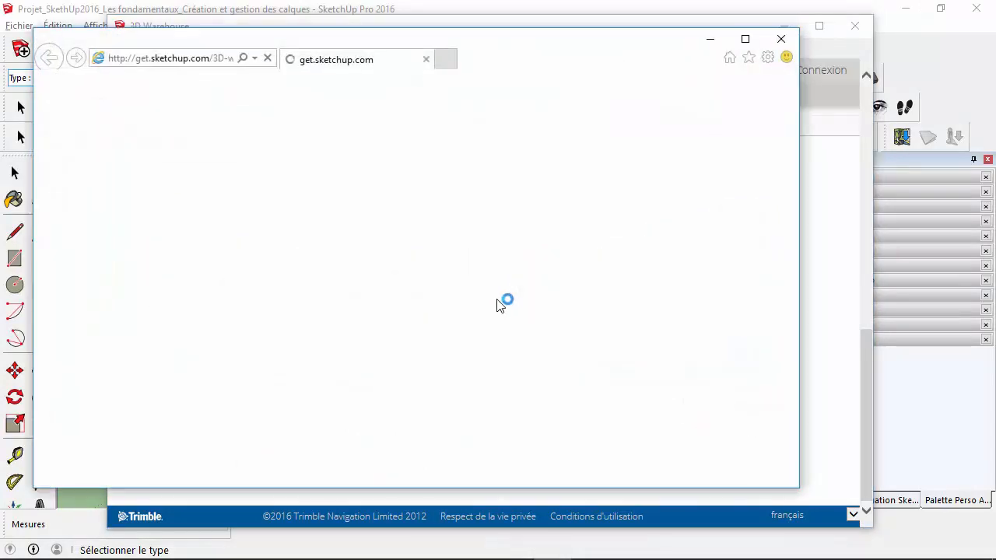
pyautogui.click(734, 37)
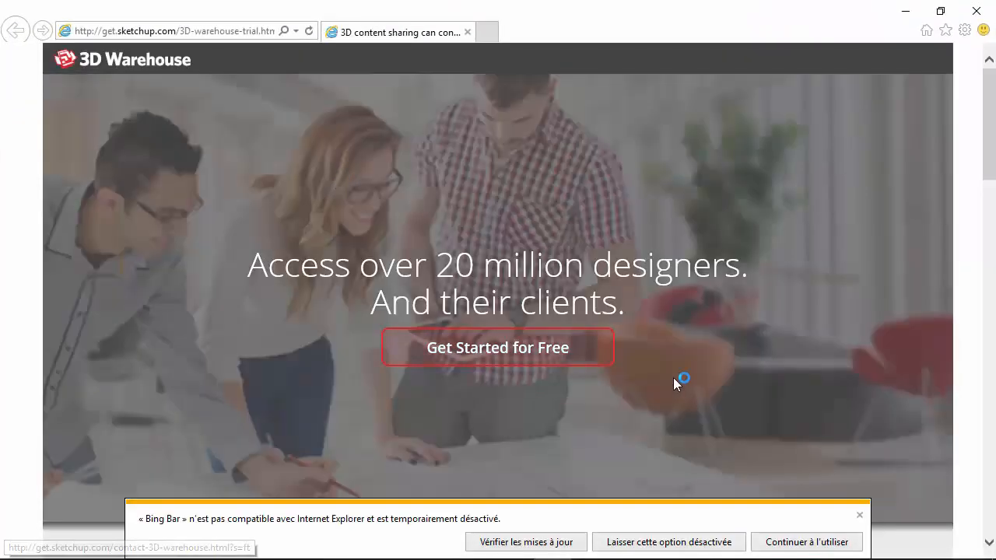
pyautogui.scroll(-10, 673, 374)
pyautogui.scroll(-3, 663, 359)
pyautogui.scroll(6, 659, 363)
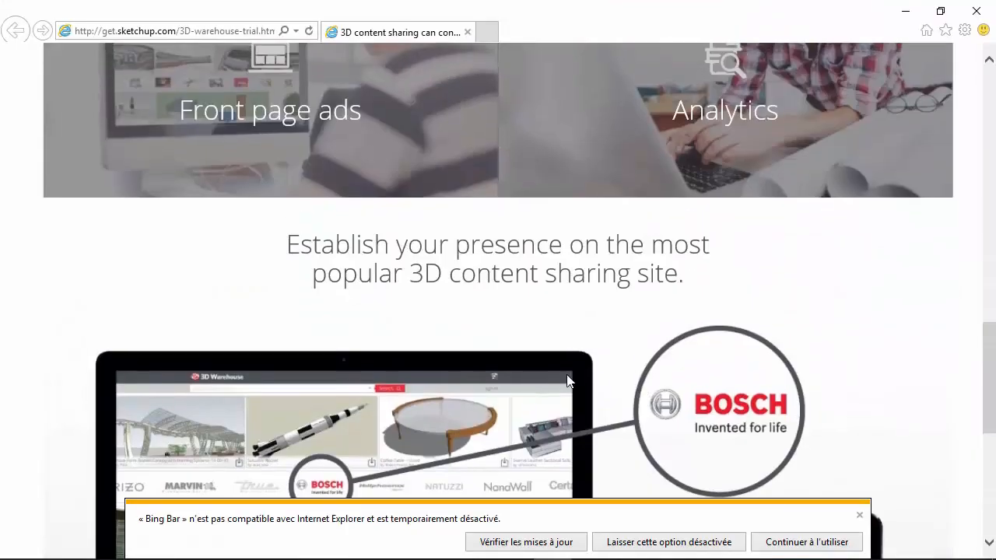
pyautogui.scroll(-5, 560, 362)
pyautogui.scroll(2, 373, 296)
pyautogui.scroll(1, 311, 288)
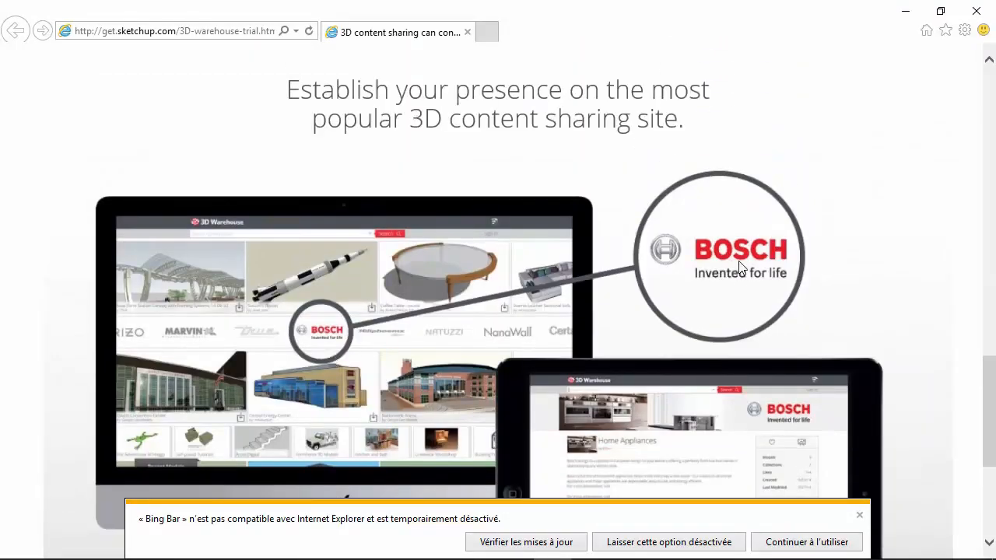
pyautogui.click(976, 11)
# Return to the start of the 3D Warehouse home page and browse the featured catalogues carousel
pyautogui.scroll(1, 593, 292)
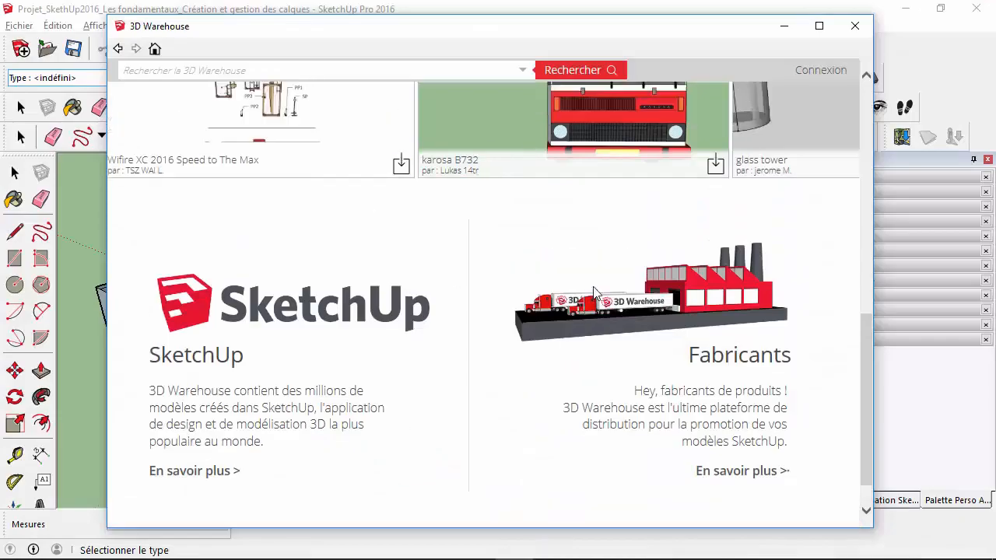
pyautogui.scroll(3, 593, 292)
pyautogui.scroll(5, 594, 294)
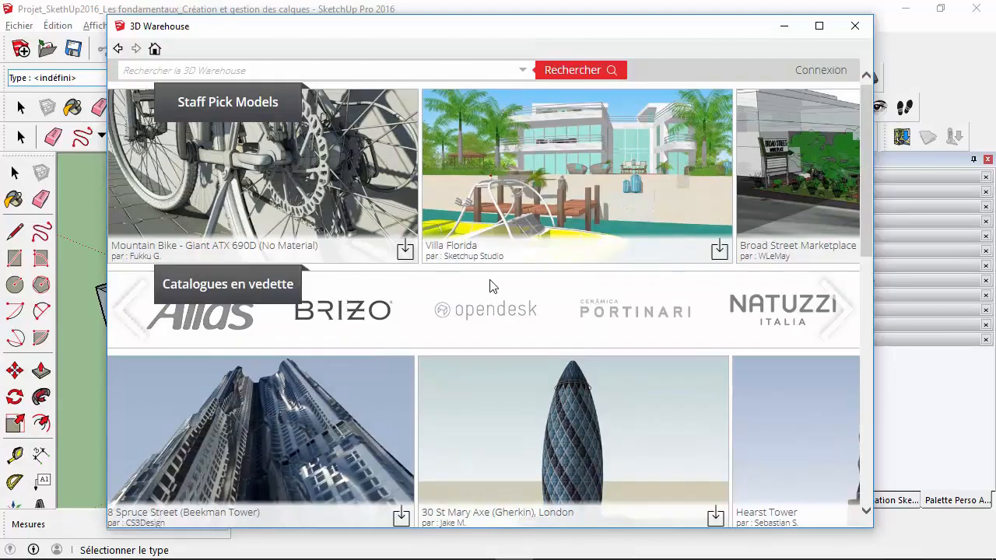
pyautogui.click(840, 323)
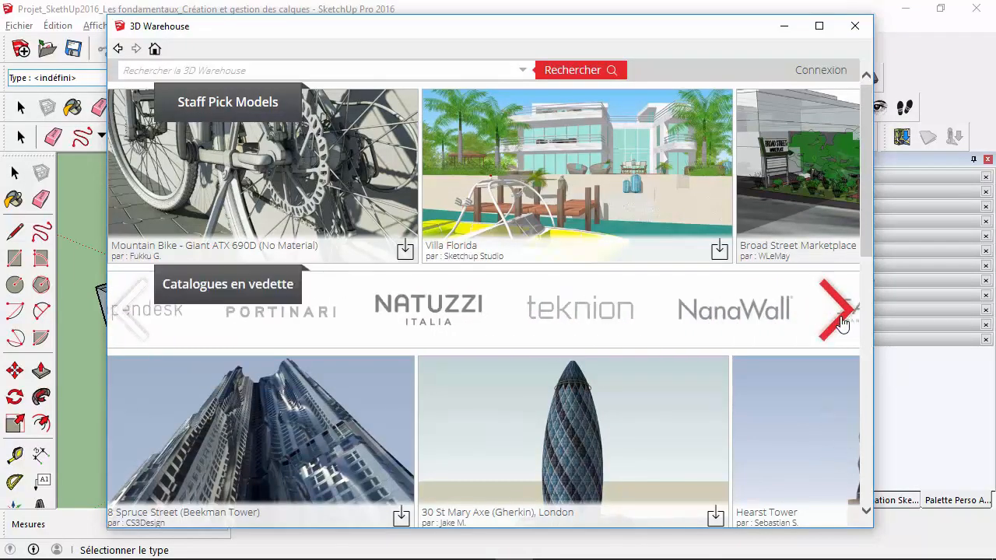
pyautogui.click(843, 323)
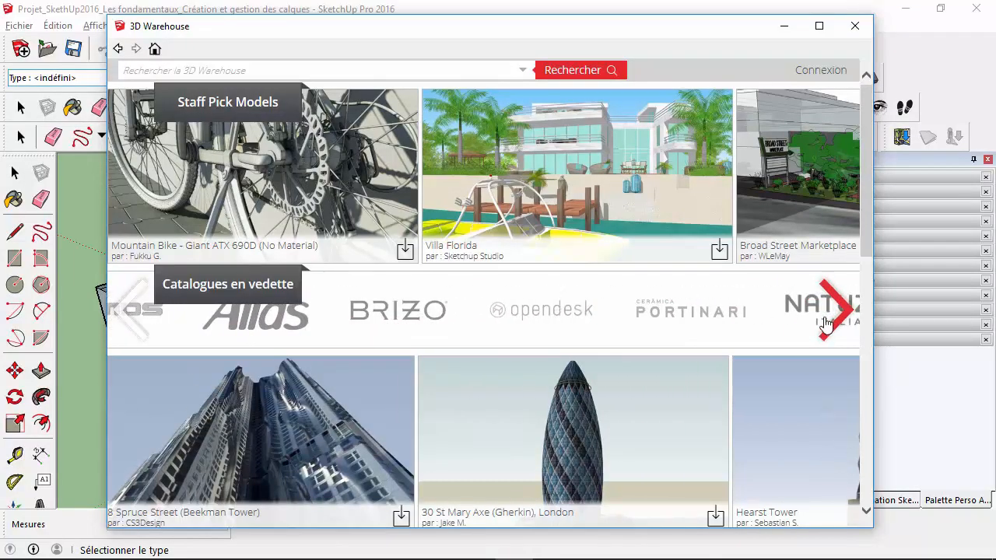
# Search the 3D Warehouse for "bosh" and look through the models found
pyautogui.click(441, 71)
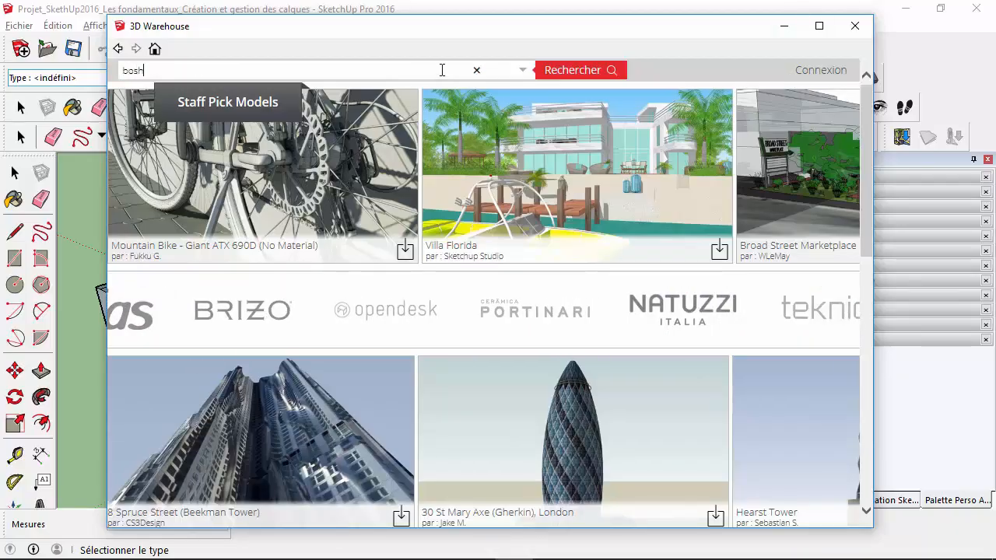
pyautogui.click(571, 72)
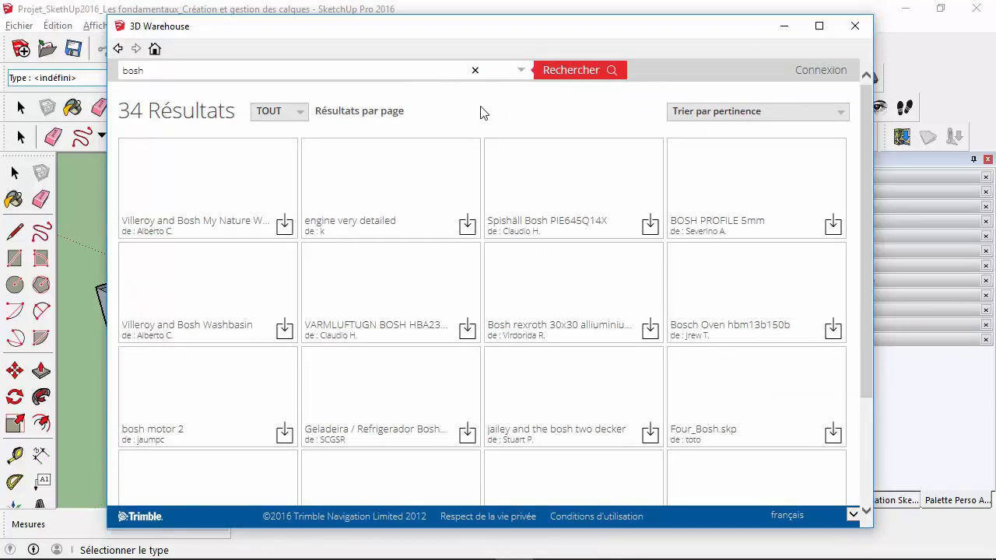
pyautogui.moveTo(869, 180); pyautogui.dragTo(866, 42)
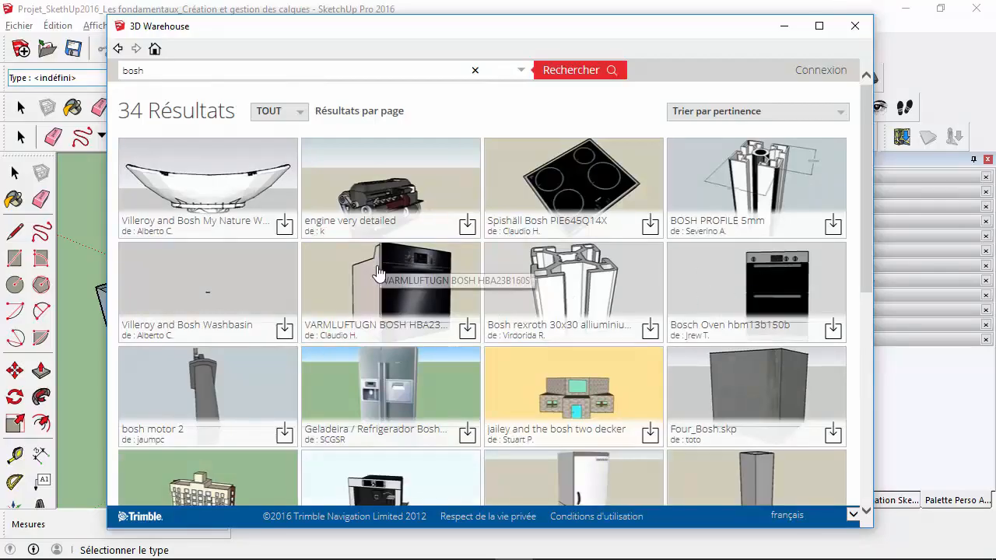
pyautogui.scroll(-2, 379, 274)
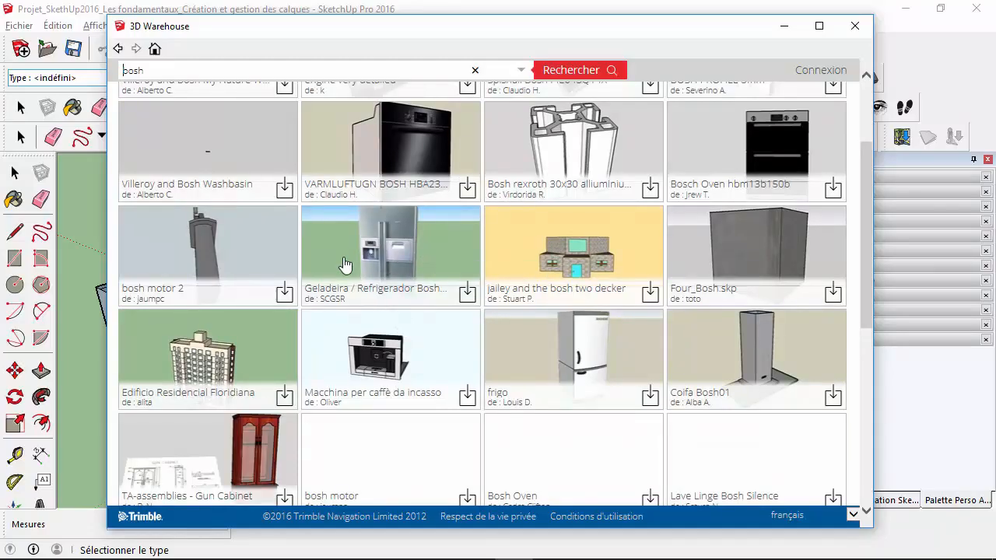
pyautogui.scroll(-2, 403, 289)
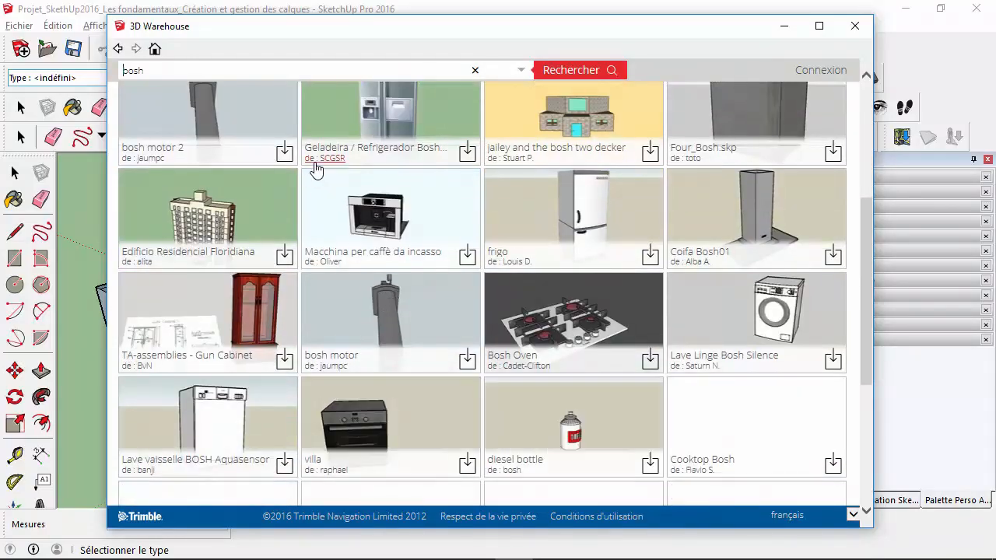
pyautogui.scroll(4, 381, 148)
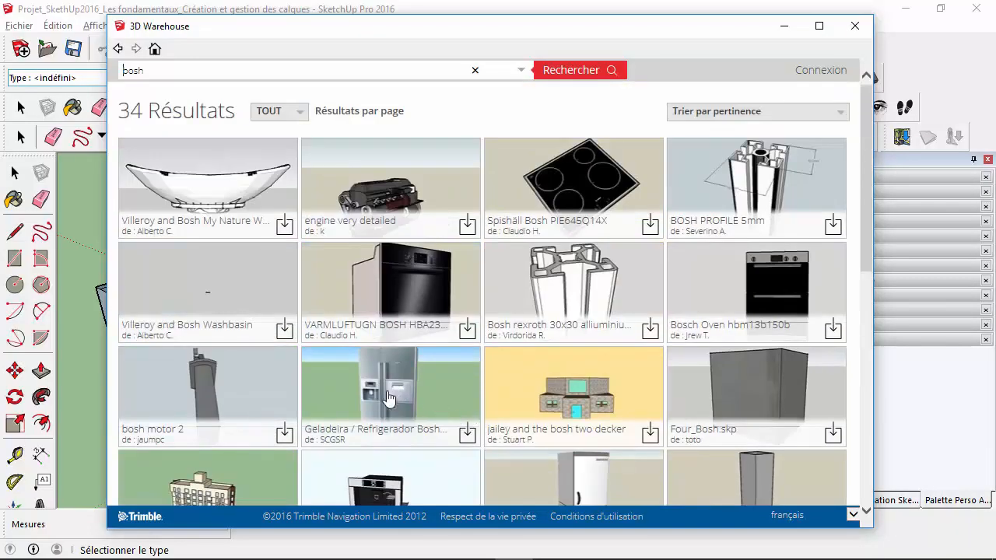
pyautogui.scroll(-5, 424, 362)
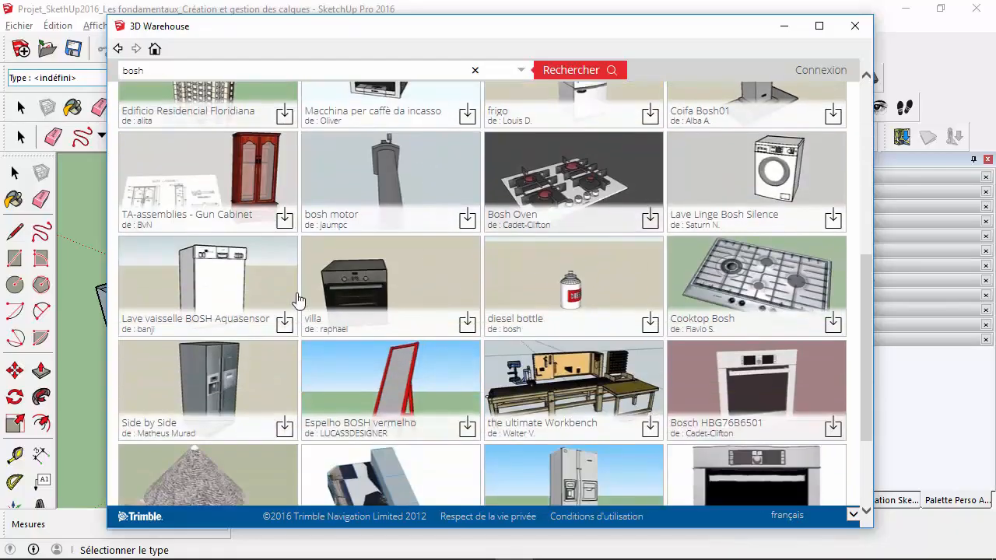
pyautogui.scroll(-1, 477, 311)
pyautogui.scroll(-1, 477, 311)
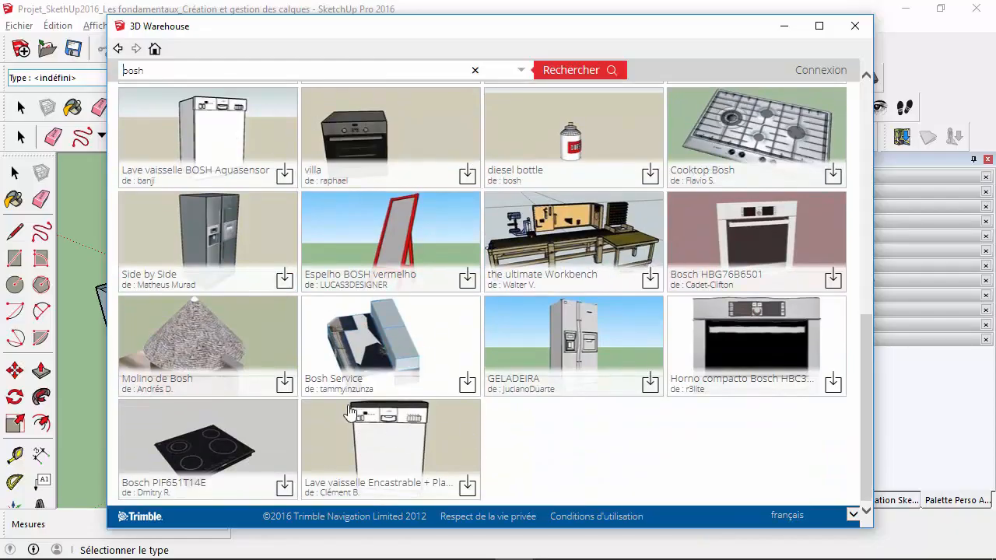
pyautogui.scroll(5, 487, 261)
pyautogui.scroll(3, 475, 274)
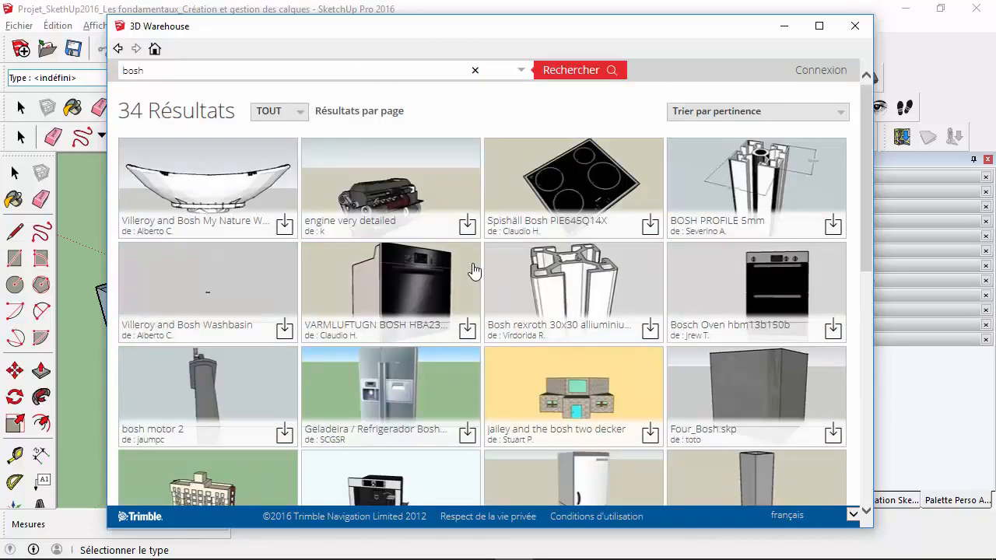
# Replace the search term with "renault" and run the 3D Warehouse search
pyautogui.moveTo(151, 68); pyautogui.dragTo(37, 67)
pyautogui.press('BackSpace')
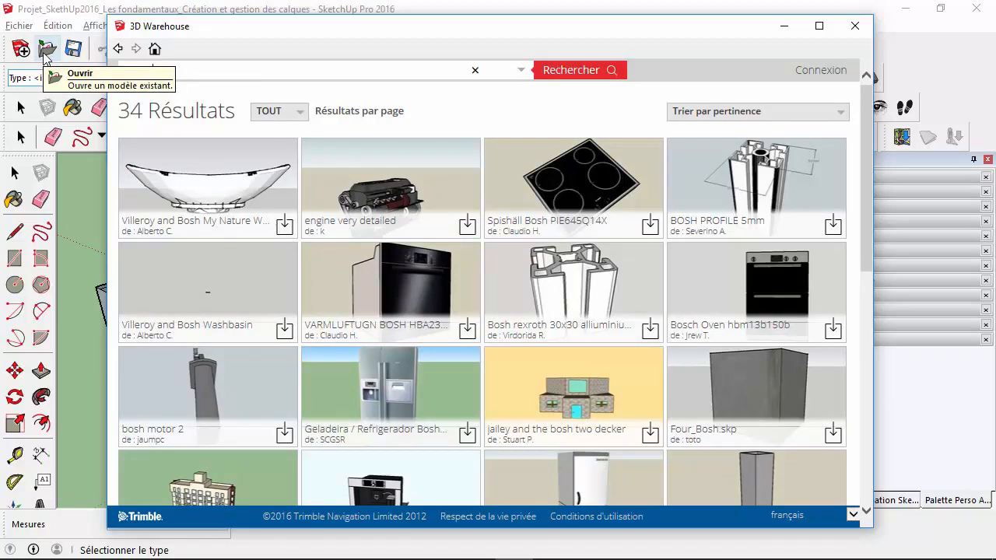
pyautogui.write('renault')
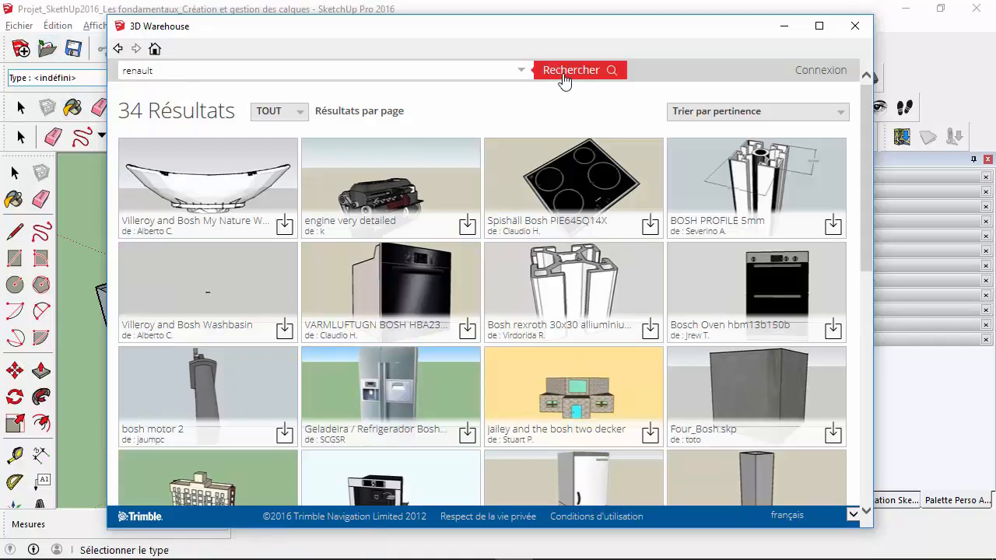
pyautogui.click(564, 75)
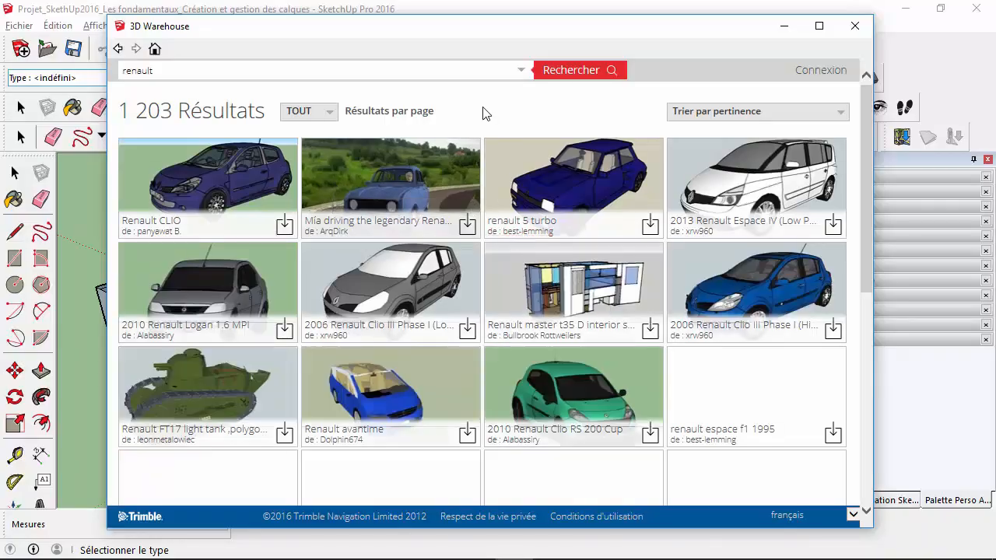
# Examine the Renault models in the search results, then return to the start of the list
pyautogui.scroll(-3, 506, 167)
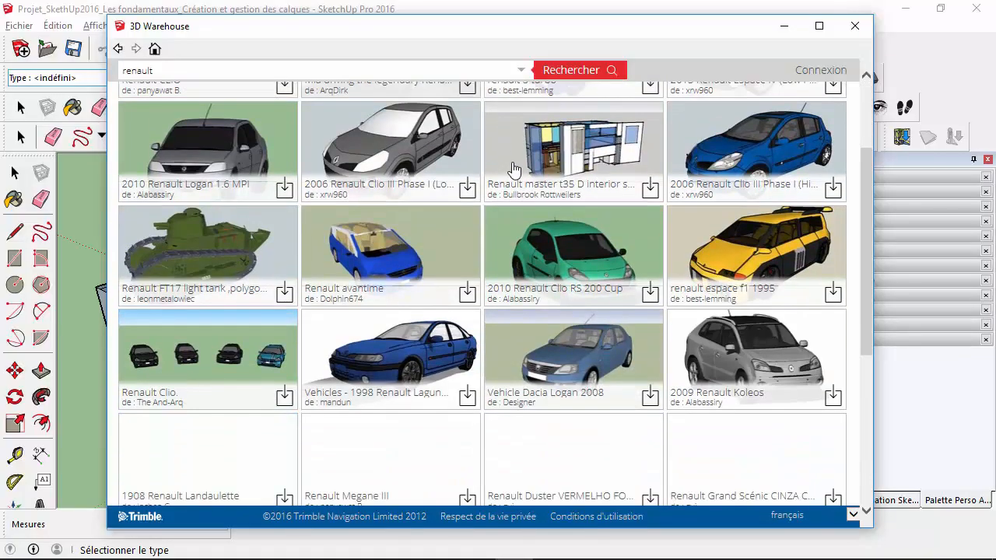
pyautogui.scroll(-3, 510, 171)
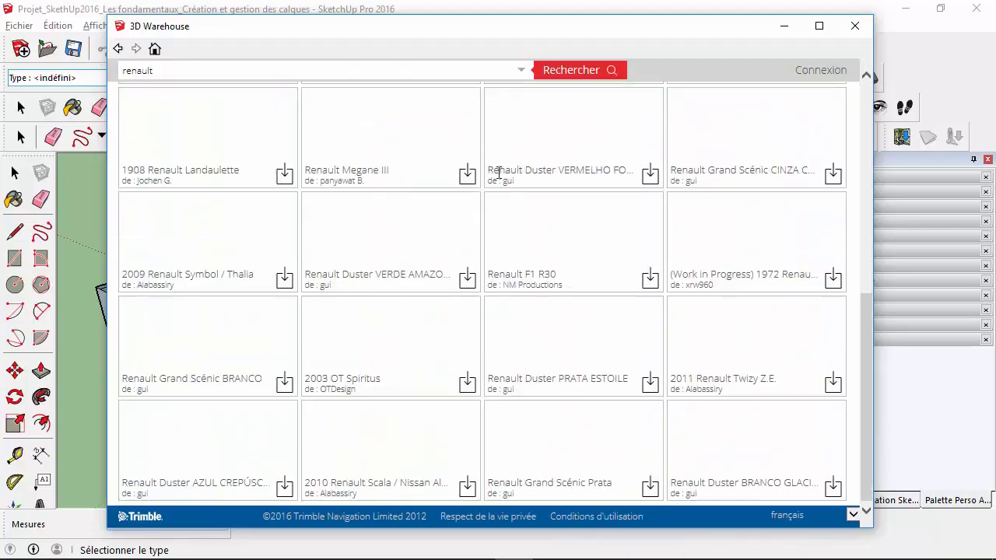
pyautogui.scroll(4, 492, 179)
pyautogui.scroll(3, 506, 179)
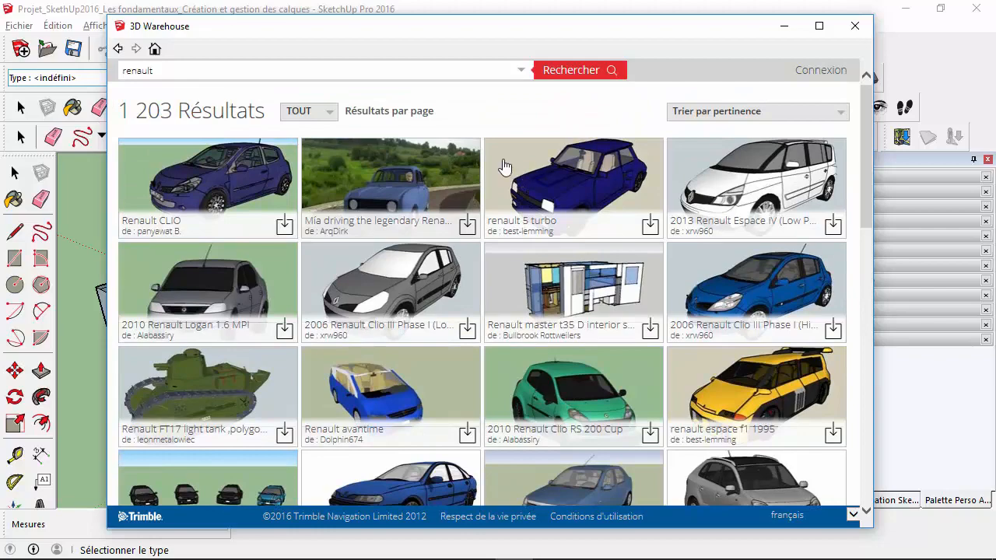
pyautogui.scroll(-2, 502, 201)
pyautogui.scroll(-5, 498, 204)
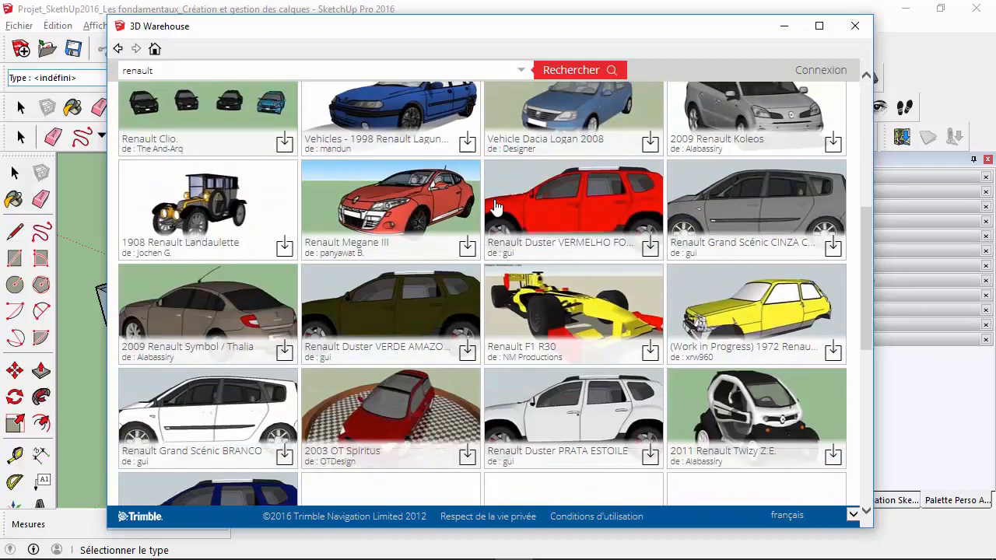
pyautogui.scroll(-4, 436, 237)
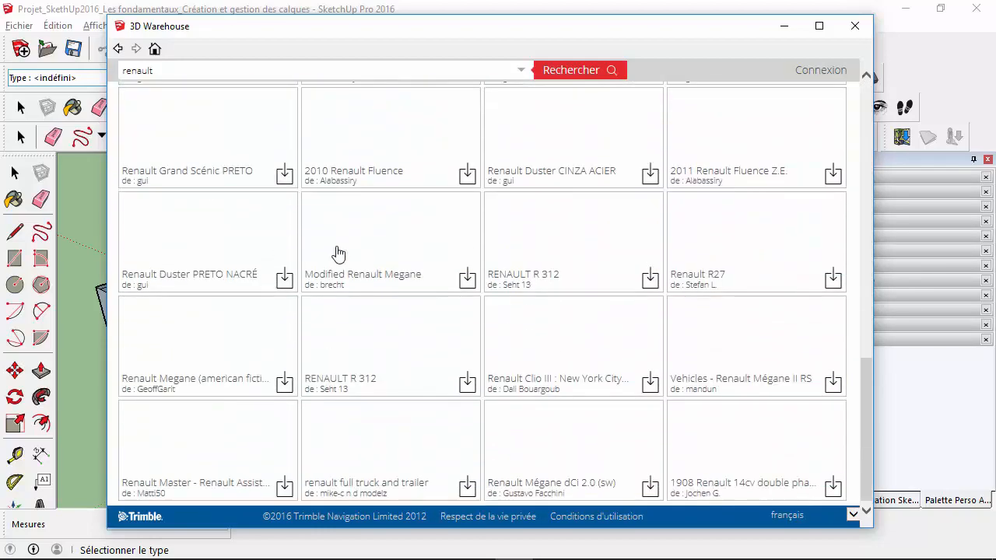
pyautogui.scroll(1, 529, 237)
pyautogui.scroll(10, 539, 237)
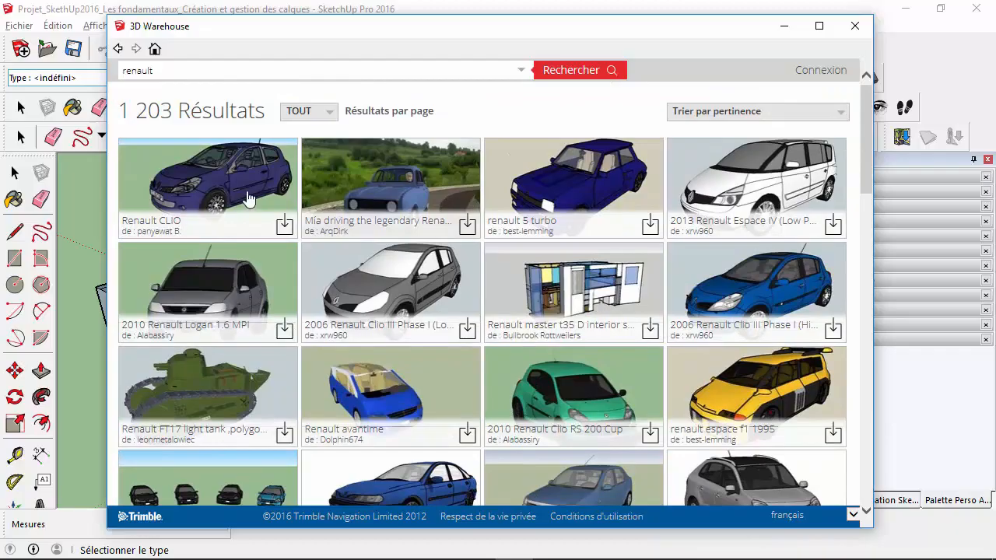
# Load the Renault CLIO model directly into the SketchUp model and place it outside beyond the garage, near the green axis
pyautogui.click(285, 227)
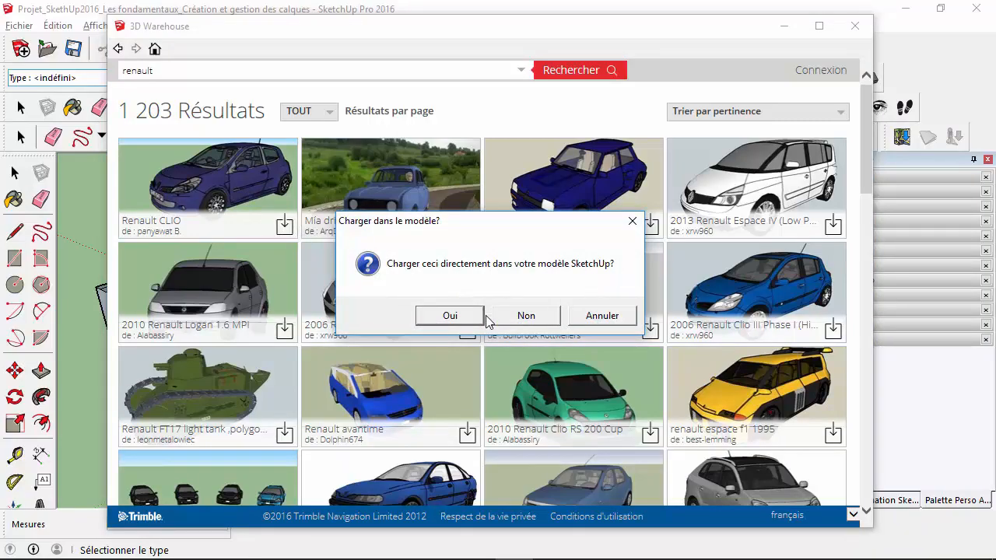
pyautogui.click(451, 315)
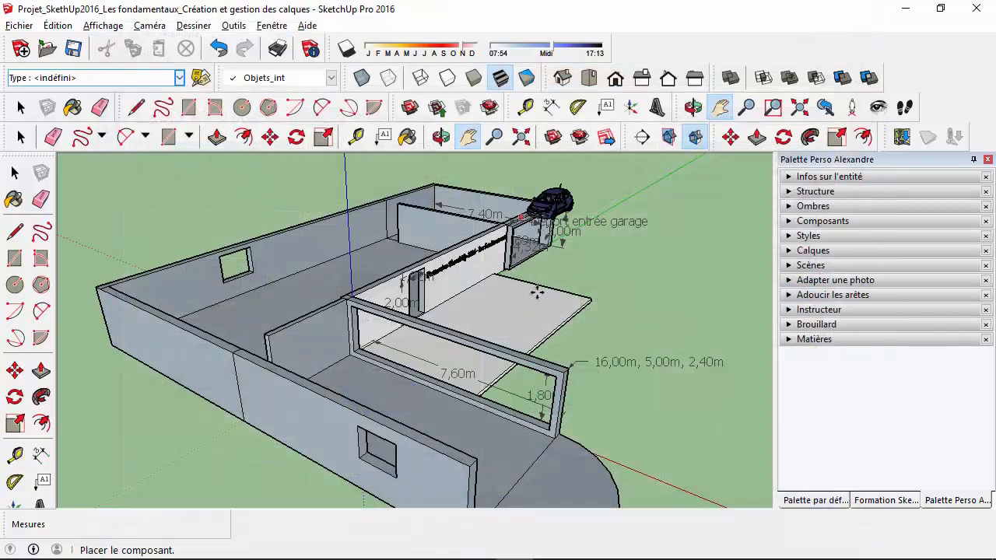
pyautogui.moveTo(537, 292); pyautogui.dragTo(394, 323, button='middle')
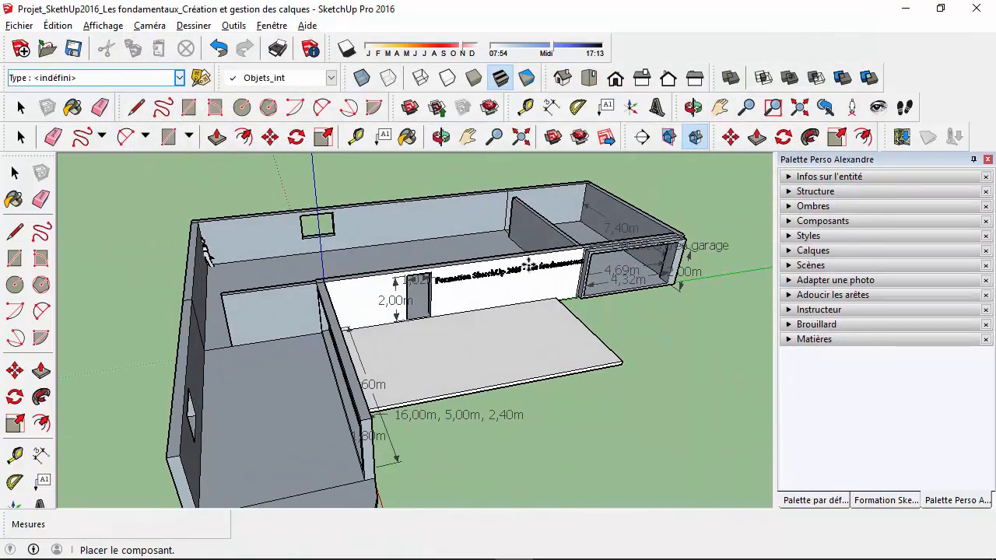
pyautogui.moveTo(527, 264); pyautogui.dragTo(676, 270, button='middle')
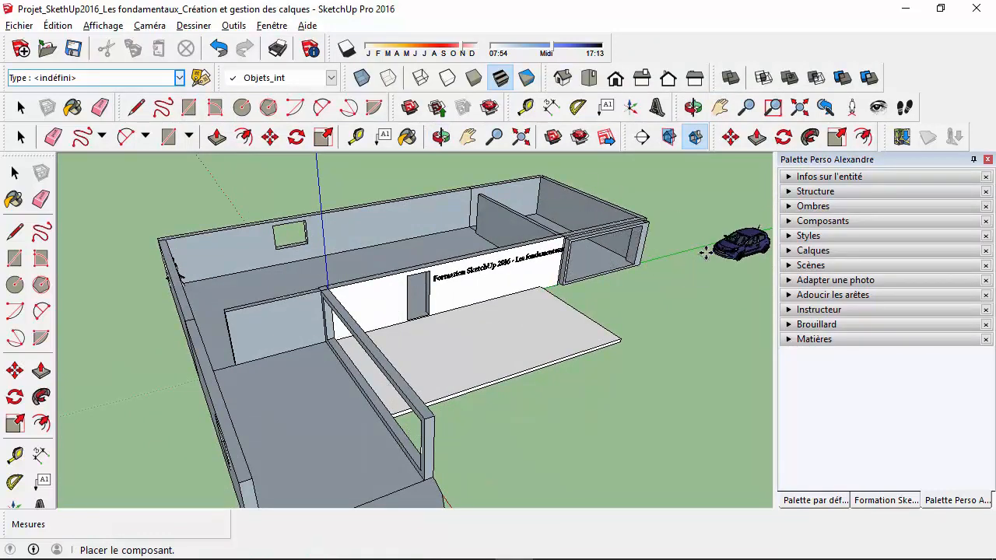
pyautogui.click(704, 251)
# Move the car about 8.6 m so that it stands on the ground in front of the garage opening
pyautogui.scroll(5, 747, 255)
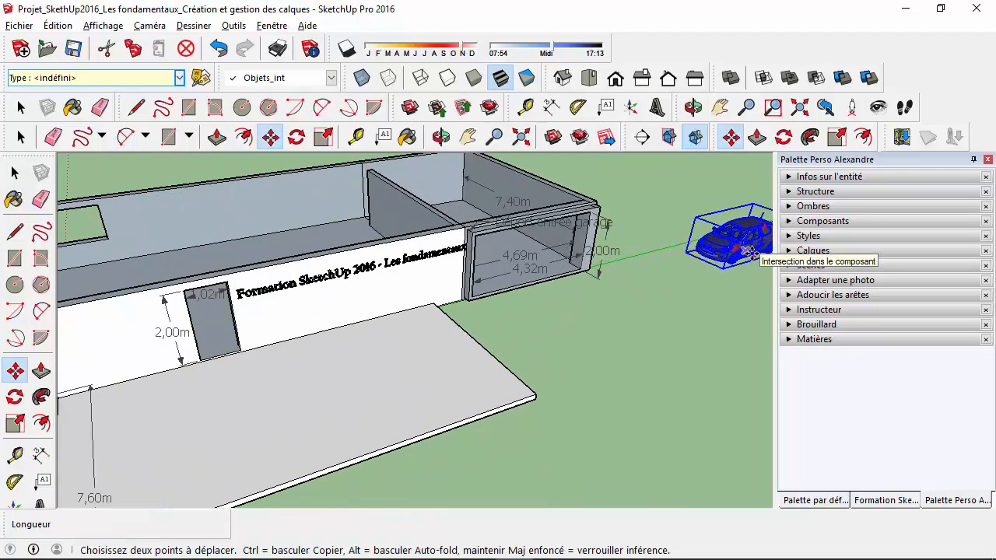
pyautogui.press('q')
pyautogui.press('m')
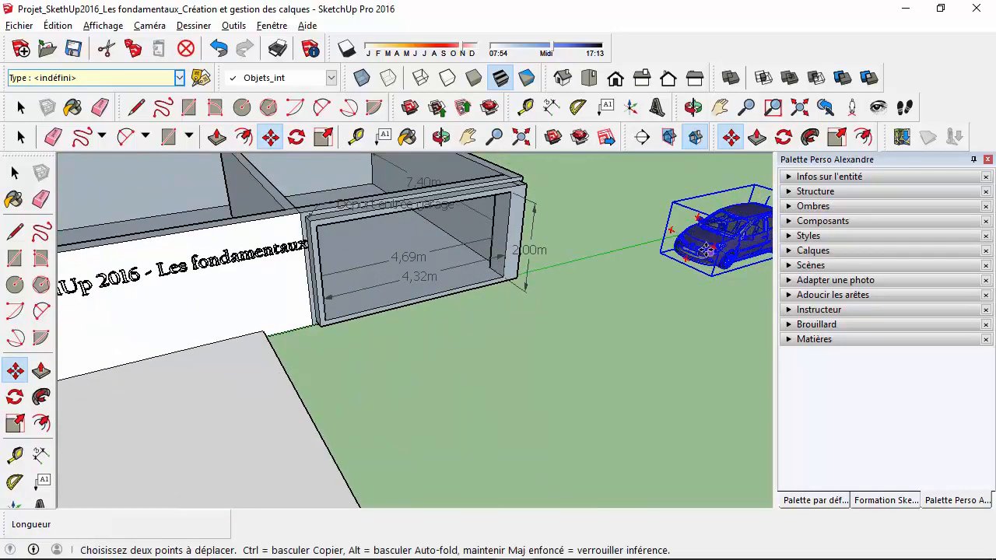
pyautogui.click(710, 254)
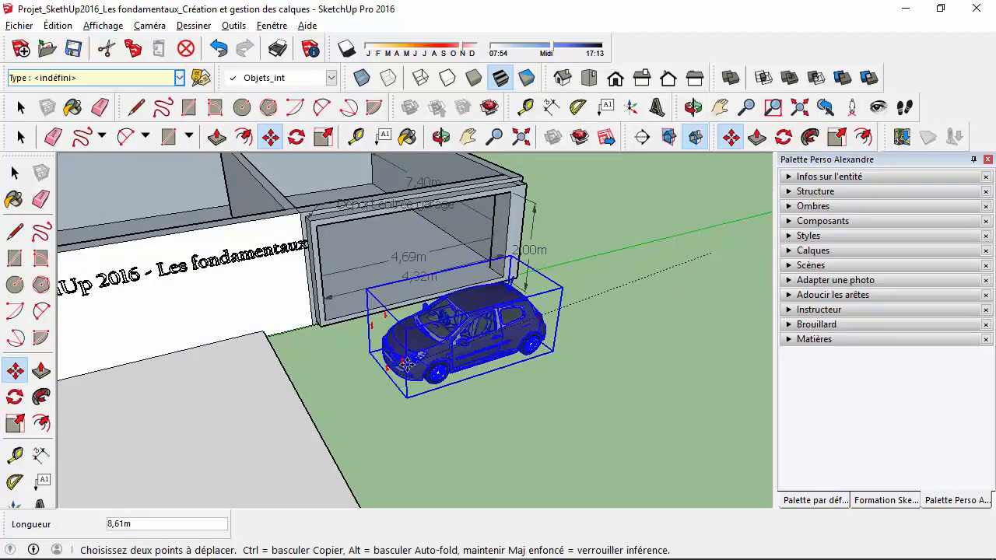
pyautogui.click(406, 364)
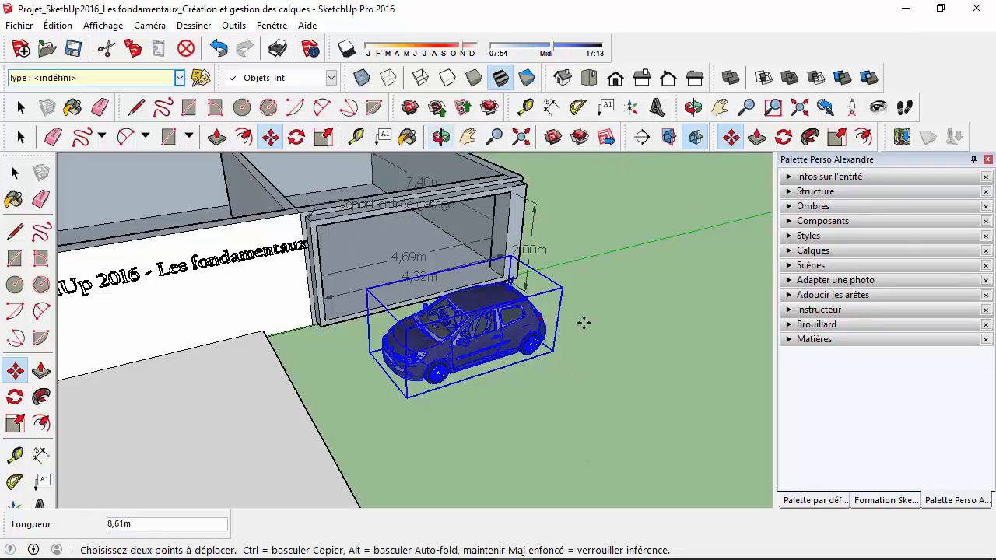
# Move the car about 0.76 m farther away from the garage opening
pyautogui.rightClick(478, 296)
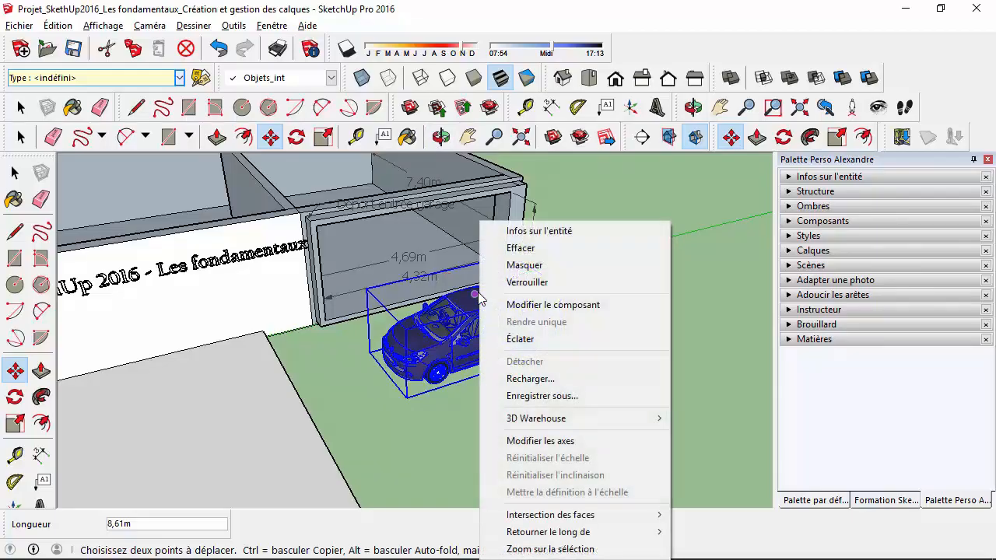
pyautogui.click(705, 201)
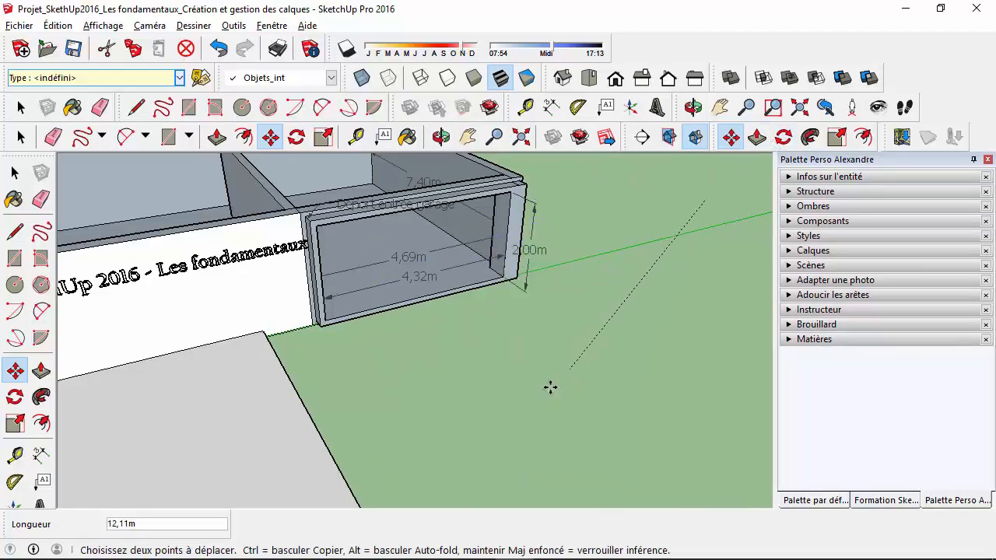
pyautogui.click(726, 206)
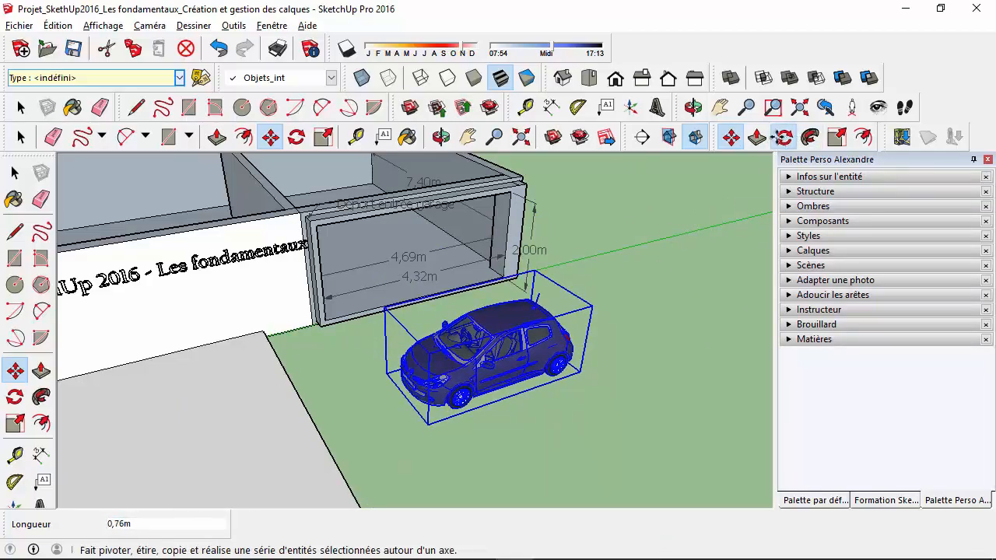
# Rotate the car about 92.2° on the ground plane around a point near its rear, so its rear faces the house
pyautogui.click(783, 137)
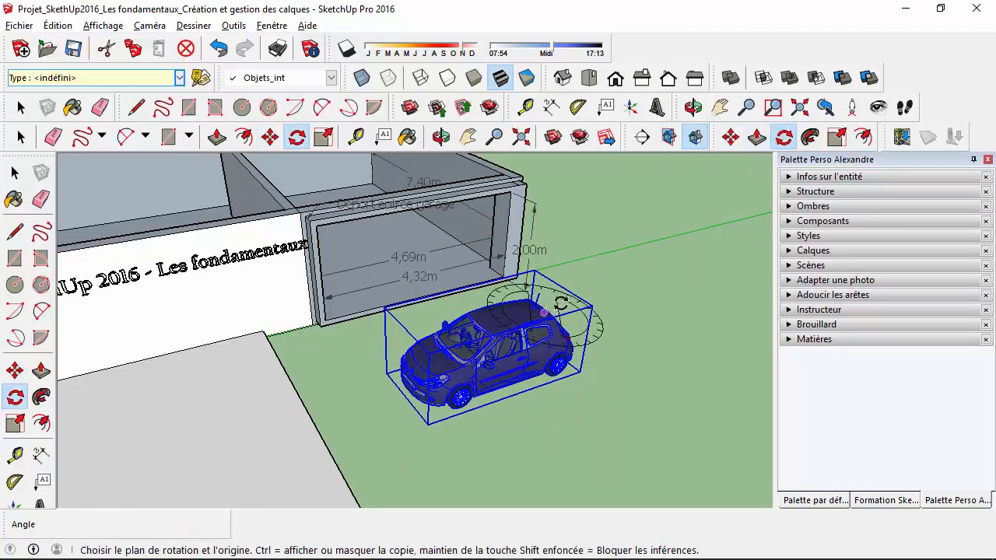
pyautogui.click(598, 318)
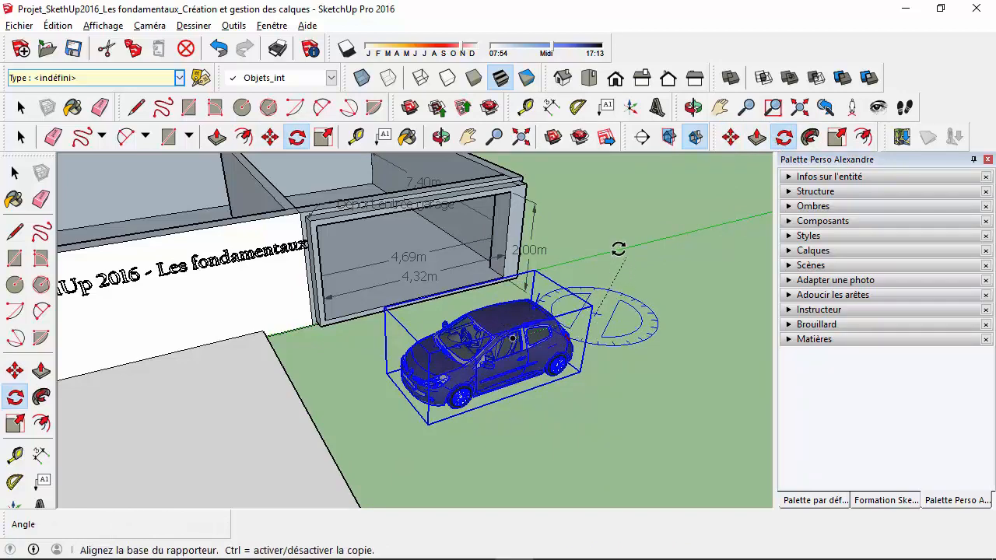
pyautogui.click(568, 241)
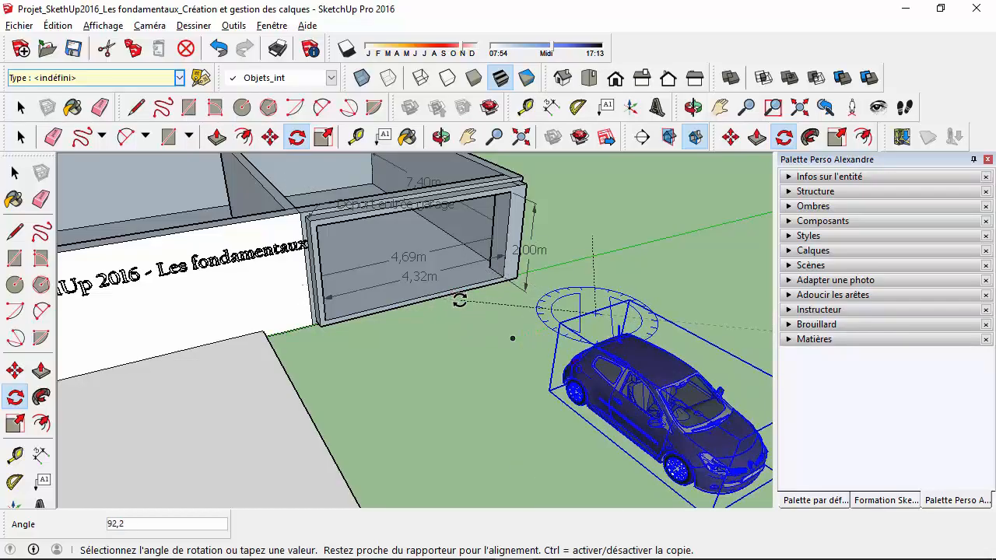
pyautogui.click(459, 301)
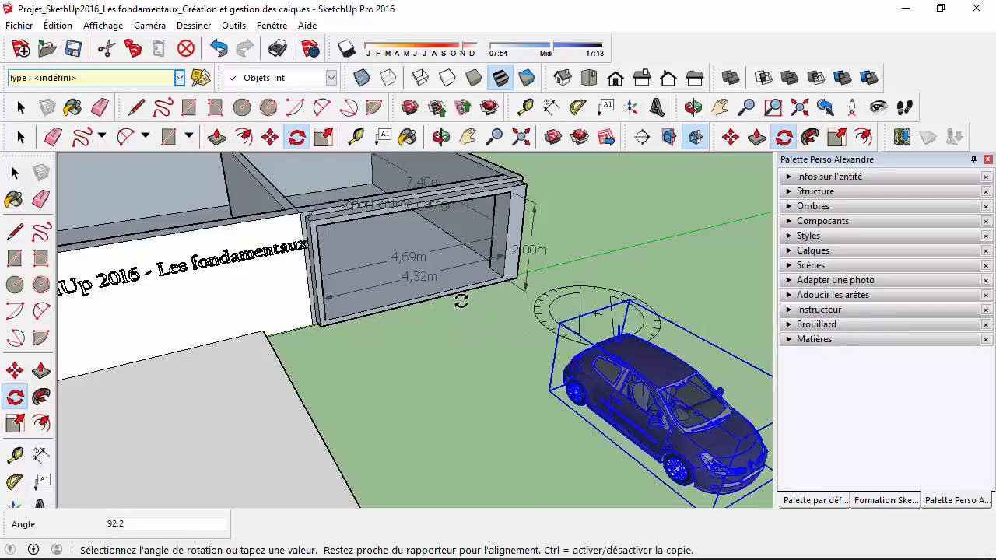
# Move the rotated car about 6.8 m back toward the garage's outer side wall
pyautogui.click(731, 140)
pyautogui.click(657, 371)
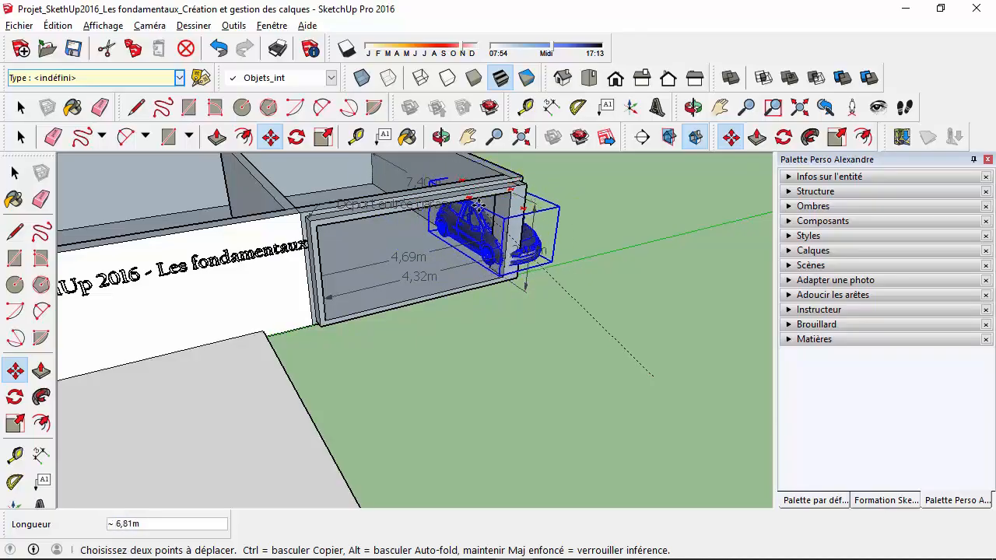
pyautogui.click(477, 204)
# Try to move the car sideways from the garage's outer wall into the garage interior
pyautogui.scroll(5, 495, 222)
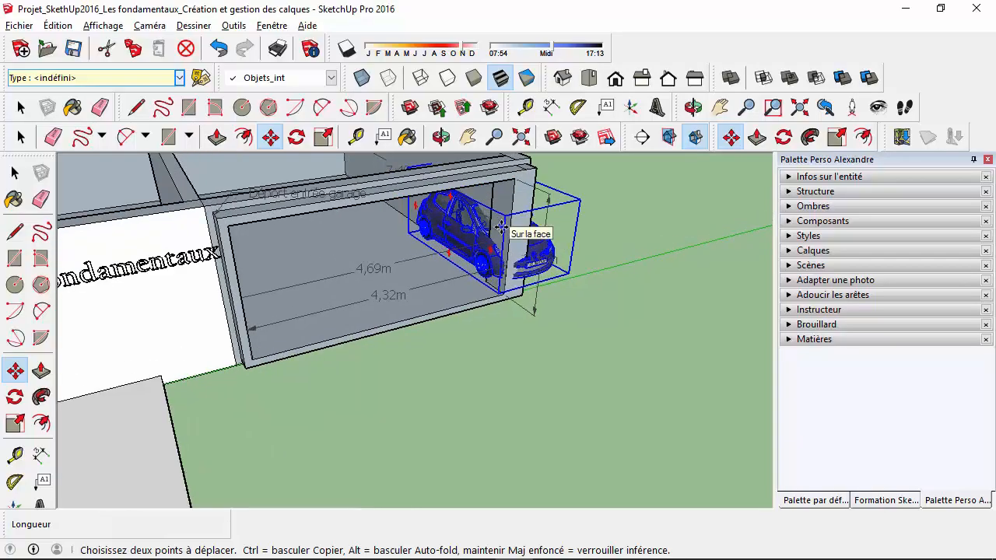
pyautogui.click(553, 201)
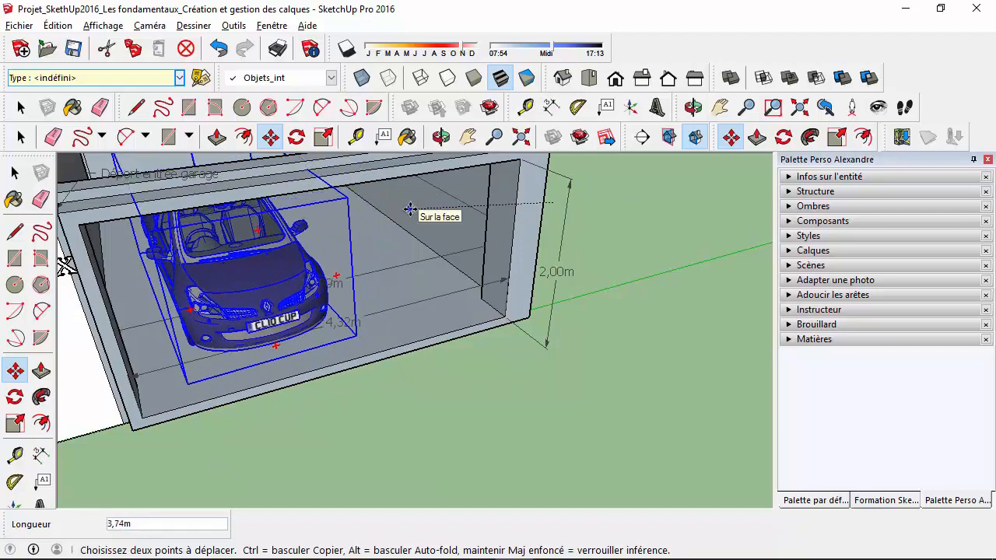
pyautogui.moveTo(410, 210); pyautogui.dragTo(643, 275, button='middle')
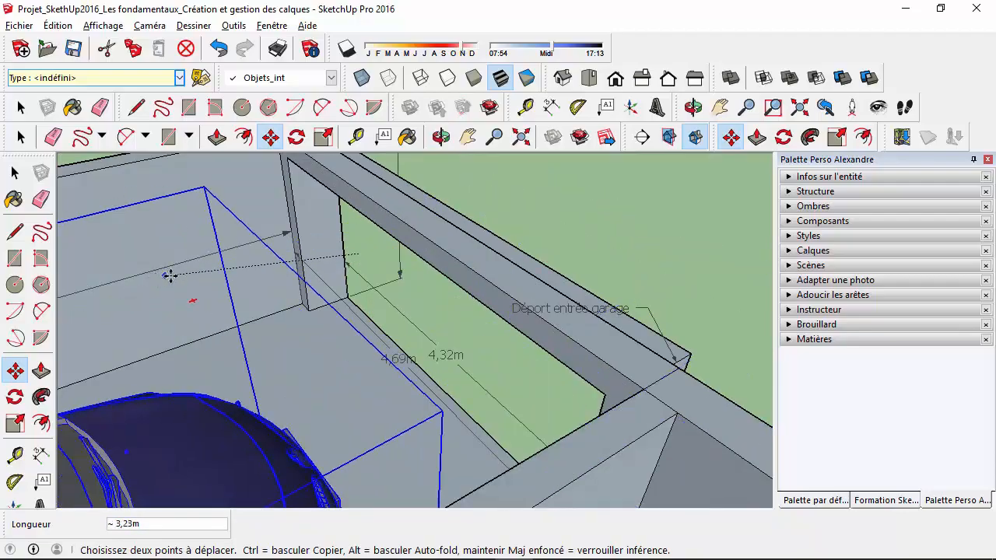
pyautogui.scroll(-5, 170, 276)
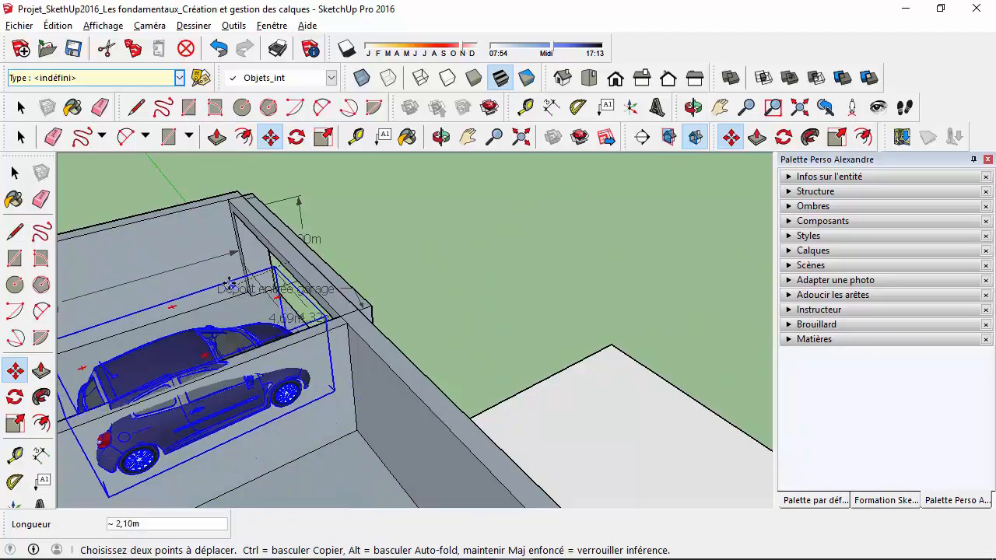
pyautogui.moveTo(217, 285); pyautogui.dragTo(330, 210, button='middle')
# Move the car about 5.6 m from beside the garage partition toward the garage's outer side
pyautogui.click(720, 106)
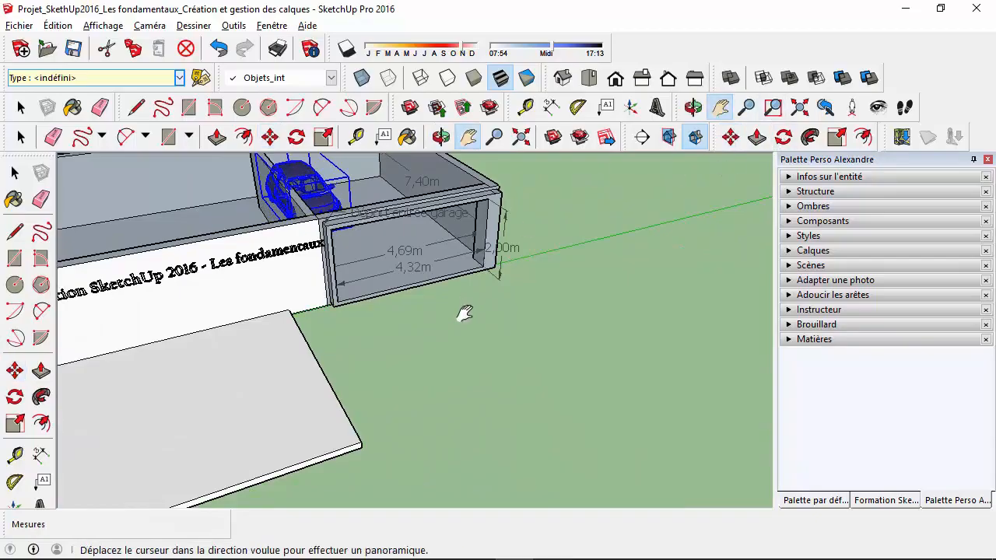
pyautogui.moveTo(462, 314); pyautogui.dragTo(645, 219, button='middle')
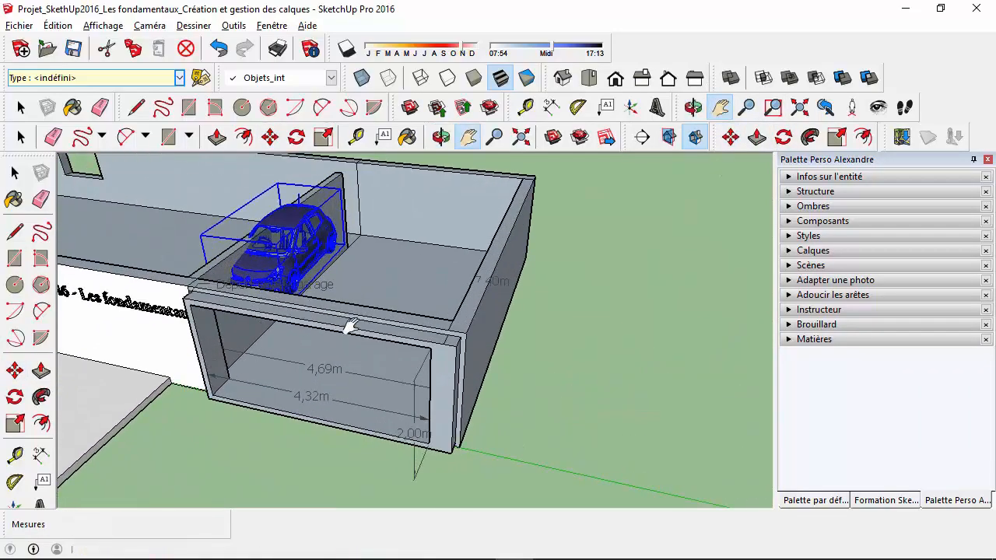
pyautogui.click(730, 137)
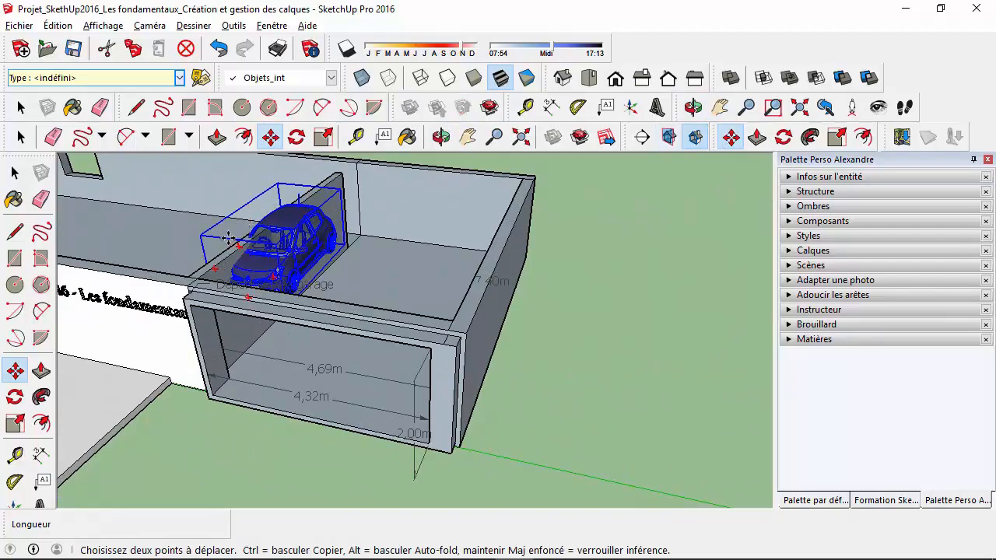
pyautogui.click(228, 239)
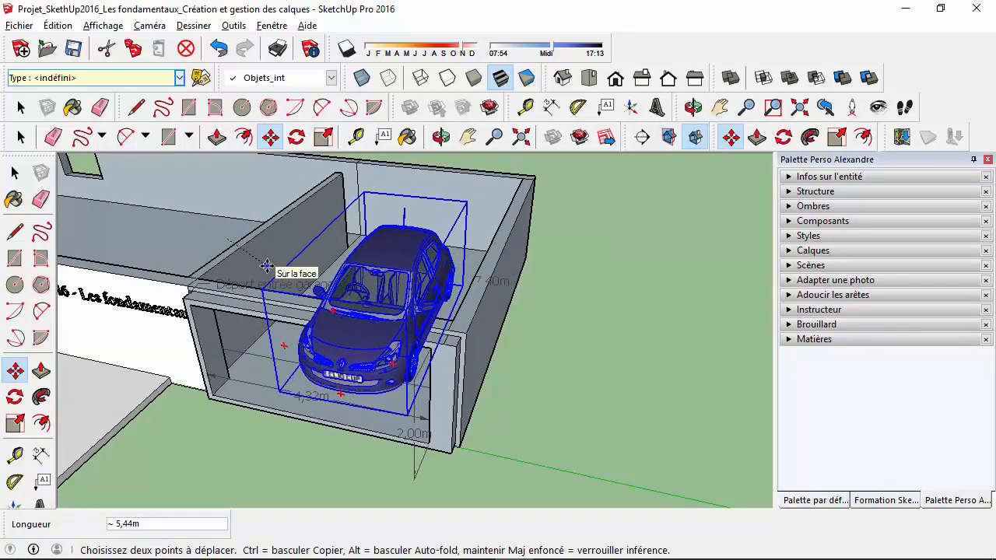
pyautogui.click(262, 255)
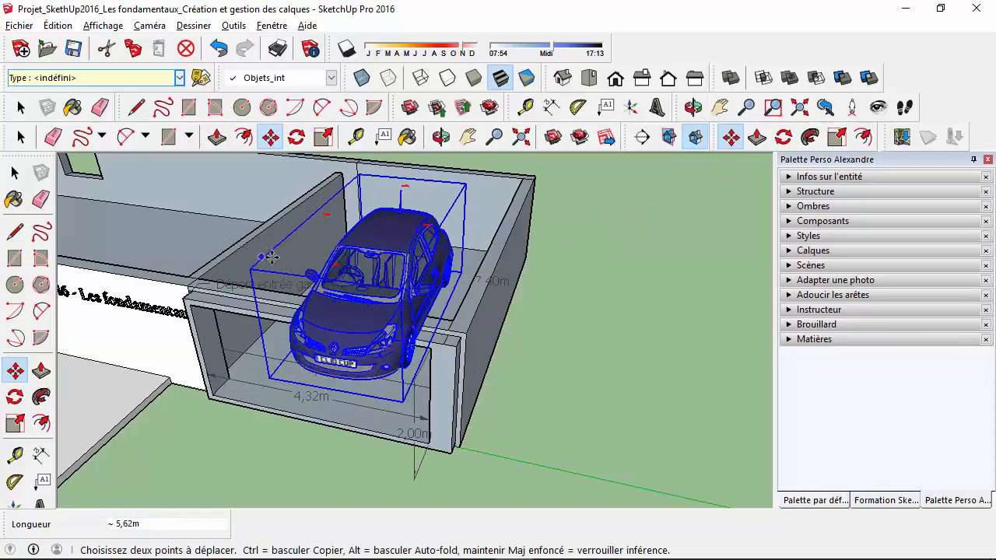
# Move the car from outside the garage's far wall onto the garage floor, with its front toward the opening
pyautogui.moveTo(356, 313); pyautogui.dragTo(606, 259, button='middle')
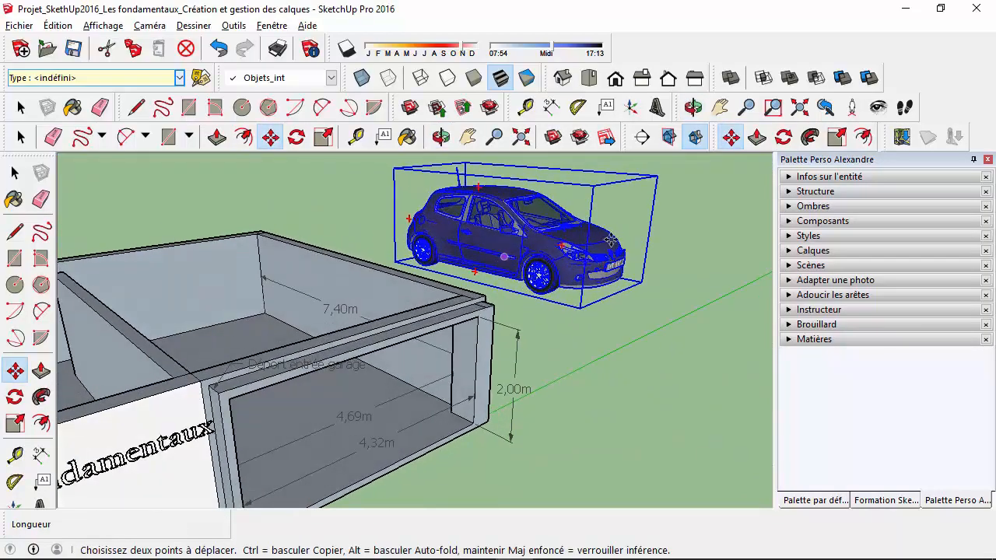
pyautogui.click(589, 213)
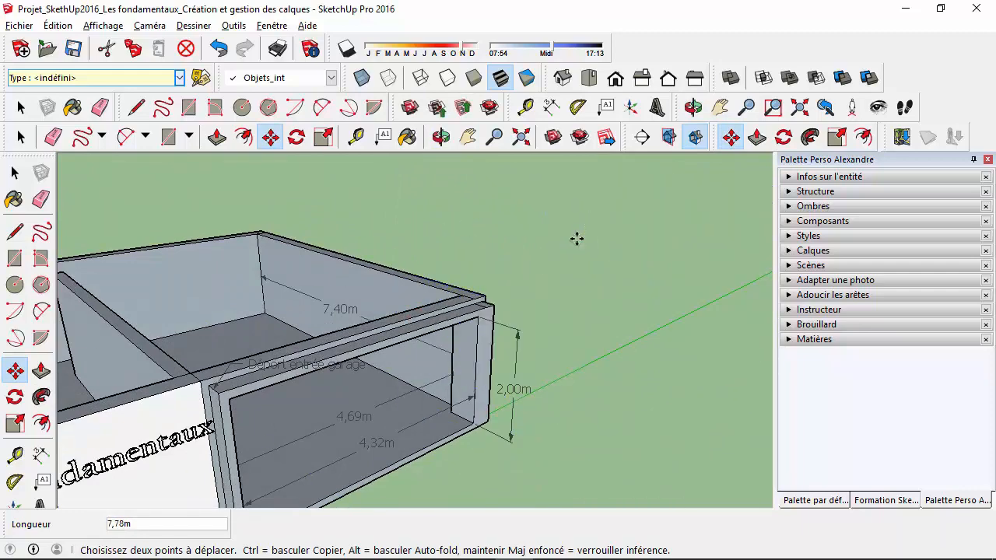
pyautogui.scroll(-5, 537, 262)
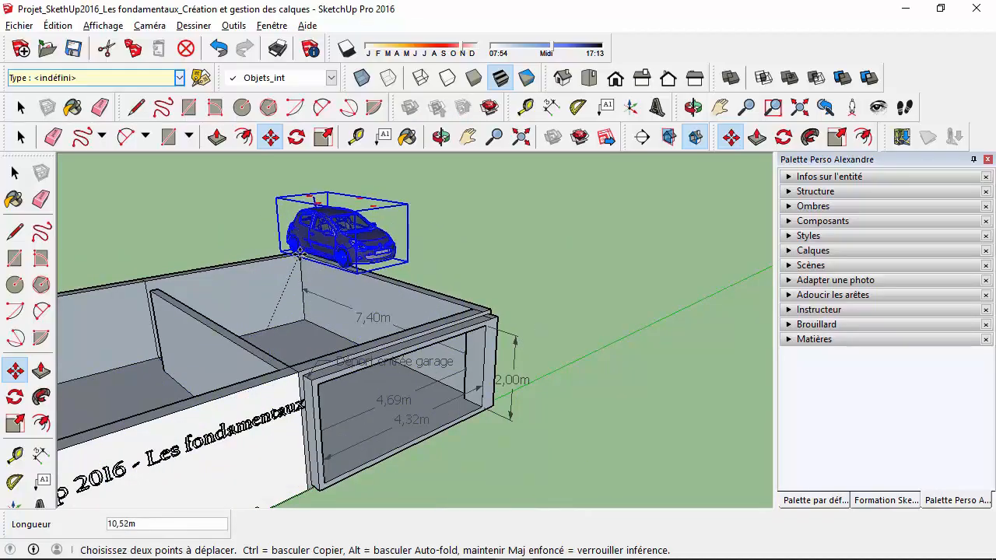
pyautogui.click(291, 301)
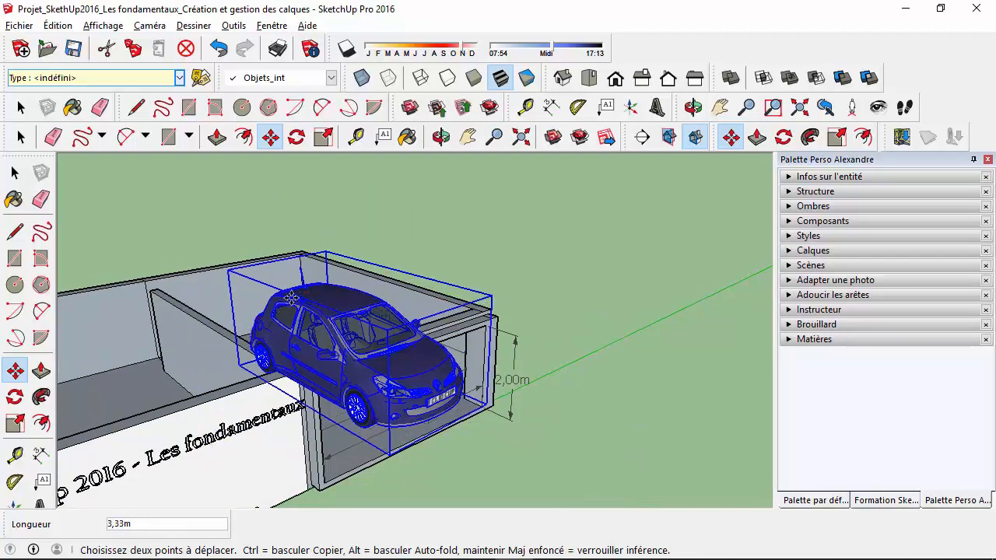
pyautogui.moveTo(323, 360); pyautogui.dragTo(301, 327, button='middle')
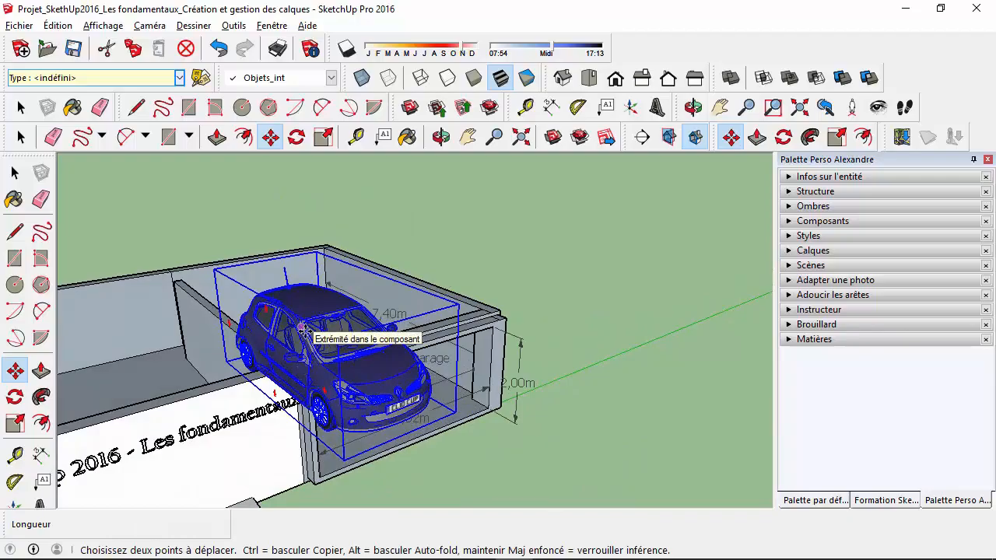
pyautogui.hotkey('ctrl', 'z')
pyautogui.scroll(2, 381, 315)
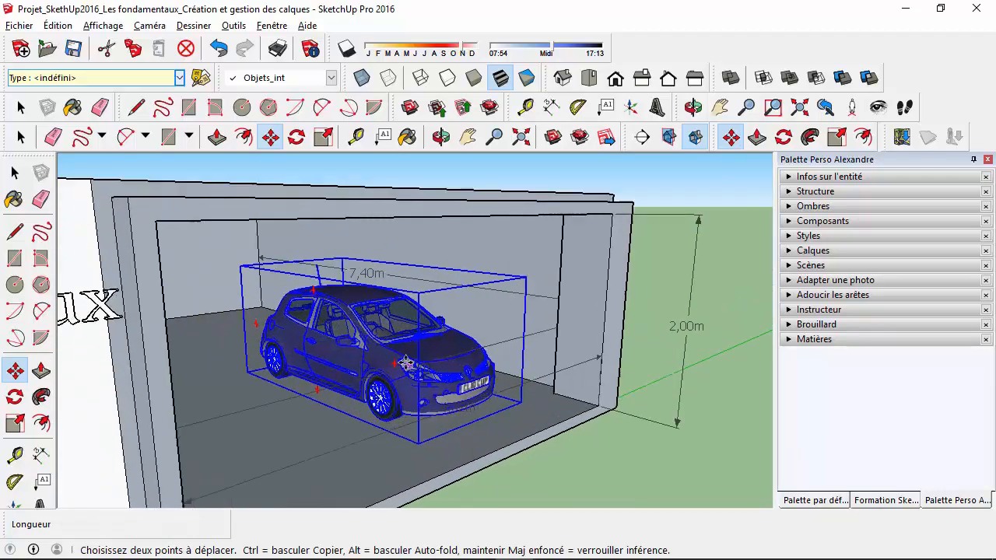
# Deselect the car and examine its placement inside the garage, both close up and from outside
pyautogui.scroll(-3, 381, 314)
pyautogui.moveTo(383, 315); pyautogui.dragTo(570, 426, button='middle')
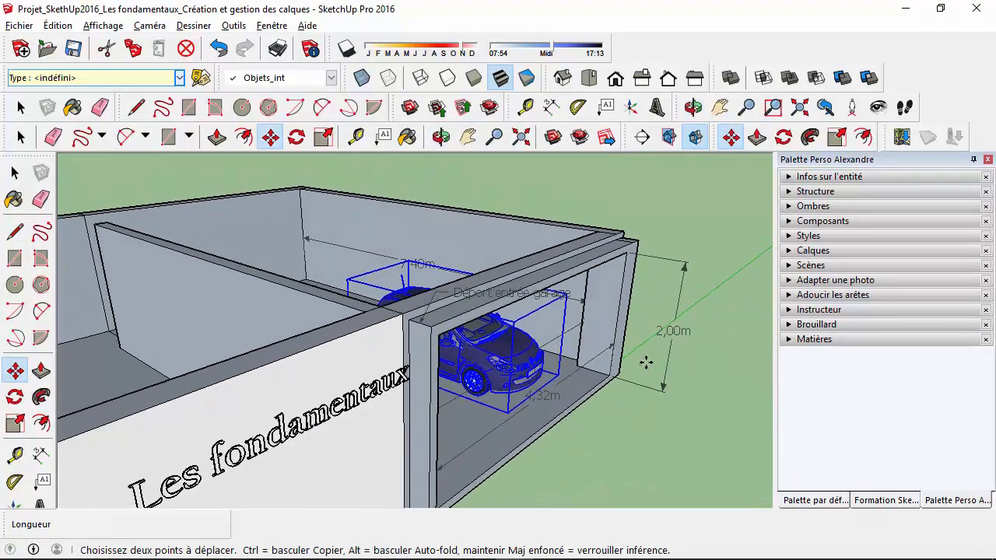
pyautogui.scroll(-1, 307, 211)
pyautogui.press('space')
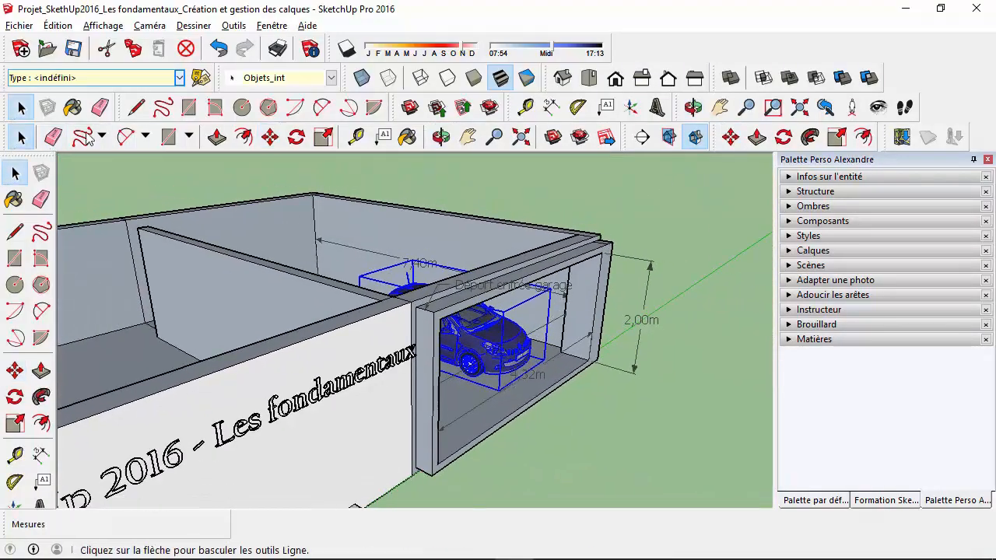
pyautogui.click(707, 231)
pyautogui.scroll(10, 475, 350)
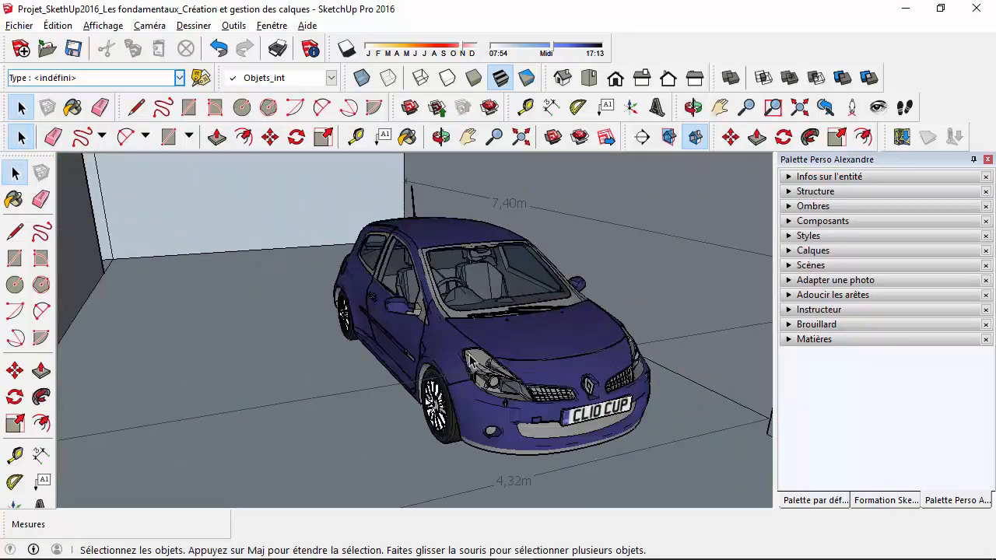
pyautogui.scroll(3, 471, 360)
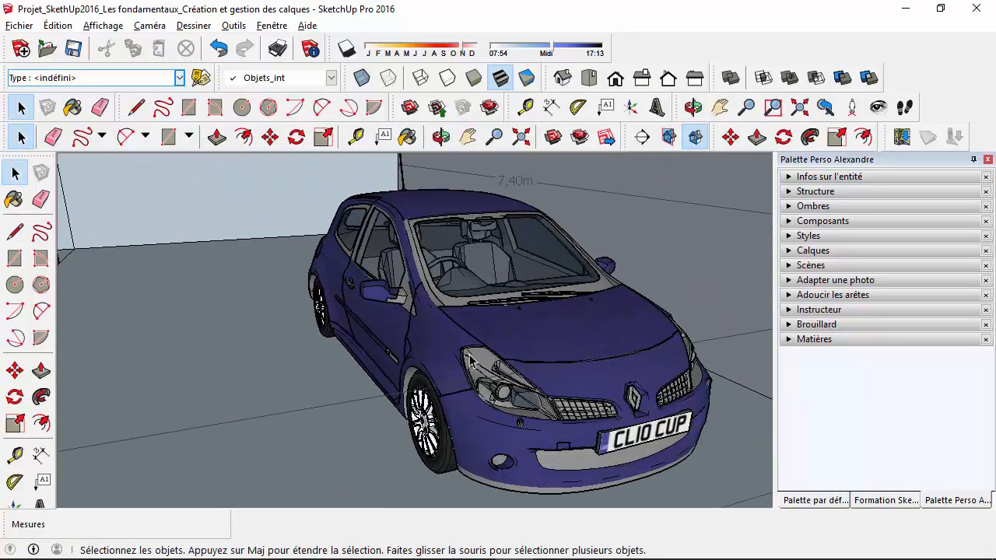
pyautogui.scroll(-6, 471, 359)
pyautogui.scroll(-5, 471, 359)
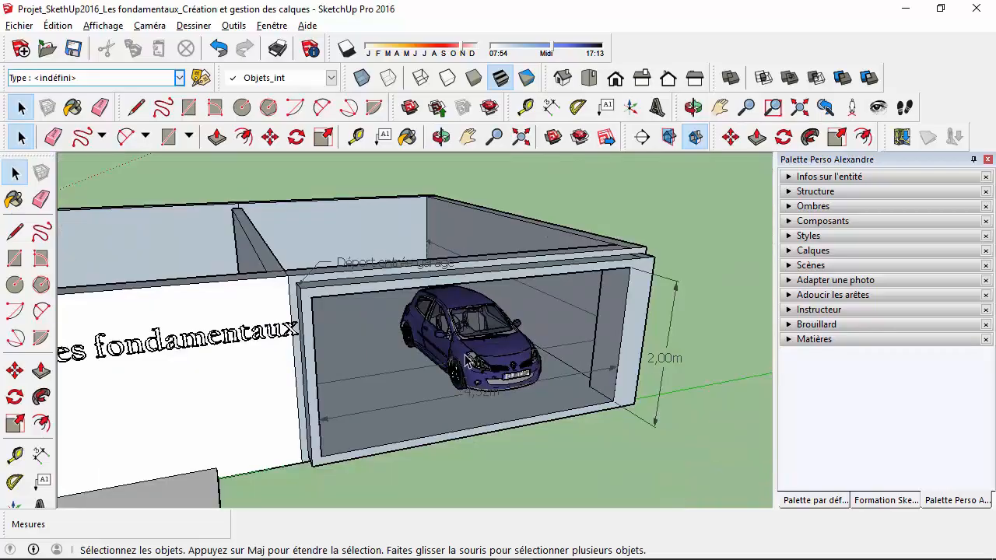
pyautogui.moveTo(471, 359); pyautogui.dragTo(617, 269, button='middle')
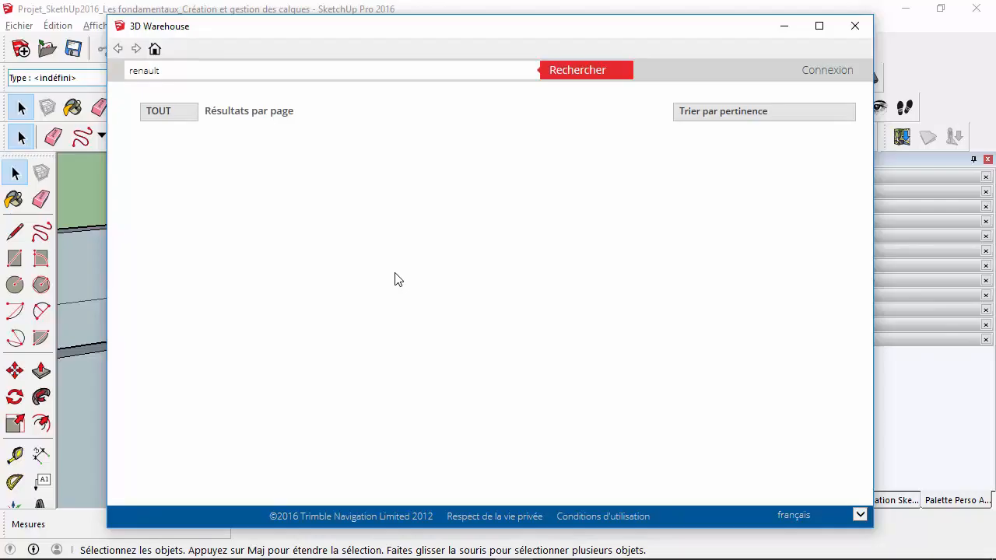
# Search the 3D Warehouse for "meuble tv" and look through the TV furniture models
pyautogui.press('Return')
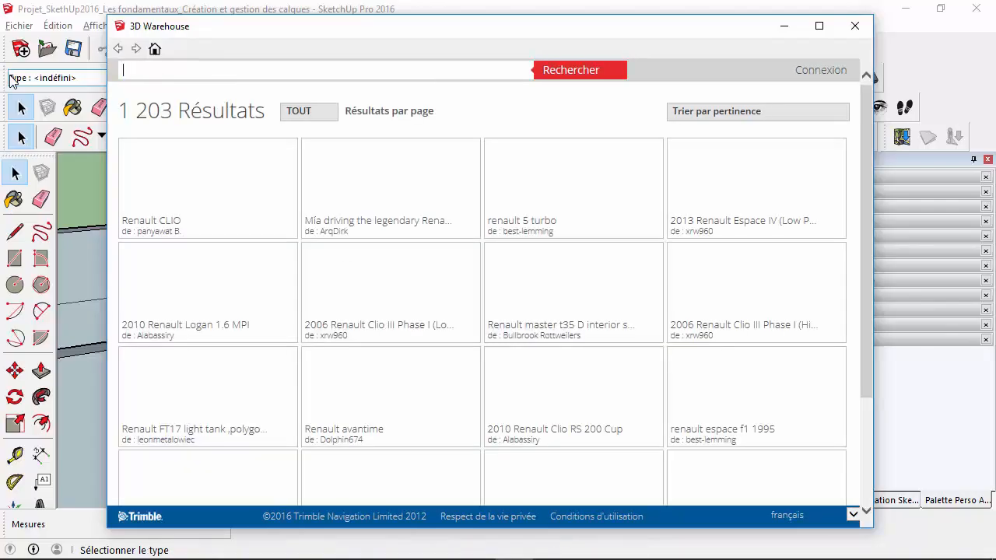
pyautogui.write('meuble')
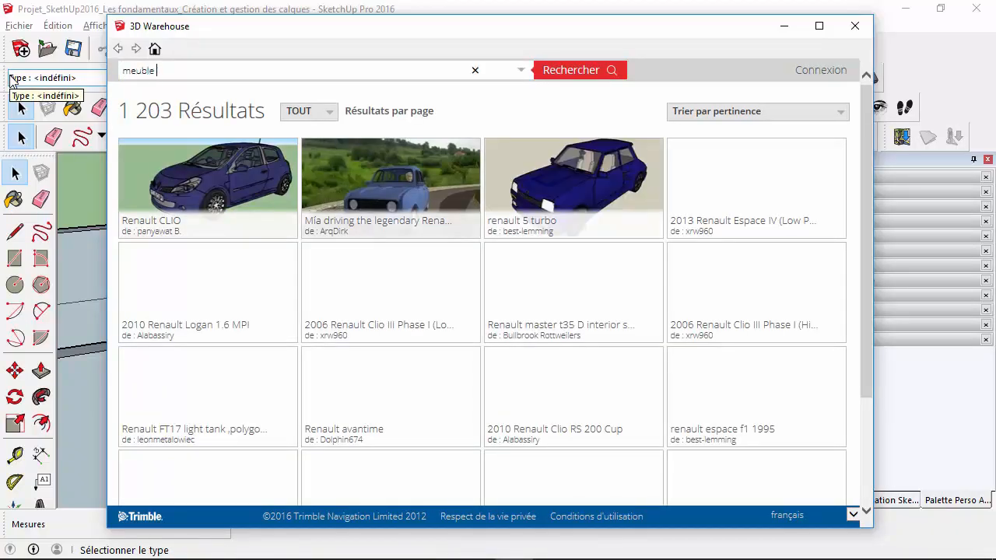
pyautogui.write(' tv')
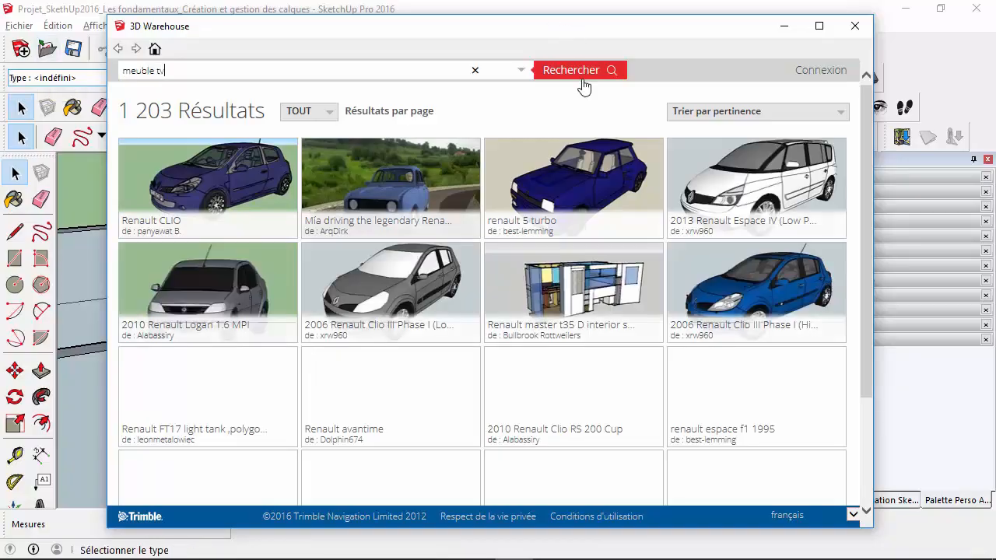
pyautogui.click(583, 72)
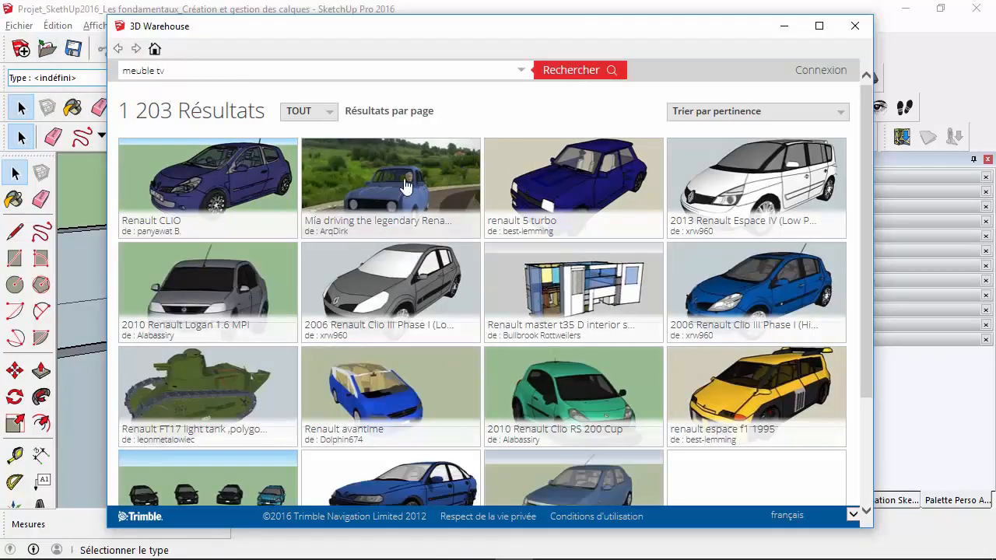
pyautogui.click(363, 201)
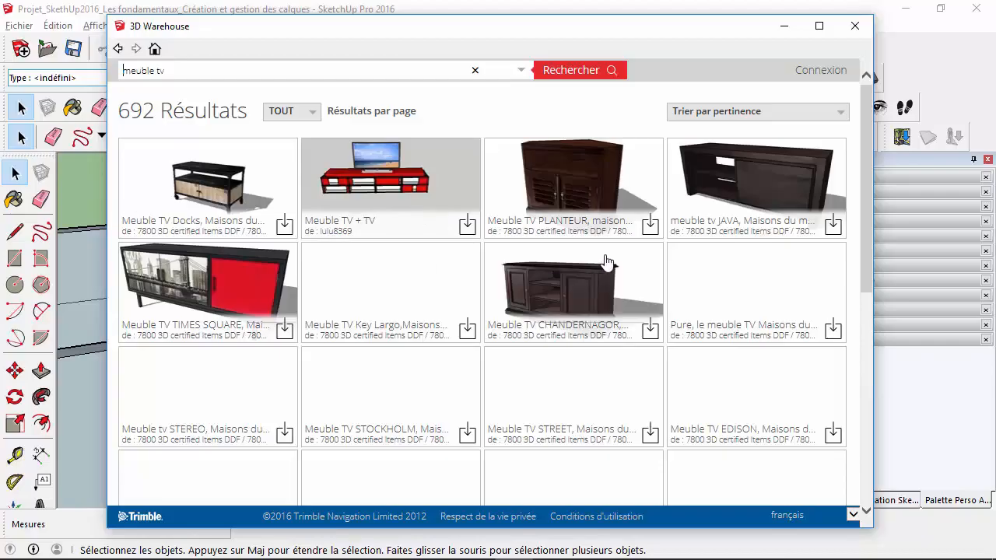
pyautogui.scroll(-3, 534, 287)
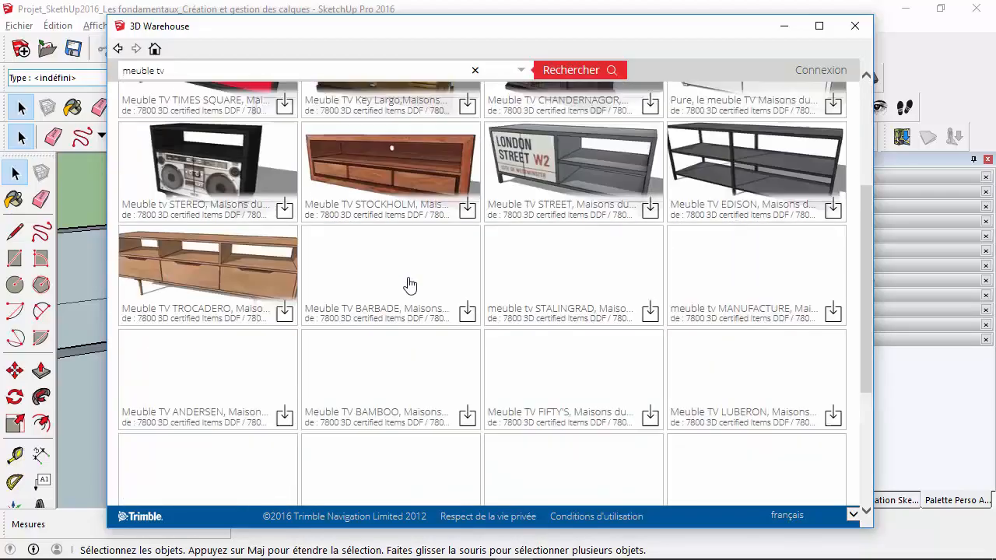
# Look through the "meuble tv" models in the 3D Warehouse to choose a TV unit for the house
pyautogui.scroll(2, 551, 253)
pyautogui.scroll(-5, 479, 257)
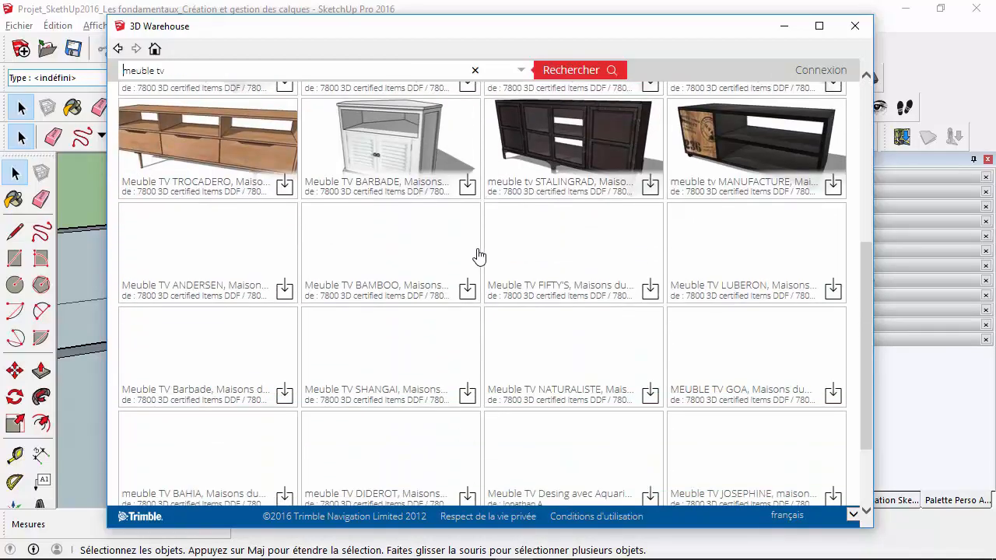
pyautogui.scroll(4, 478, 257)
pyautogui.scroll(-4, 479, 257)
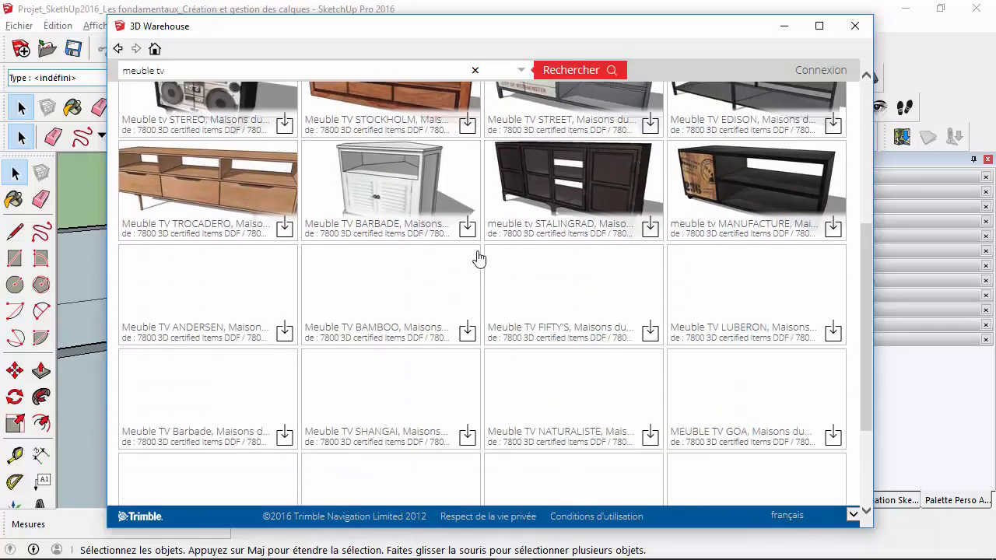
pyautogui.scroll(4, 478, 259)
pyautogui.scroll(-2, 479, 258)
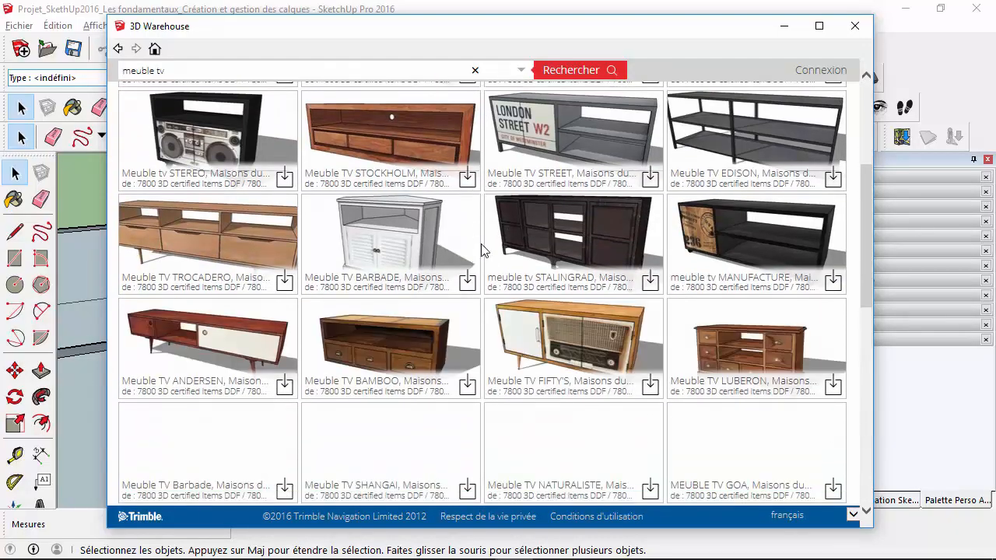
pyautogui.scroll(-2, 482, 251)
pyautogui.scroll(-3, 482, 249)
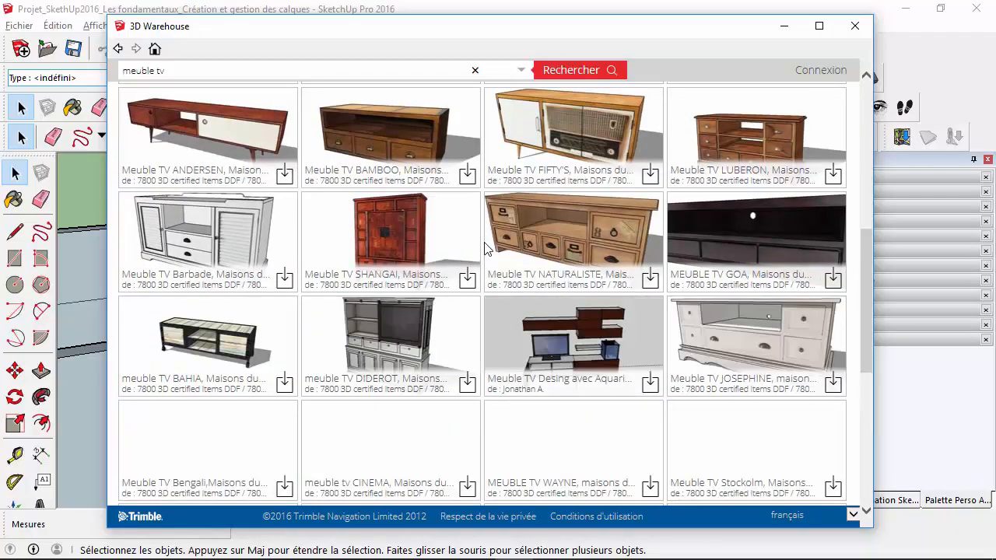
pyautogui.scroll(-3, 489, 244)
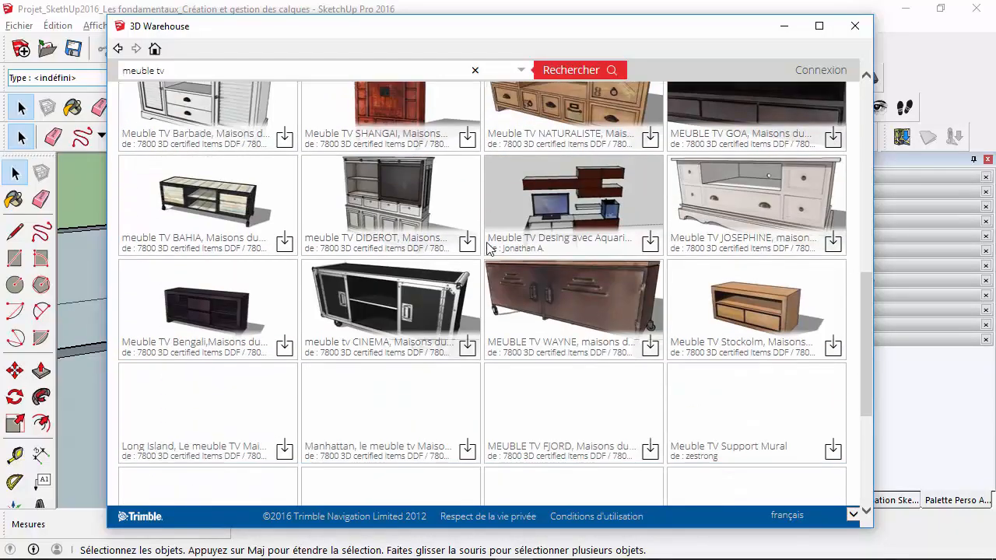
pyautogui.scroll(-5, 482, 245)
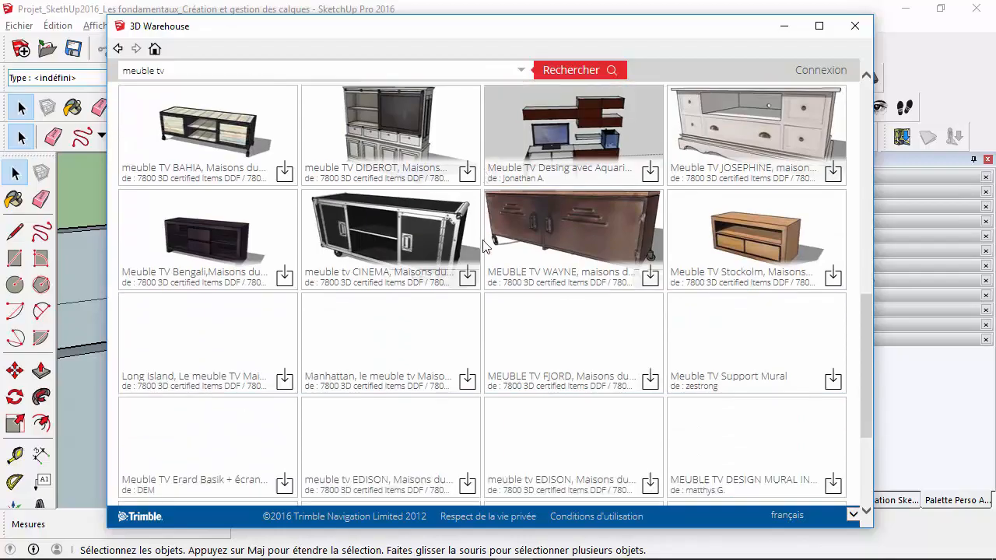
pyautogui.scroll(4, 485, 246)
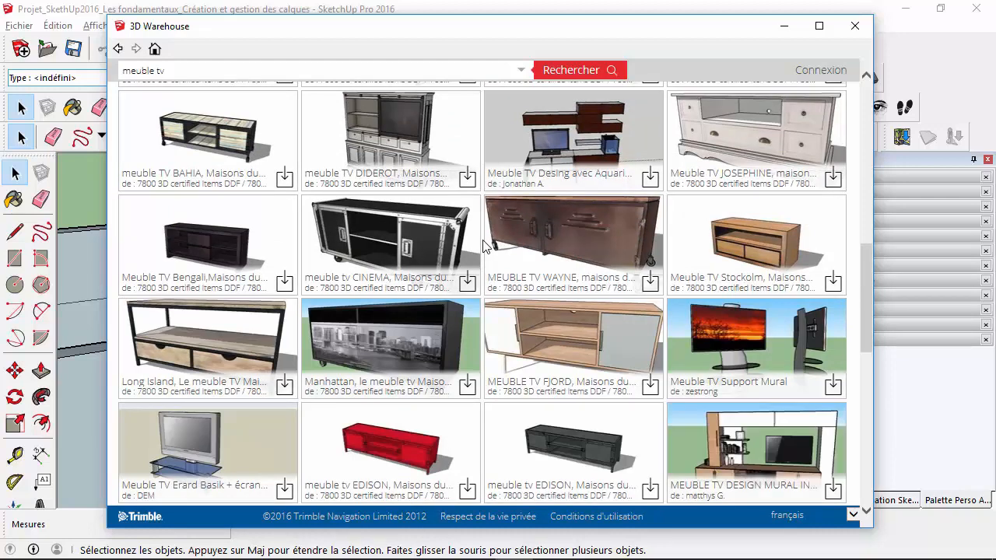
pyautogui.scroll(-1, 483, 245)
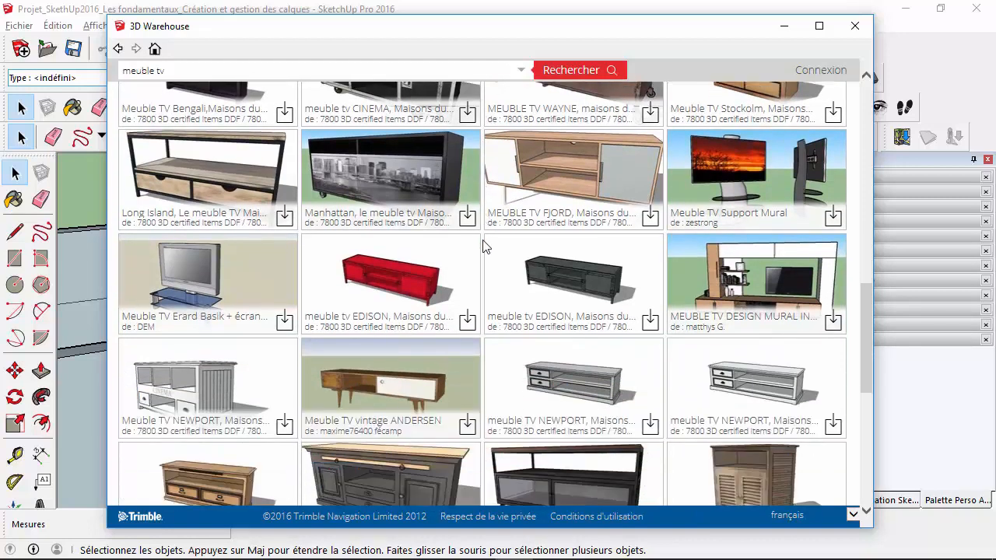
pyautogui.scroll(-4, 484, 247)
pyautogui.scroll(-3, 484, 246)
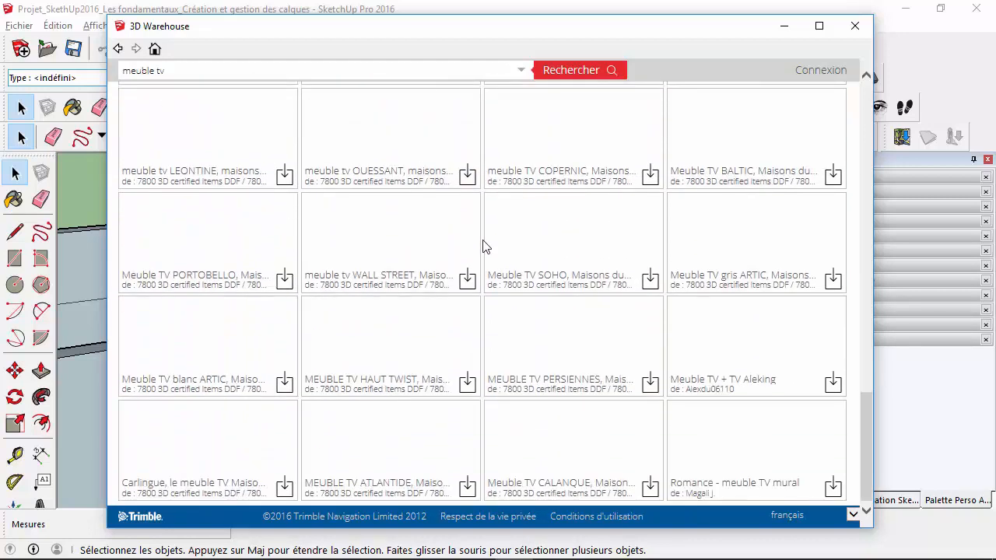
pyautogui.scroll(5, 483, 247)
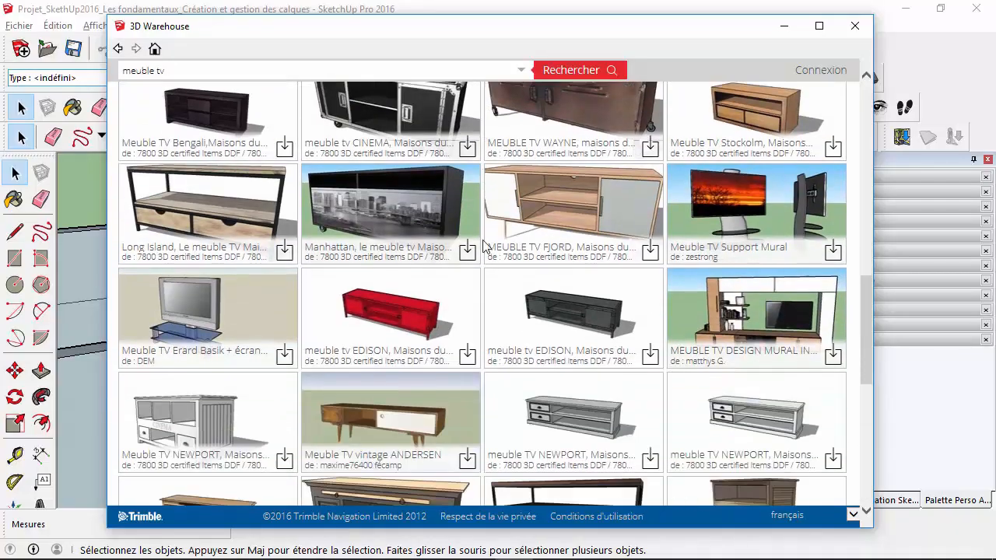
pyautogui.scroll(8, 483, 247)
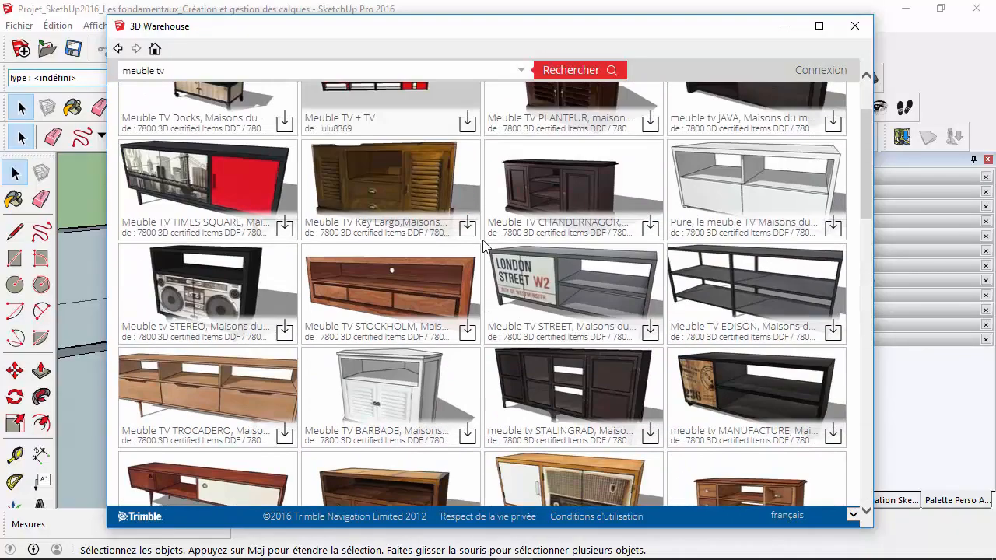
pyautogui.scroll(-10, 484, 247)
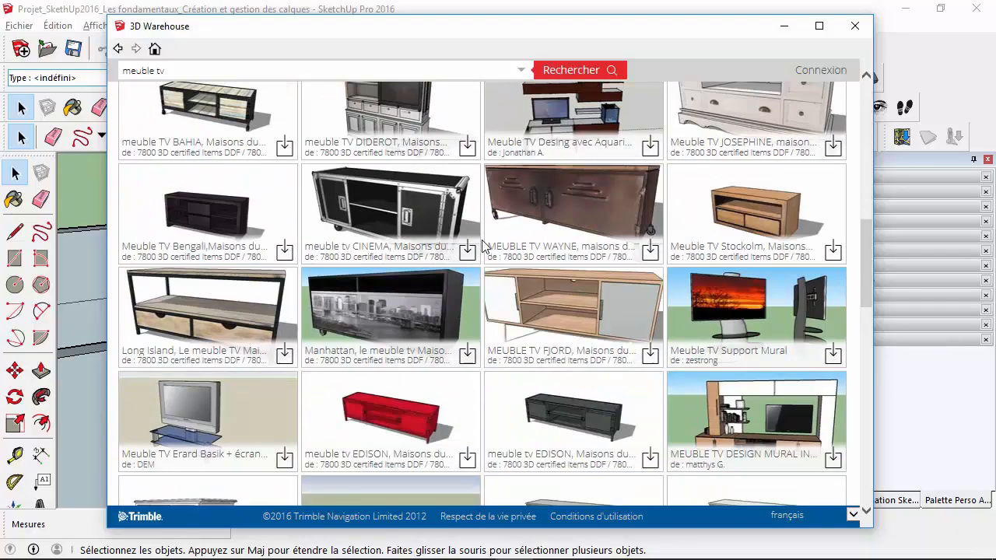
pyautogui.scroll(-2, 483, 247)
pyautogui.scroll(1, 484, 247)
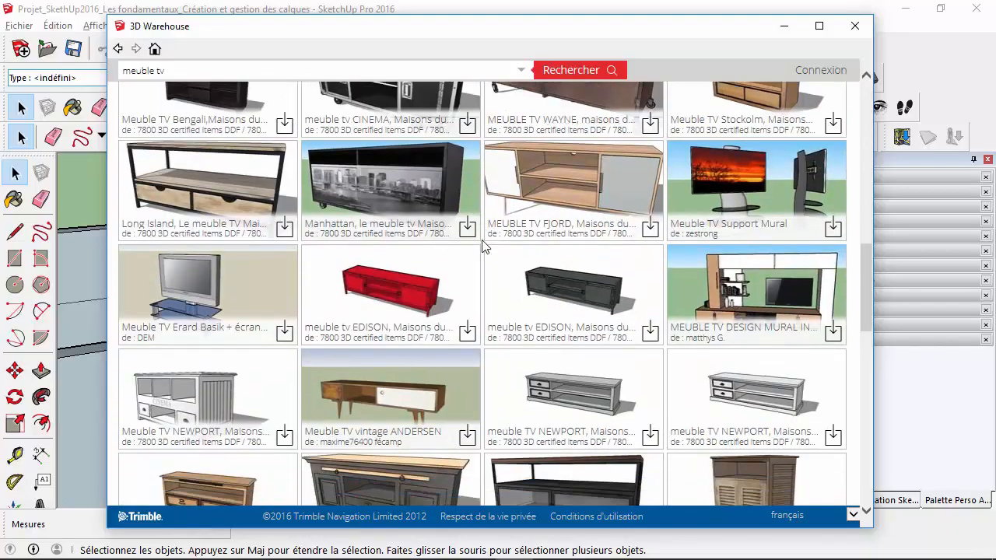
pyautogui.scroll(-10, 483, 246)
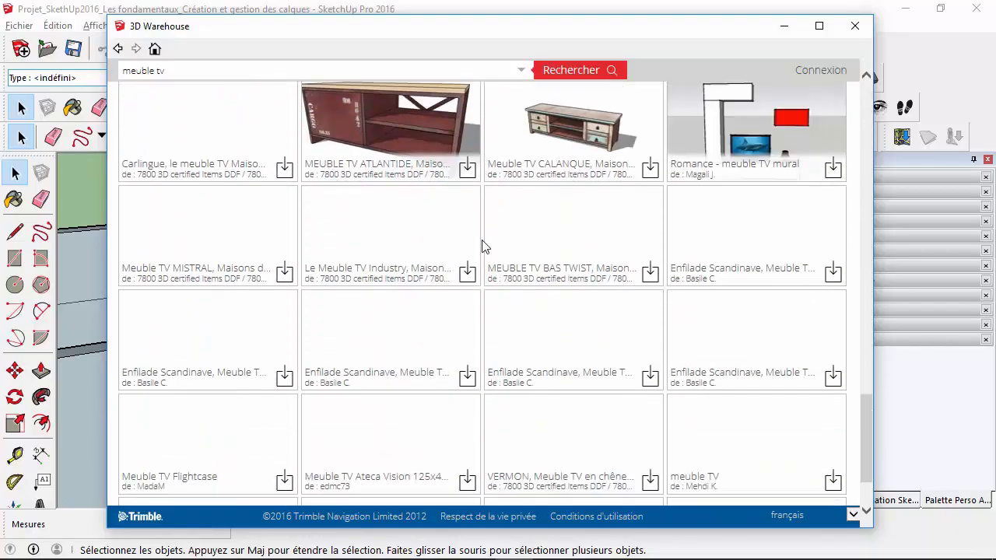
pyautogui.scroll(8, 483, 247)
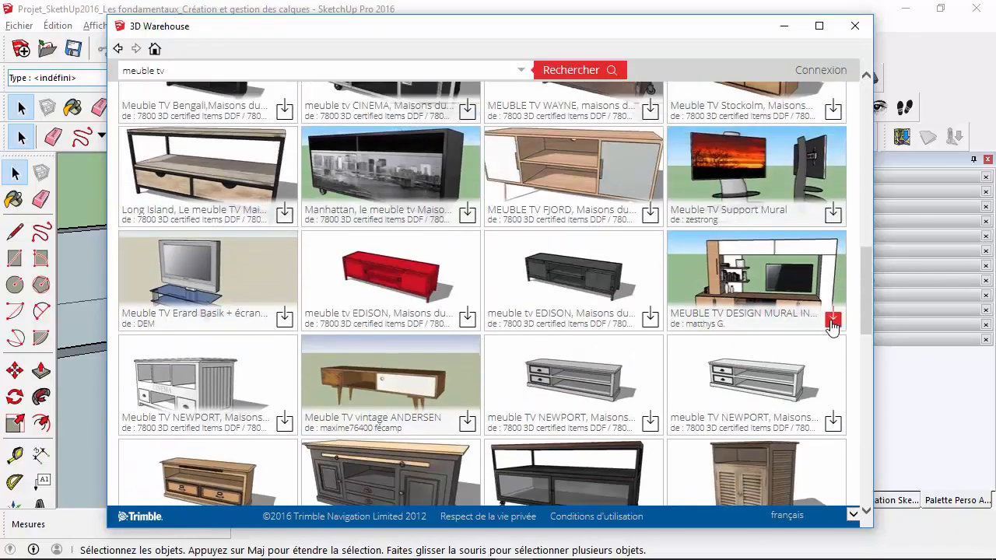
# Load the "MEUBLE TV DESIGN MURAL" model directly into the project and place it on the main room's floor along the garage partition
pyautogui.click(833, 317)
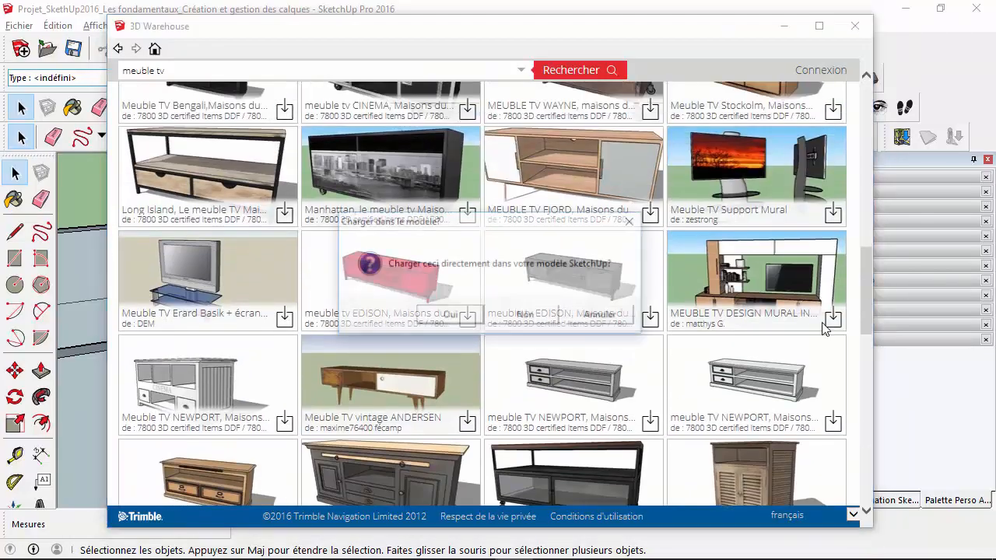
pyautogui.click(451, 317)
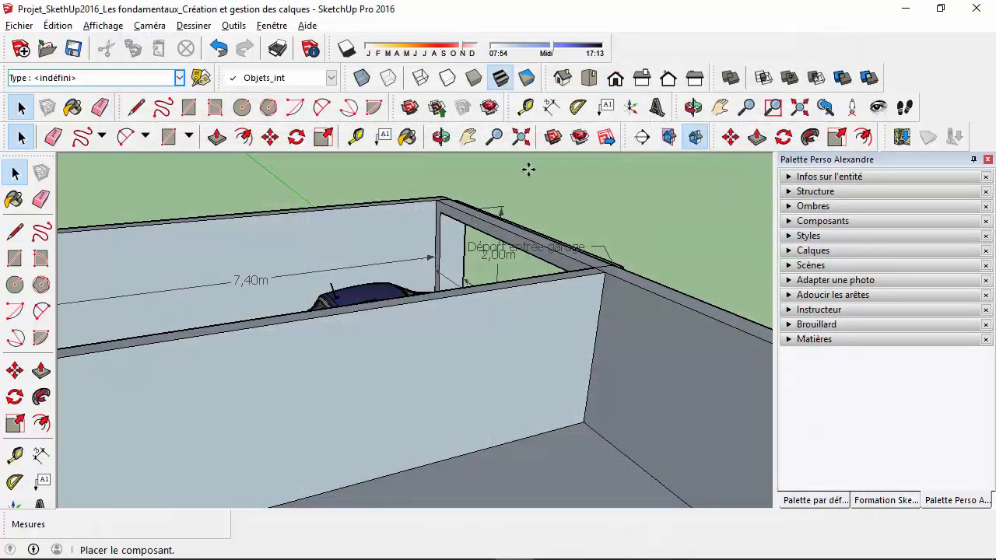
pyautogui.scroll(1, 563, 350)
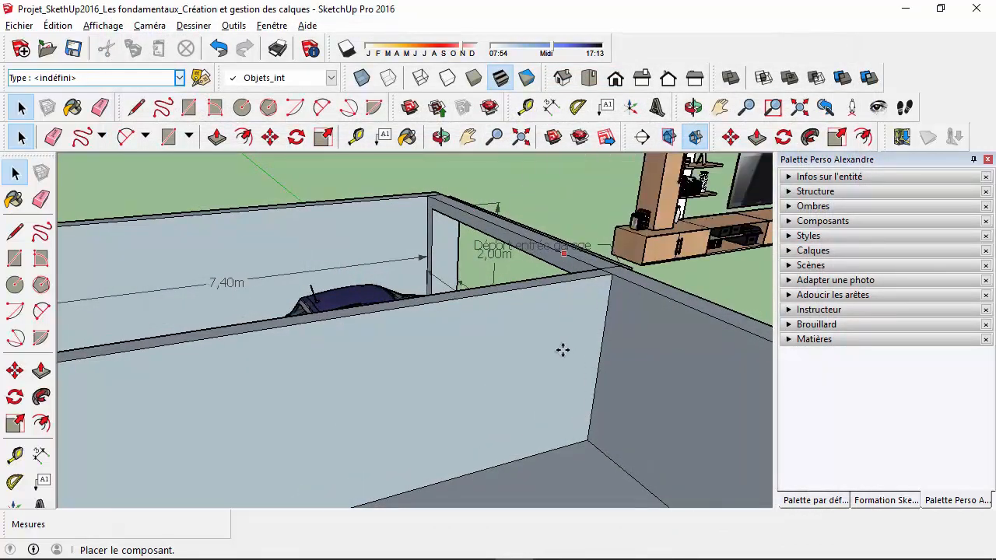
pyautogui.moveTo(538, 347); pyautogui.dragTo(521, 304, button='middle')
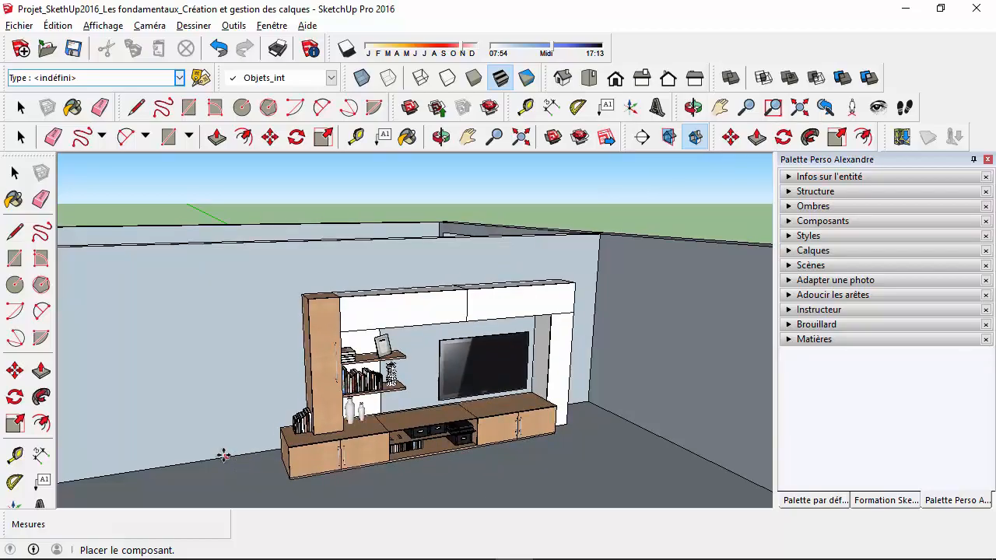
pyautogui.click(223, 455)
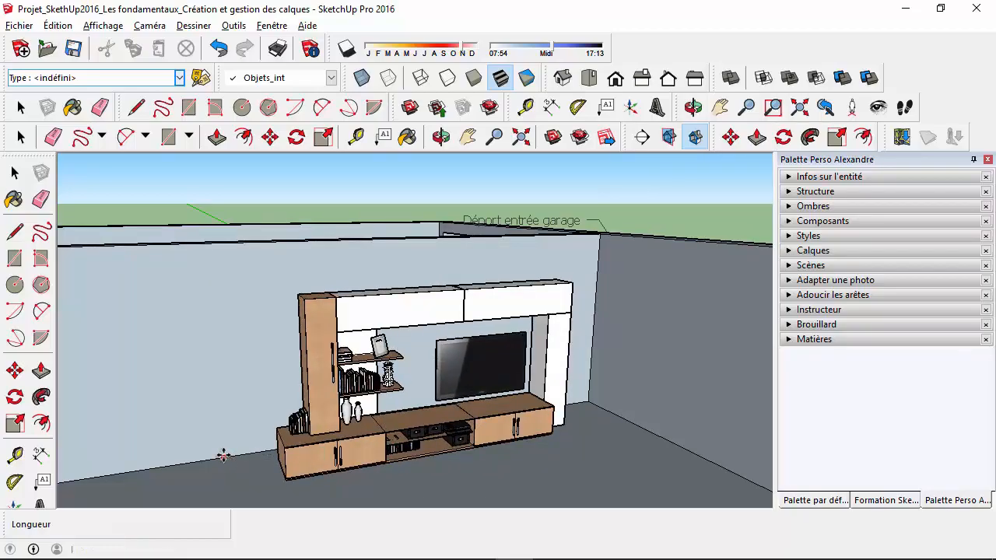
# Deselect the TV unit and examine its placement in the house from above
pyautogui.click(21, 107)
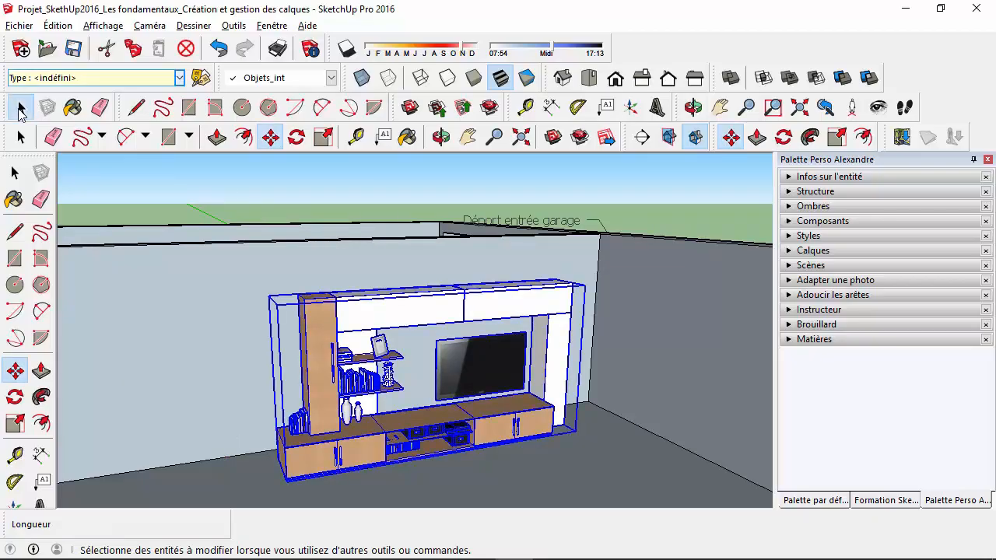
pyautogui.click(556, 184)
pyautogui.moveTo(550, 185); pyautogui.dragTo(526, 382, button='middle')
pyautogui.scroll(4, 534, 404)
pyautogui.scroll(-8, 492, 420)
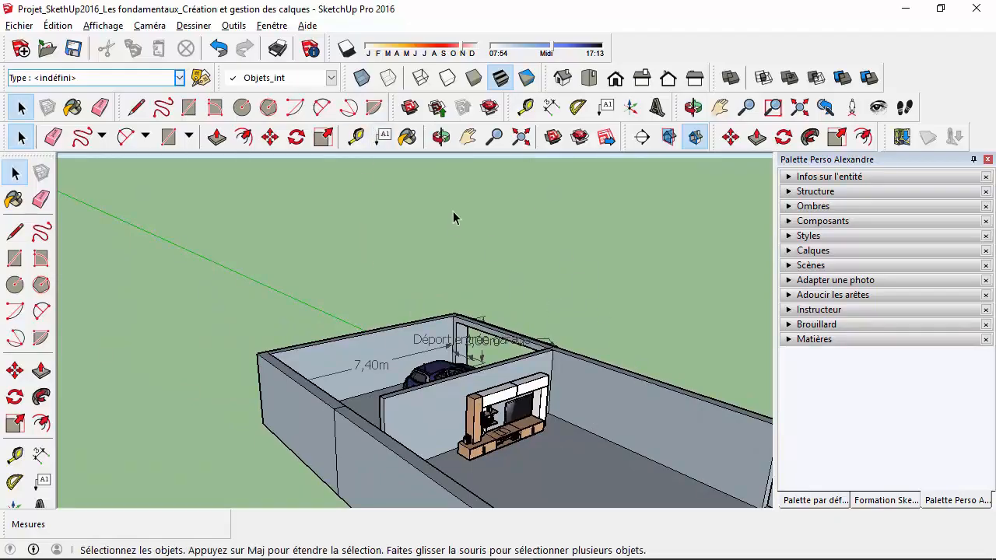
# Search the 3D Warehouse for "sofa" and look through the sofa models
pyautogui.click(554, 138)
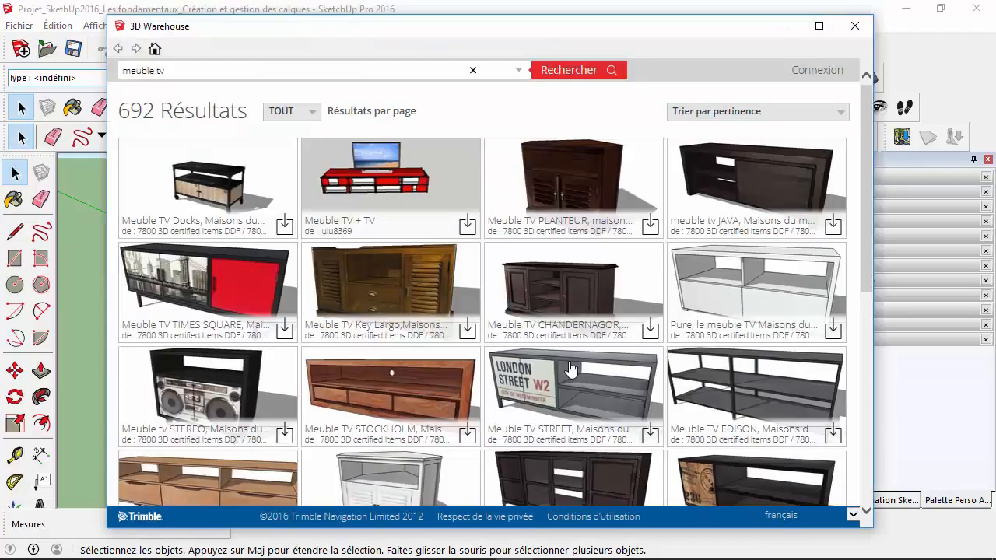
pyautogui.moveTo(222, 72); pyautogui.dragTo(44, 75)
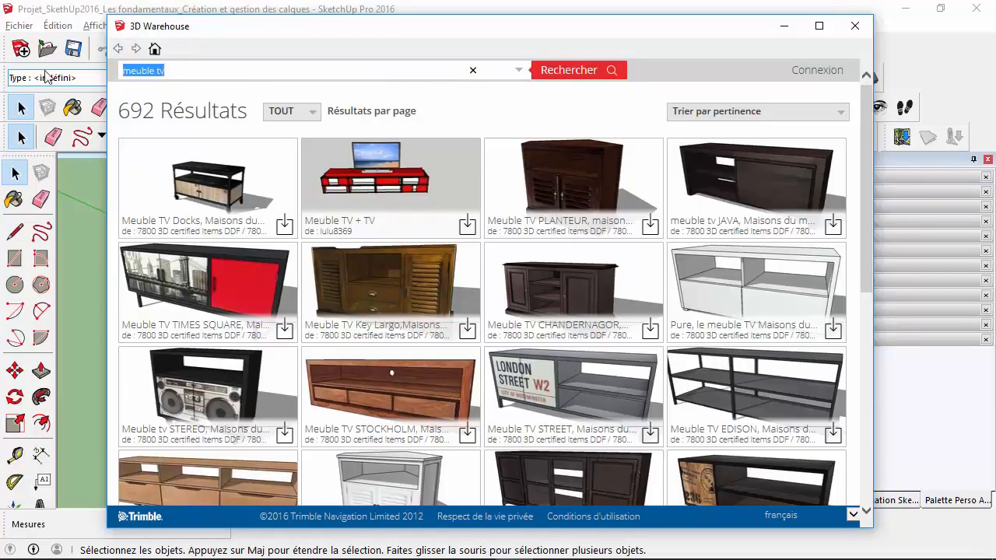
pyautogui.write('scr')
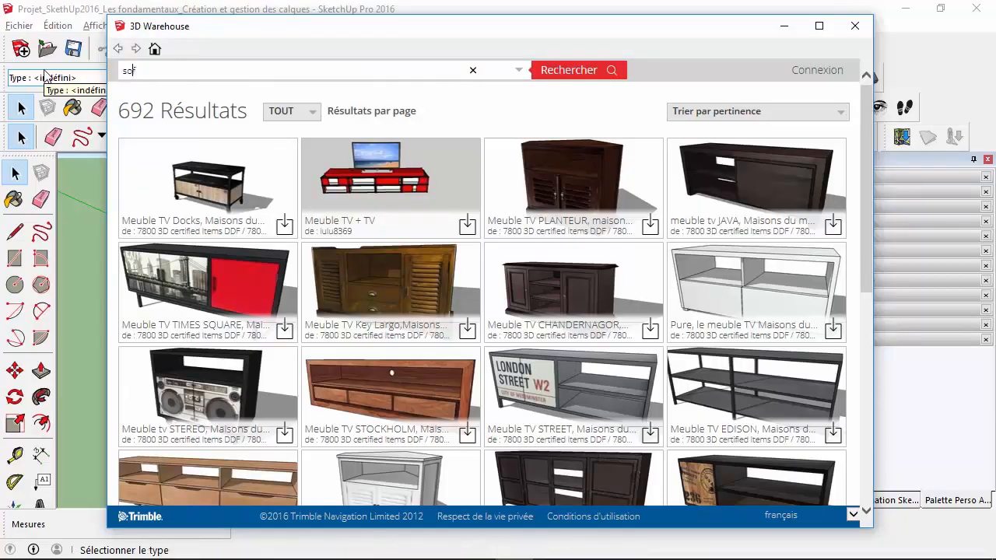
pyautogui.click(570, 76)
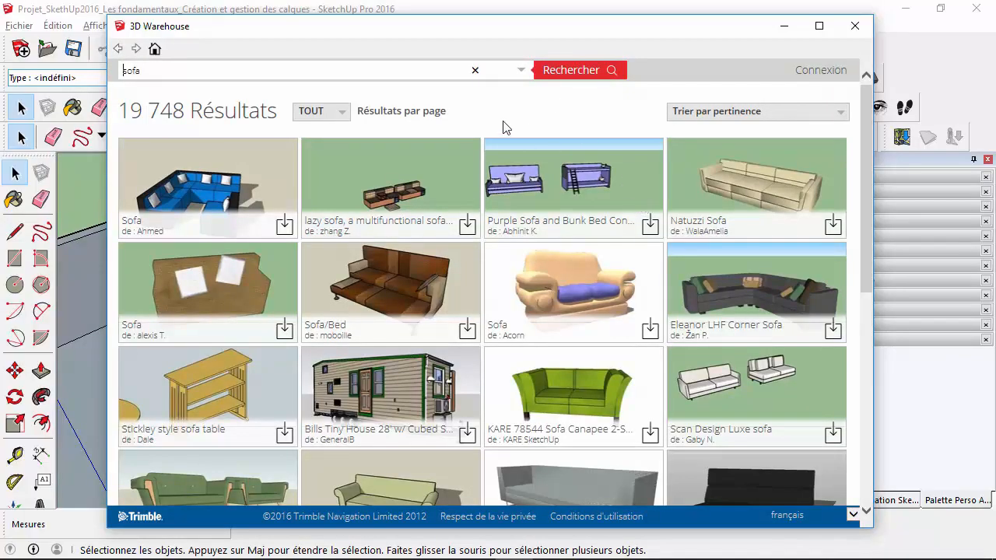
pyautogui.scroll(-2, 486, 118)
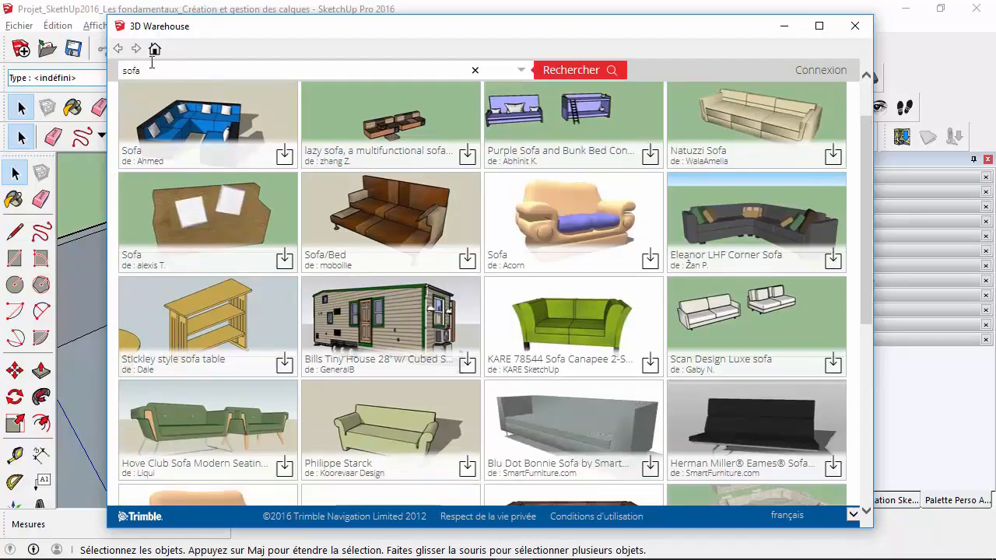
pyautogui.scroll(-5, 582, 211)
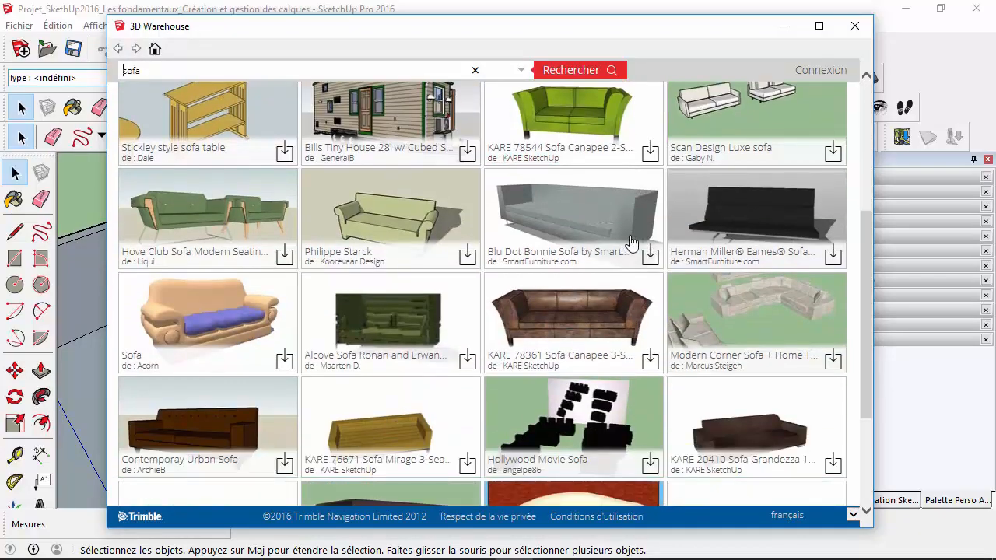
pyautogui.scroll(-4, 768, 420)
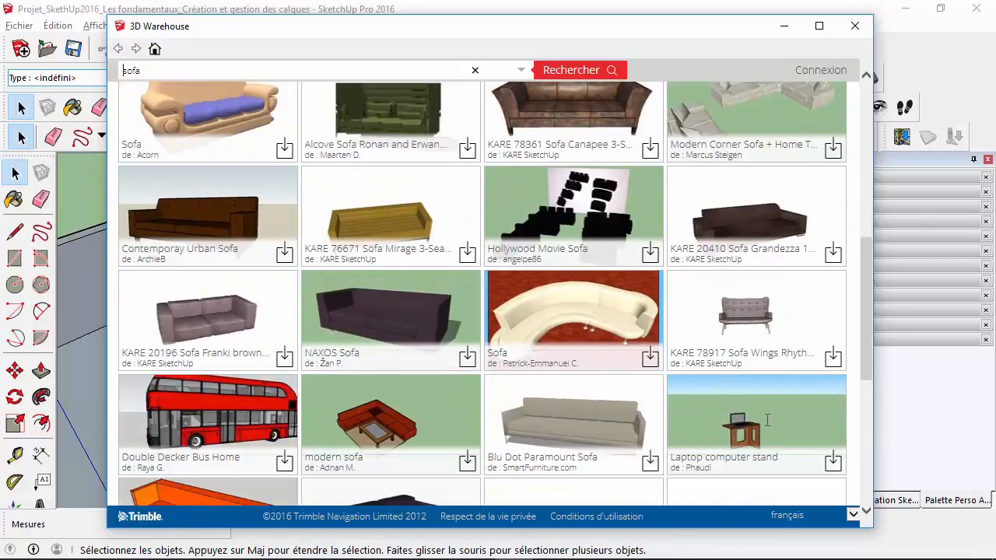
pyautogui.scroll(-4, 767, 420)
pyautogui.scroll(7, 768, 420)
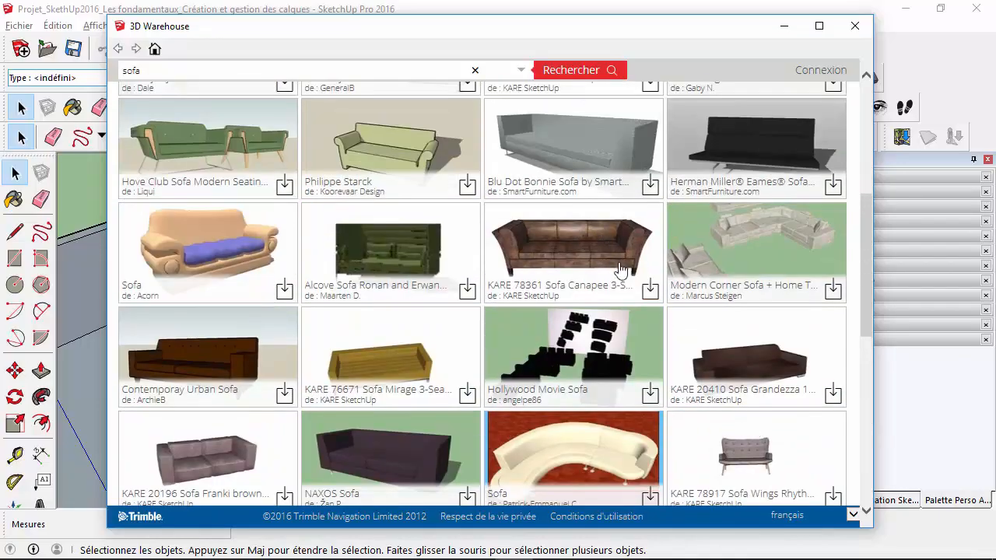
# Load the "KARE 78361 Sofa Canapee" model directly into the project and place it on the main room's floor, across from the TV unit
pyautogui.click(650, 291)
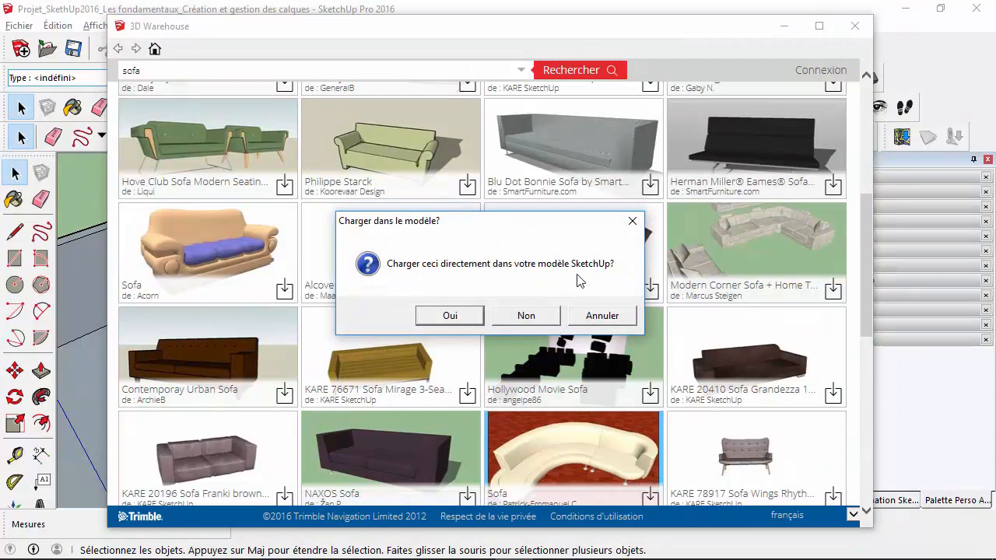
pyautogui.click(457, 317)
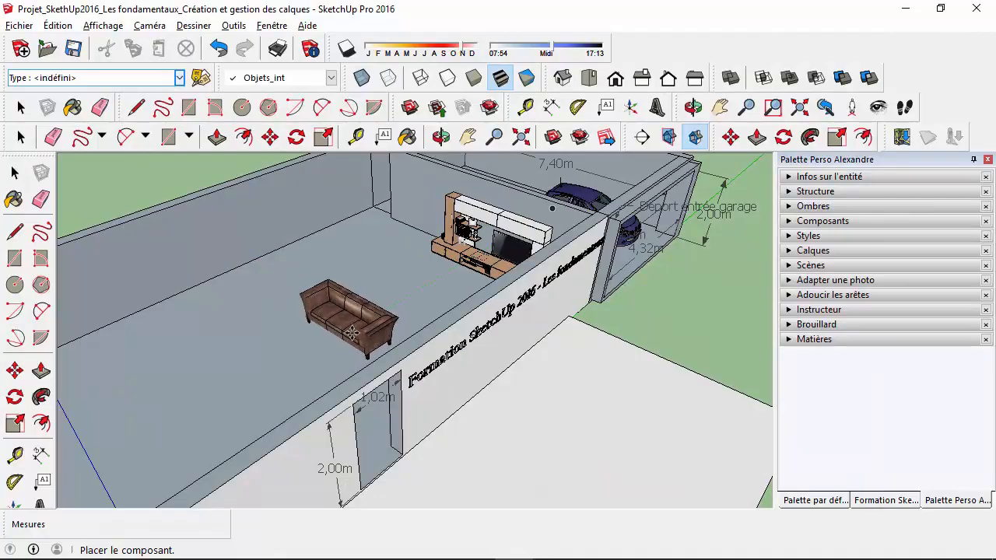
pyautogui.moveTo(346, 319); pyautogui.dragTo(443, 292, button='middle')
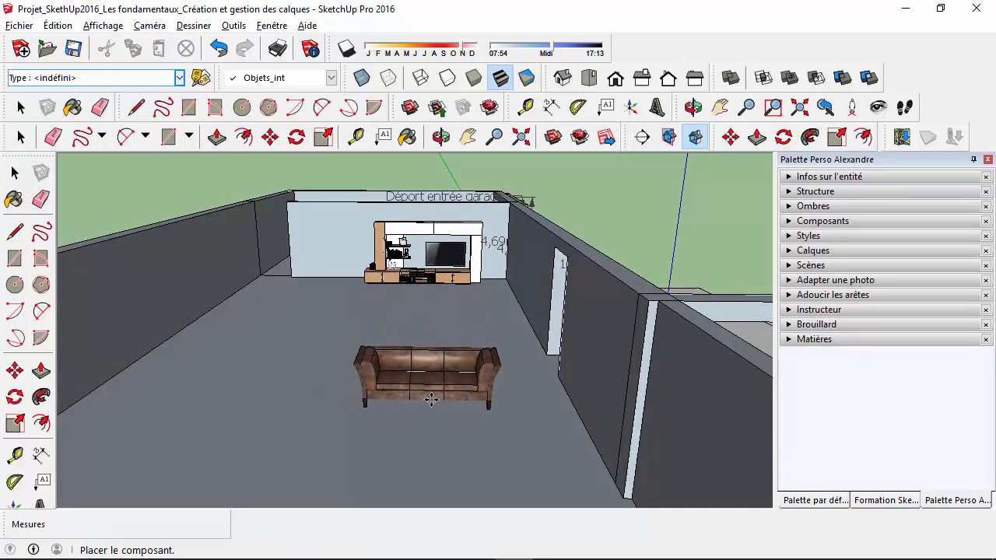
pyautogui.click(431, 399)
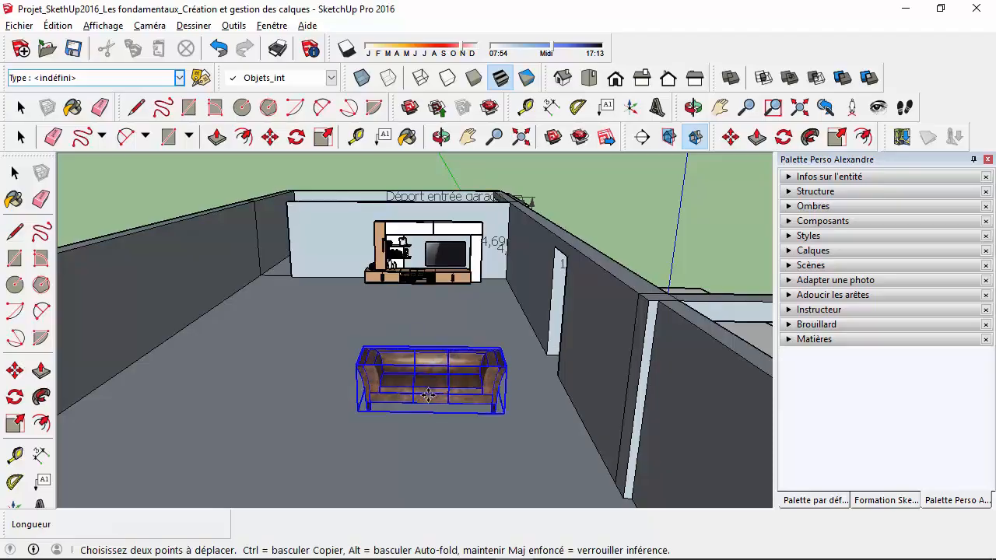
pyautogui.moveTo(431, 398); pyautogui.dragTo(428, 426, button='middle')
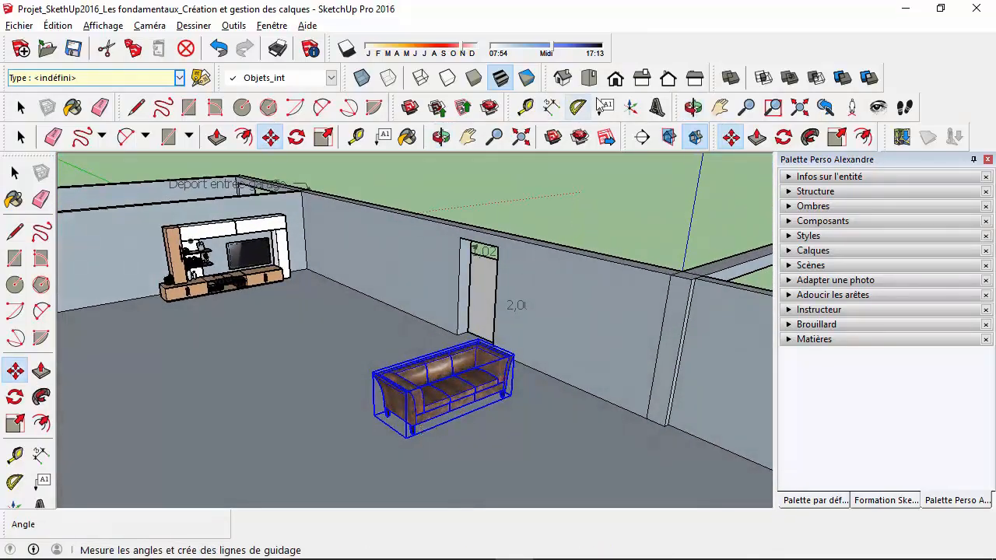
# Rotate the sofa about 180° in the floor plane around its upper corner so it faces the TV unit
pyautogui.click(780, 138)
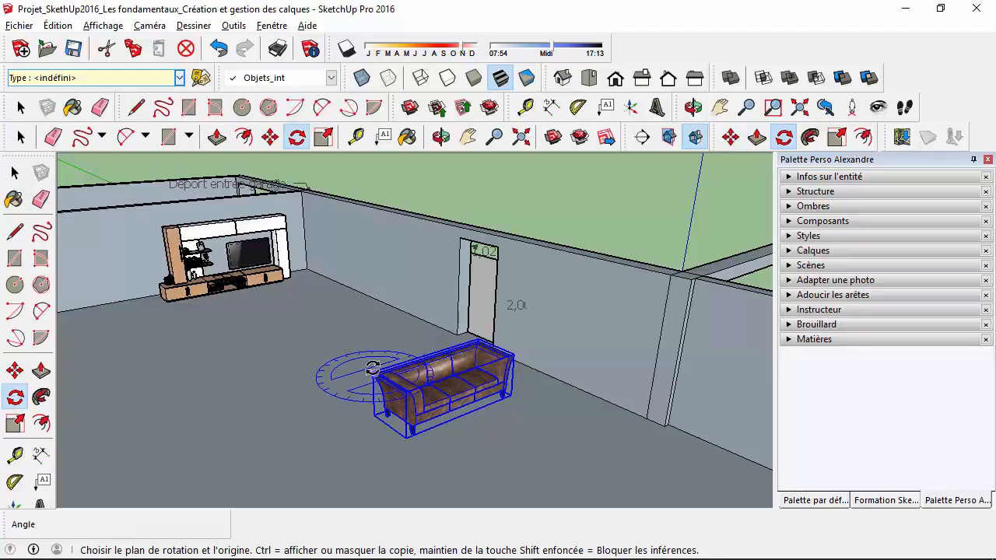
pyautogui.click(375, 374)
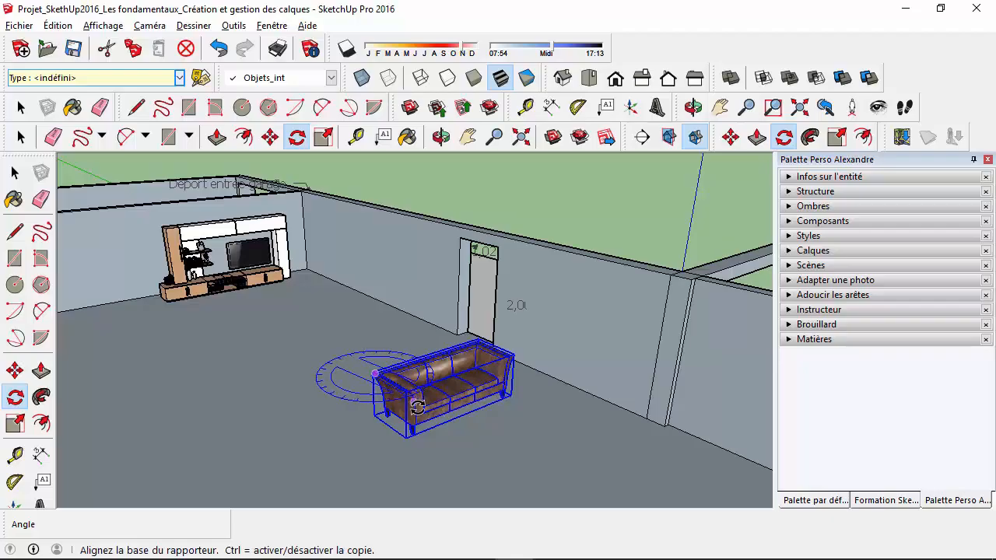
pyautogui.click(459, 447)
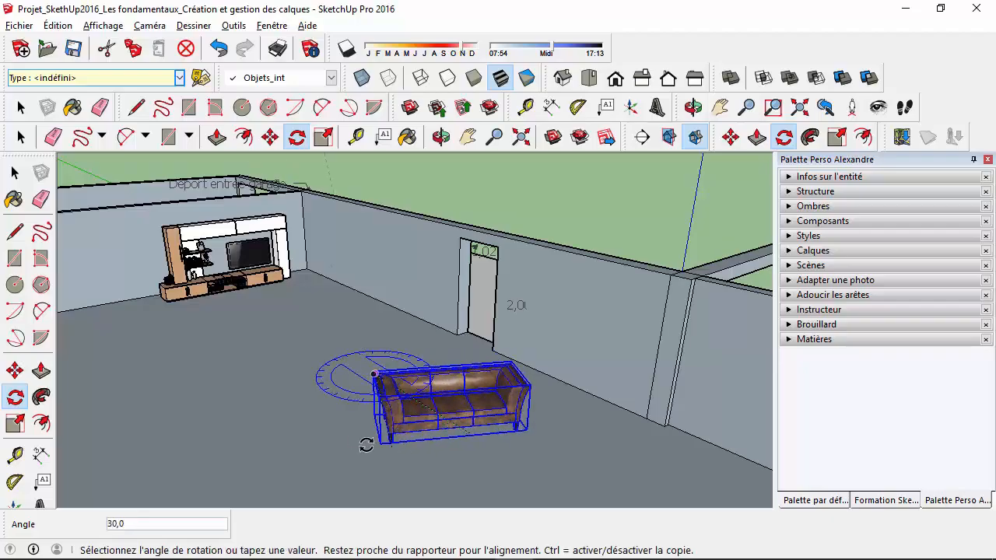
pyautogui.click(315, 336)
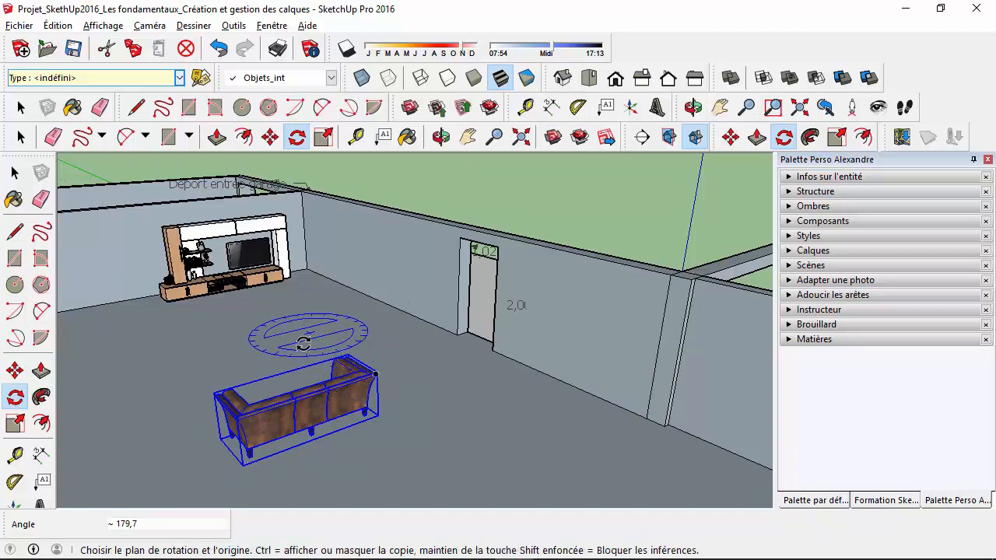
# Move the rotated sofa about 1.56 m across the main room's floor
pyautogui.click(730, 137)
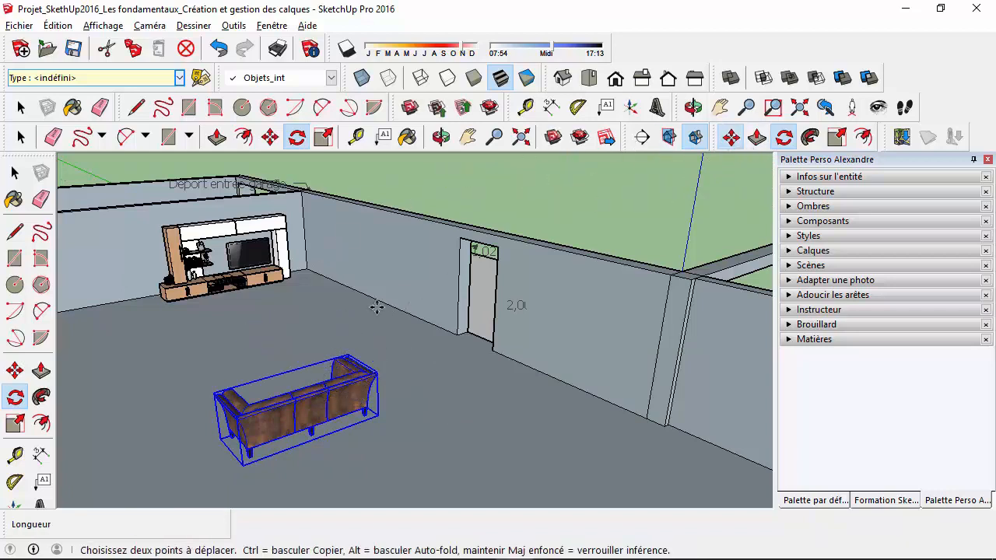
pyautogui.click(279, 375)
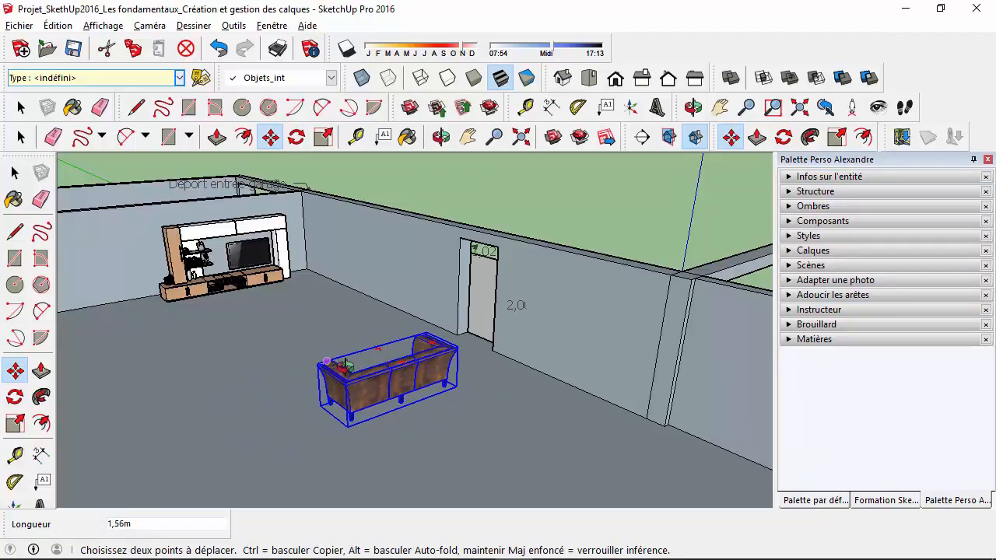
pyautogui.moveTo(336, 366); pyautogui.dragTo(311, 370, button='middle')
pyautogui.moveTo(413, 376); pyautogui.dragTo(481, 413, button='middle')
# Move the sofa about 4.06 m along the green axis toward the TV unit and adjust its position by about 0.35 m
pyautogui.press('q')
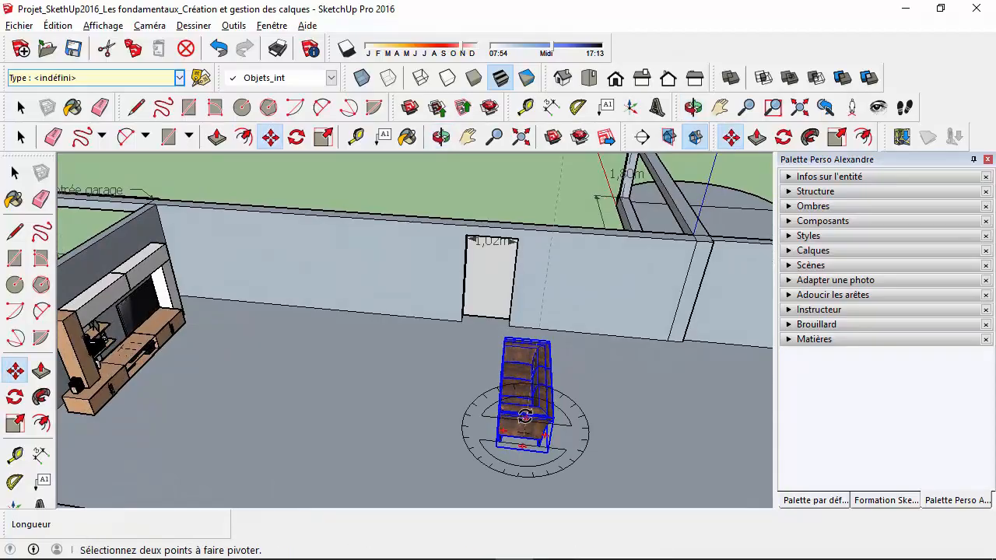
pyautogui.press('m')
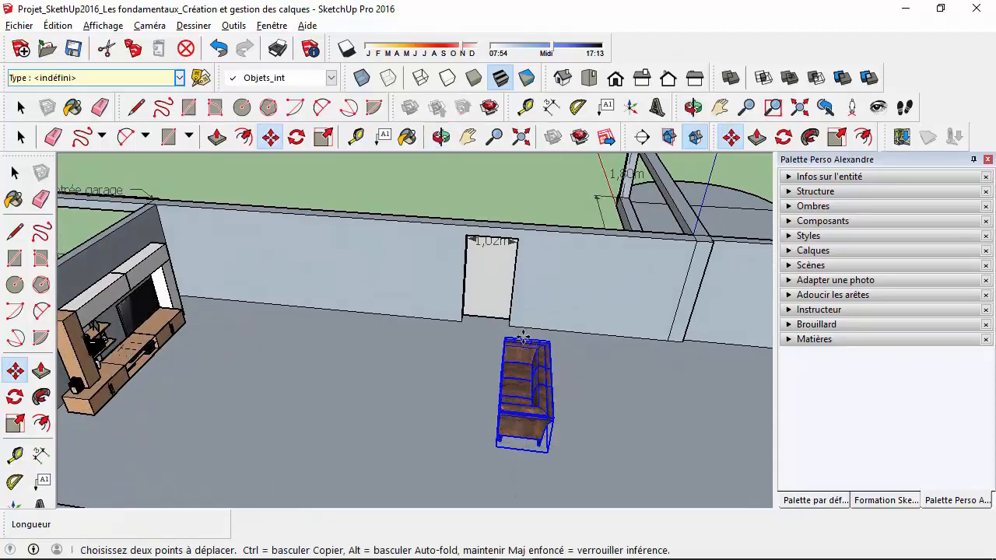
pyautogui.click(528, 338)
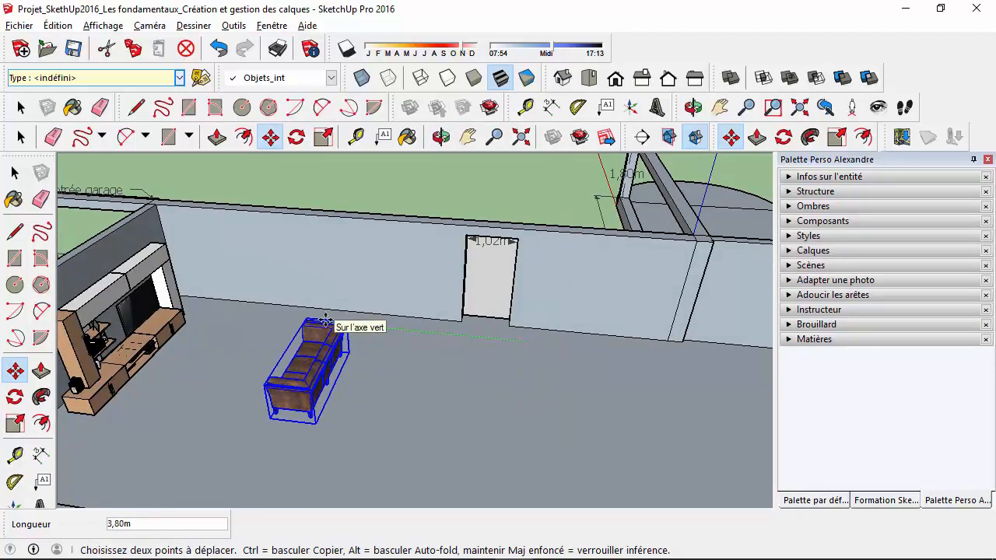
pyautogui.click(312, 322)
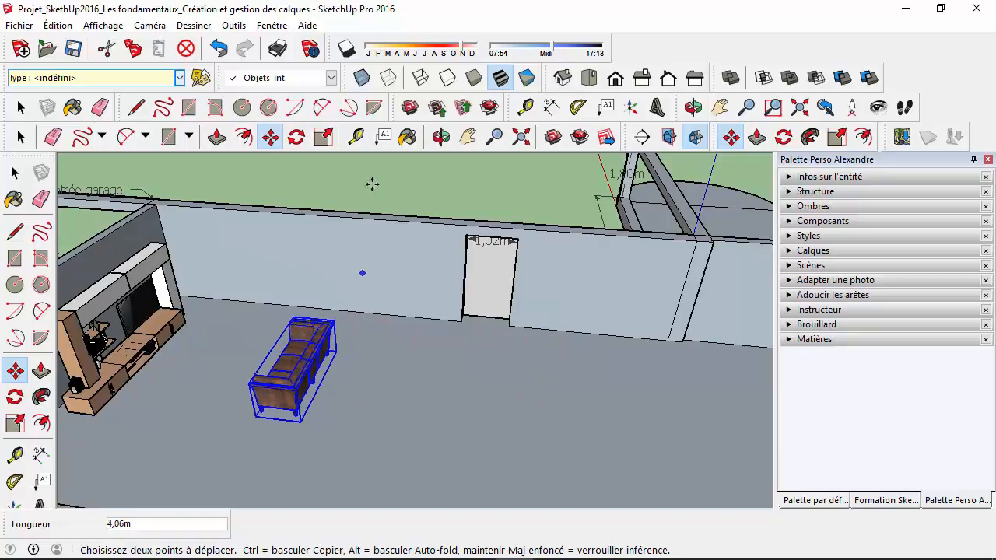
pyautogui.moveTo(190, 333); pyautogui.dragTo(257, 333, button='middle')
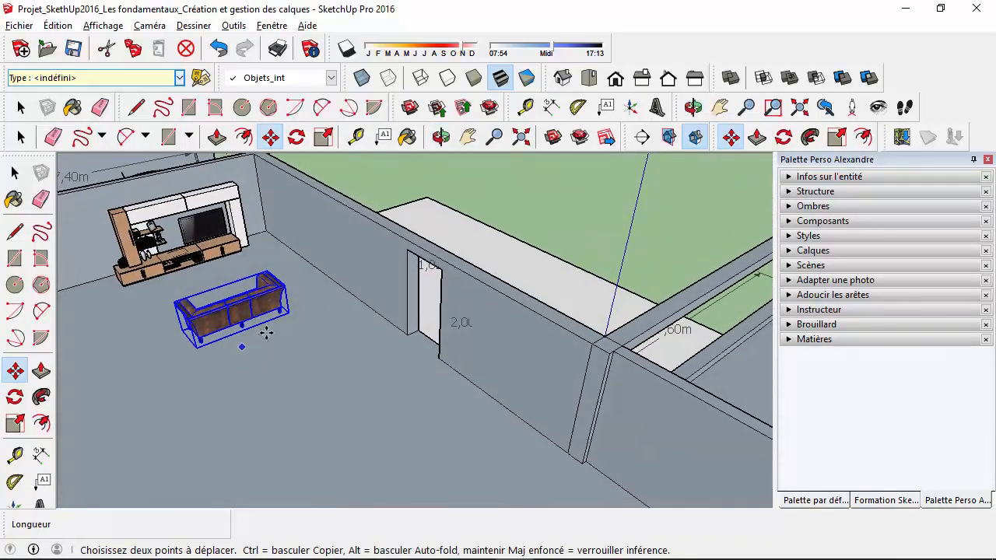
pyautogui.click(214, 287)
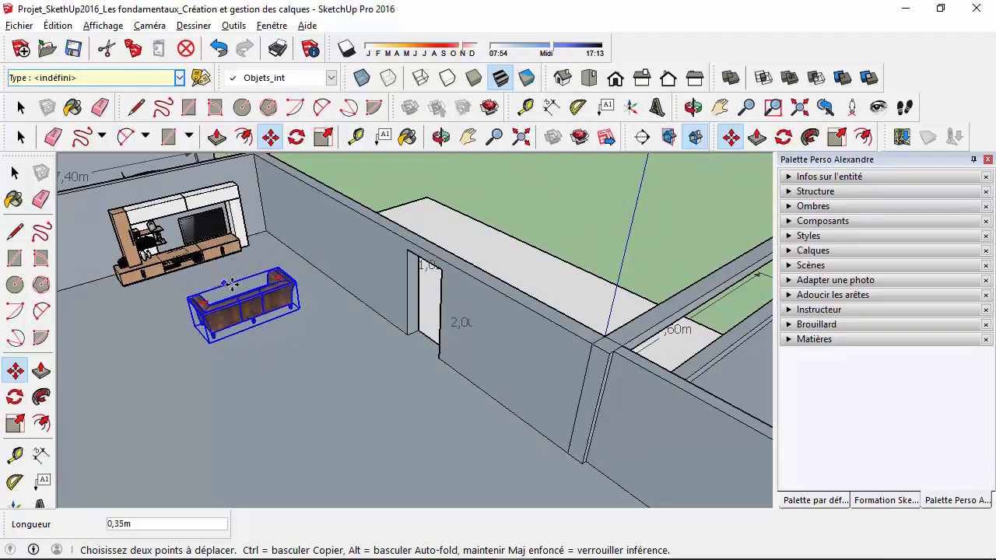
pyautogui.moveTo(226, 291); pyautogui.dragTo(327, 342, button='middle')
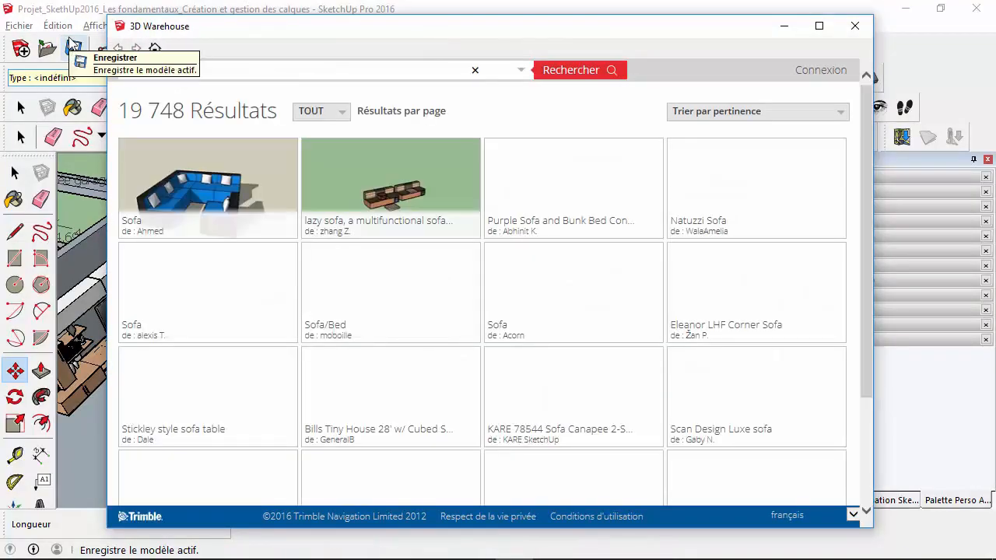
# Search the 3D Warehouse for "fauteuil" and look through the armchair models
pyautogui.write('fauteuil')
pyautogui.click(585, 69)
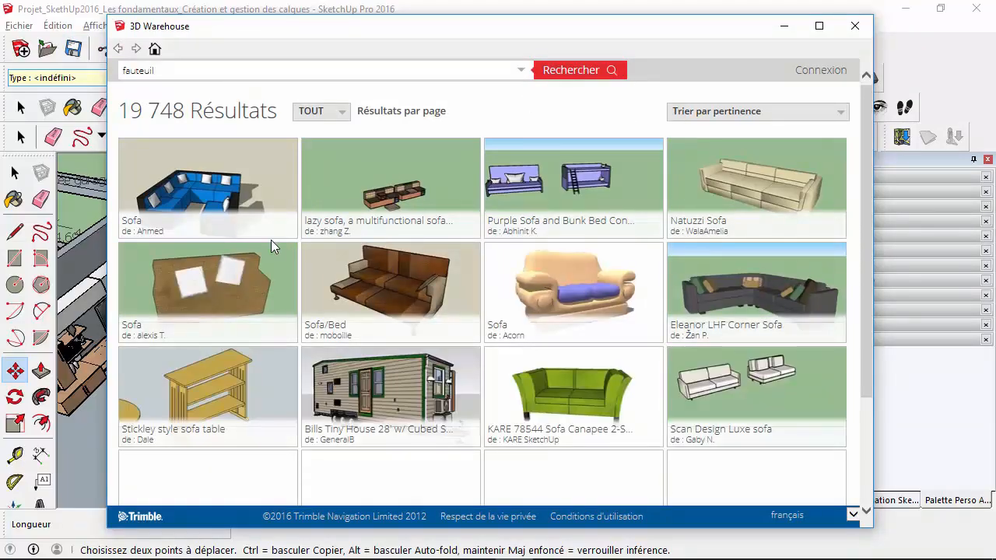
pyautogui.click(317, 271)
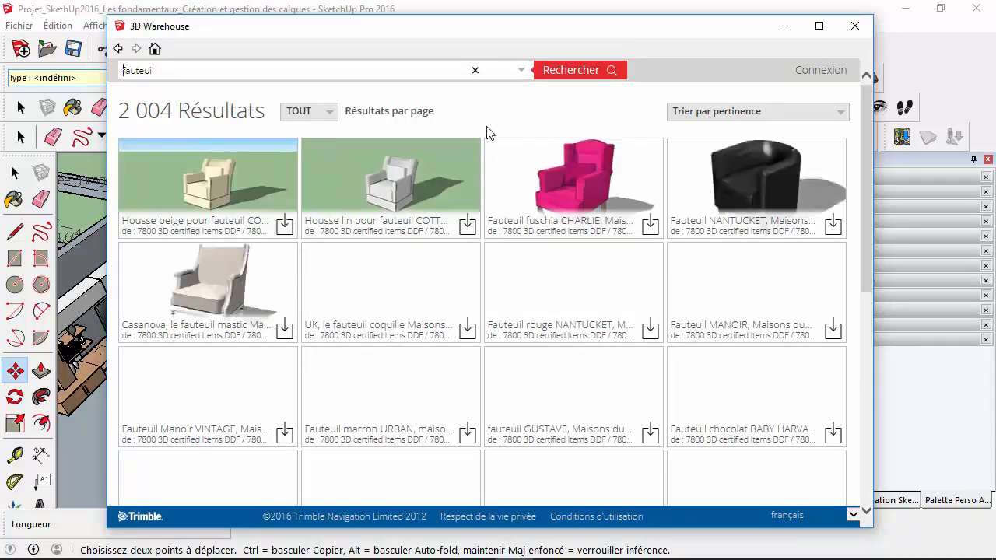
pyautogui.scroll(-1, 480, 223)
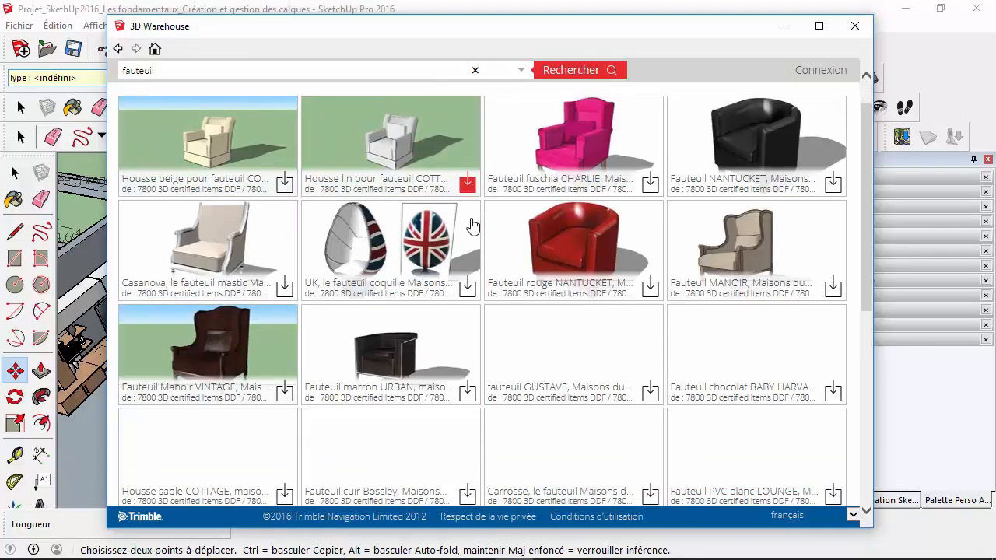
pyautogui.scroll(-3, 481, 223)
pyautogui.scroll(3, 480, 223)
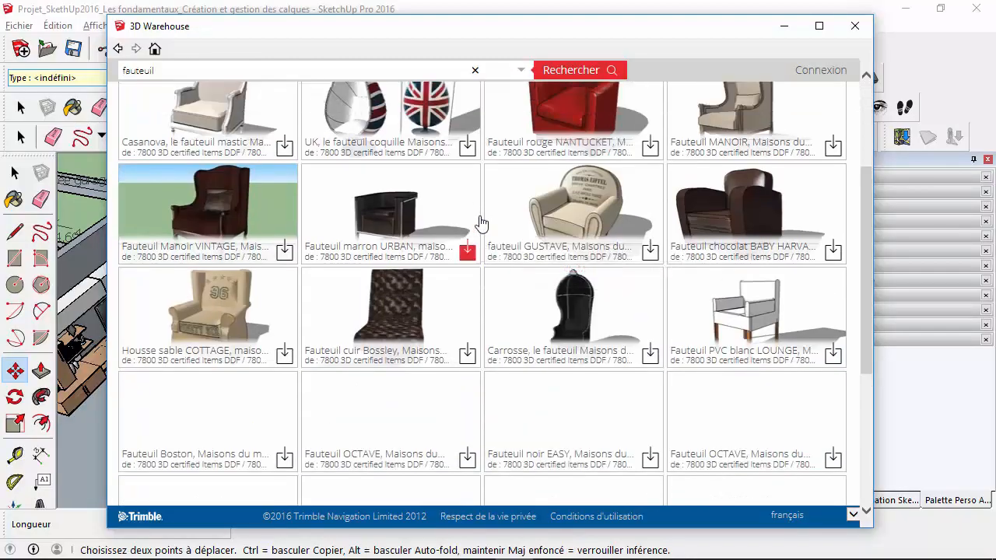
pyautogui.scroll(-1, 480, 223)
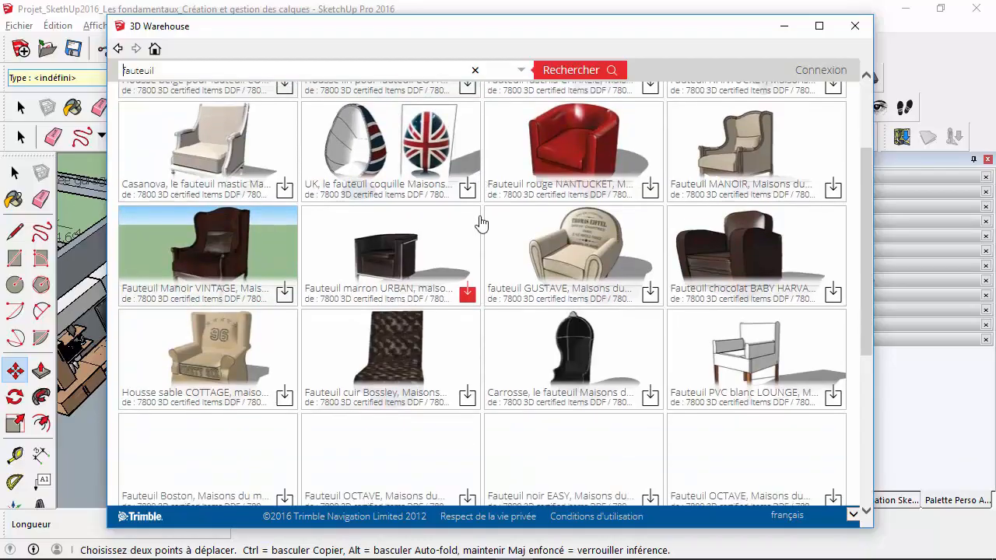
# Load the "Fauteuil cuir Bossley" model directly into the project and place it on the main room's floor beside the sofa
pyautogui.click(467, 398)
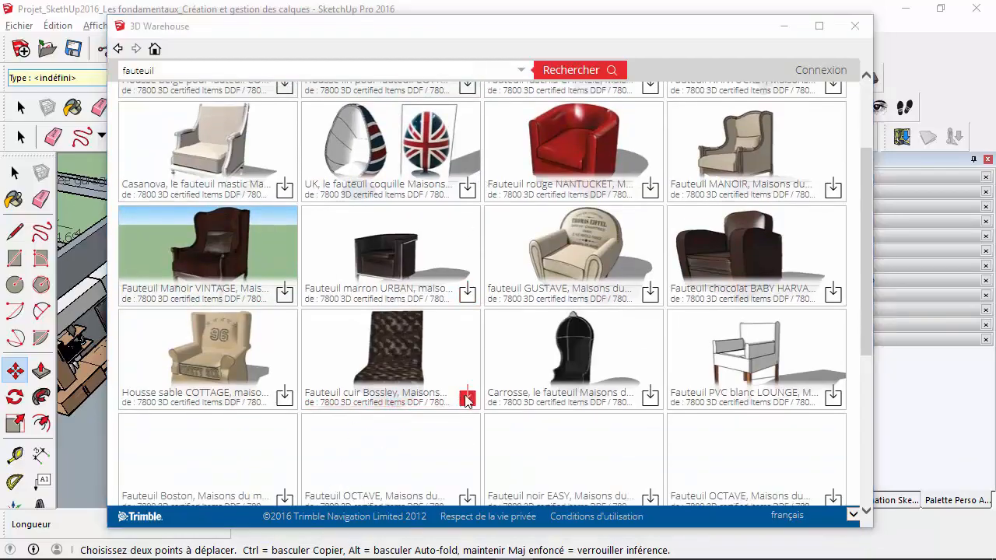
pyautogui.click(452, 314)
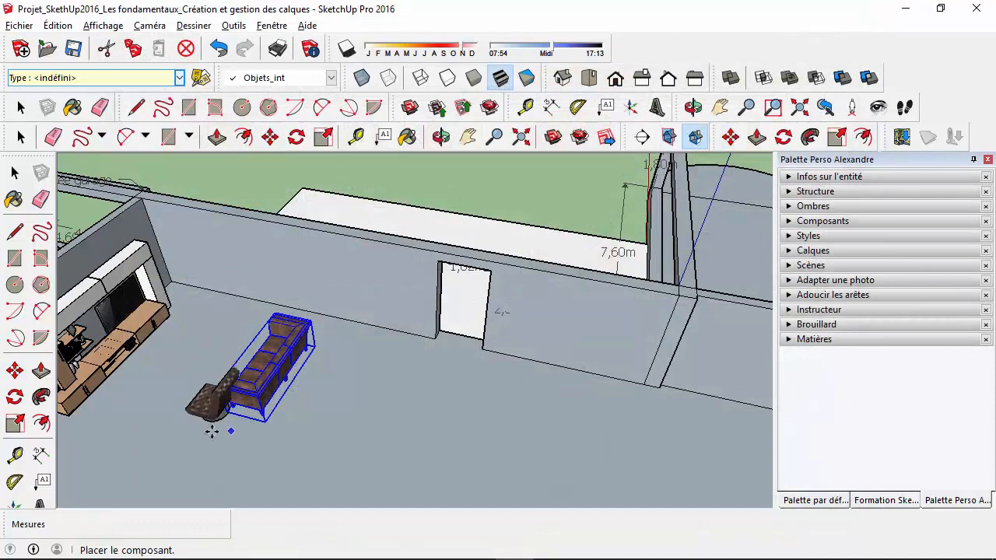
pyautogui.click(166, 451)
pyautogui.moveTo(200, 420); pyautogui.dragTo(427, 337, button='middle')
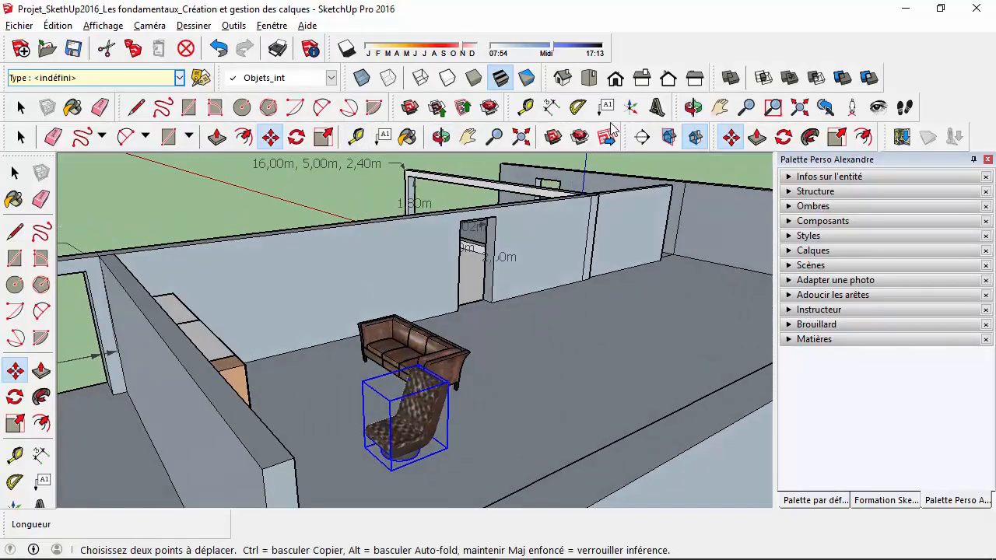
# Rotate the leather armchair 45° in the floor plane around its upper corner so it turns toward the TV unit
pyautogui.moveTo(556, 173); pyautogui.dragTo(498, 202, button='middle')
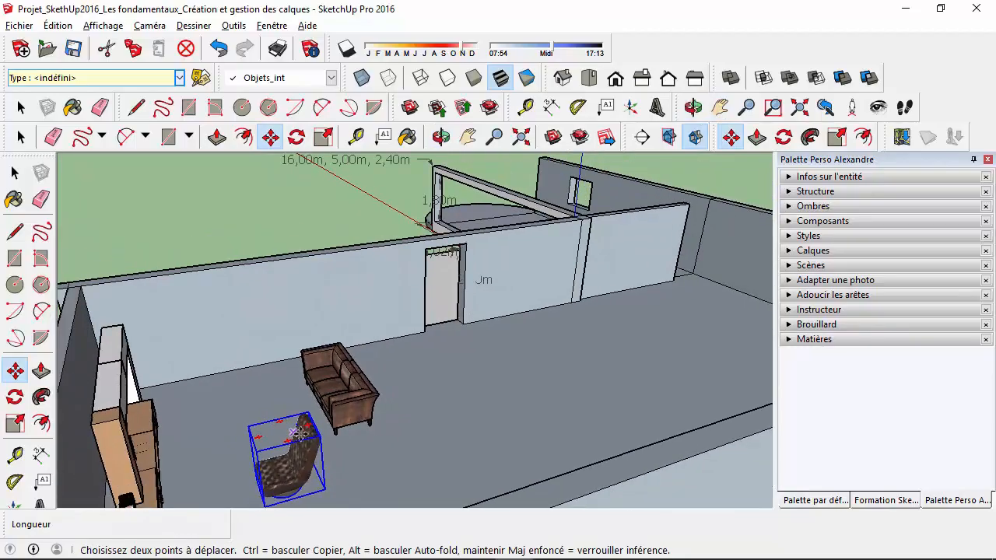
pyautogui.click(720, 109)
pyautogui.moveTo(374, 345); pyautogui.dragTo(397, 326)
pyautogui.moveTo(397, 326); pyautogui.dragTo(485, 302, button='middle')
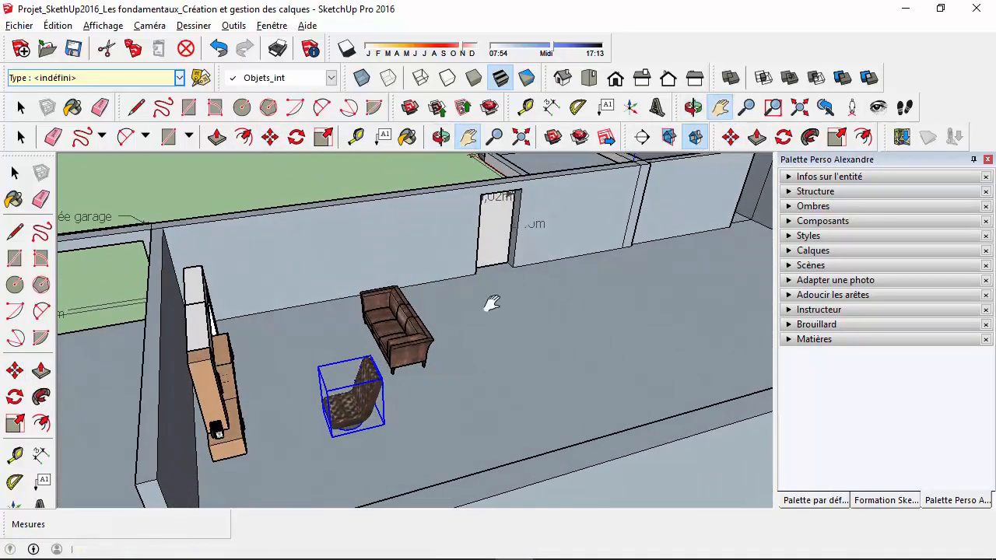
pyautogui.click(784, 137)
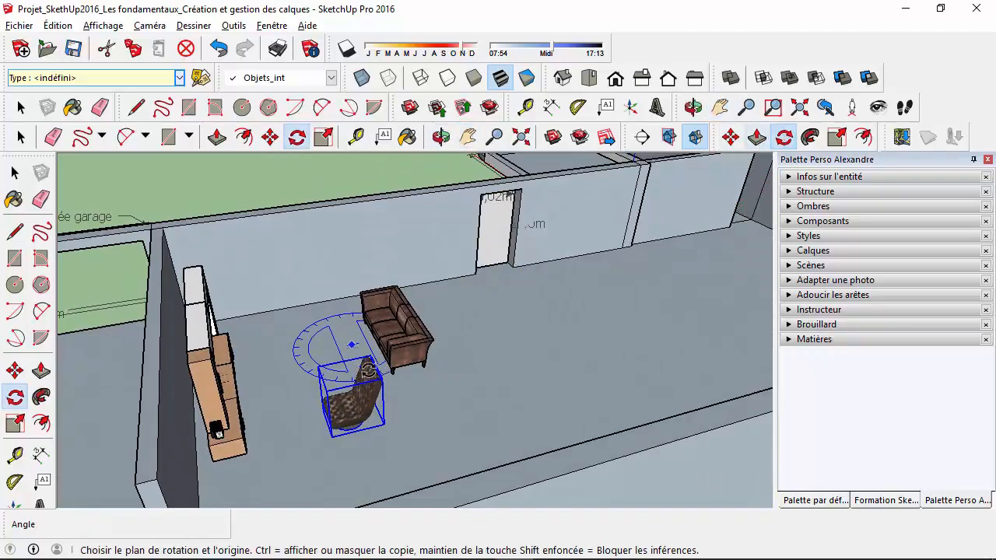
pyautogui.click(322, 365)
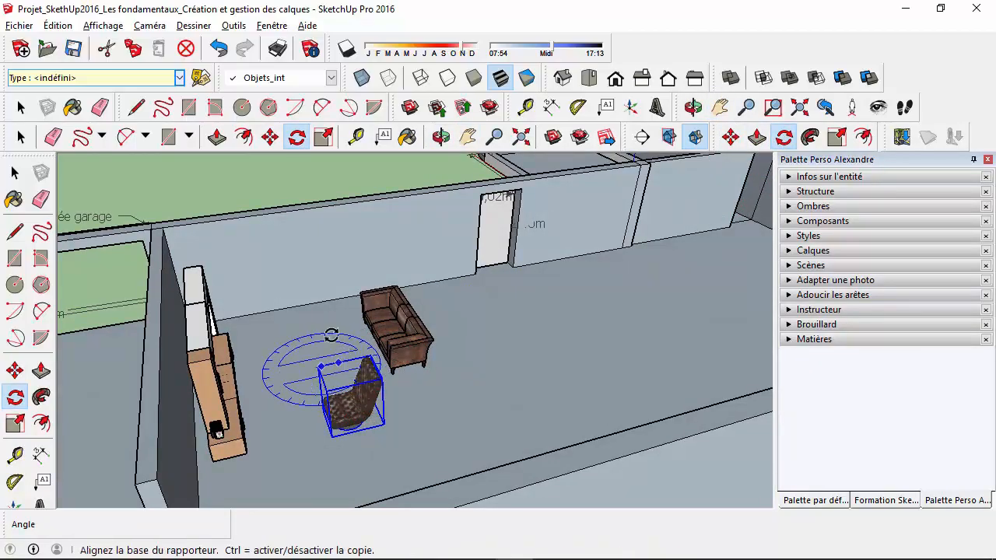
pyautogui.click(299, 306)
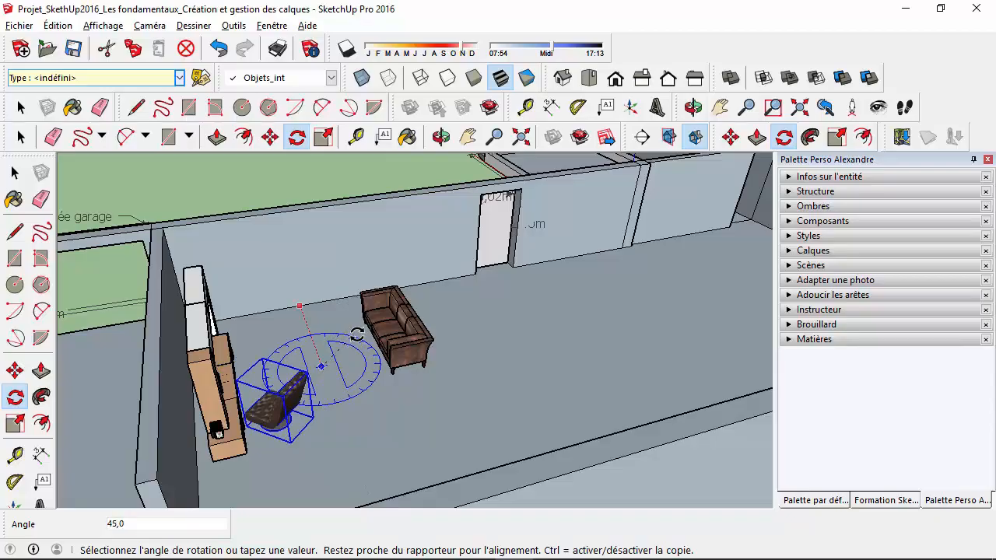
pyautogui.click(357, 335)
# Move the armchair about 0.9 m across the floor, away from the TV unit
pyautogui.press('m')
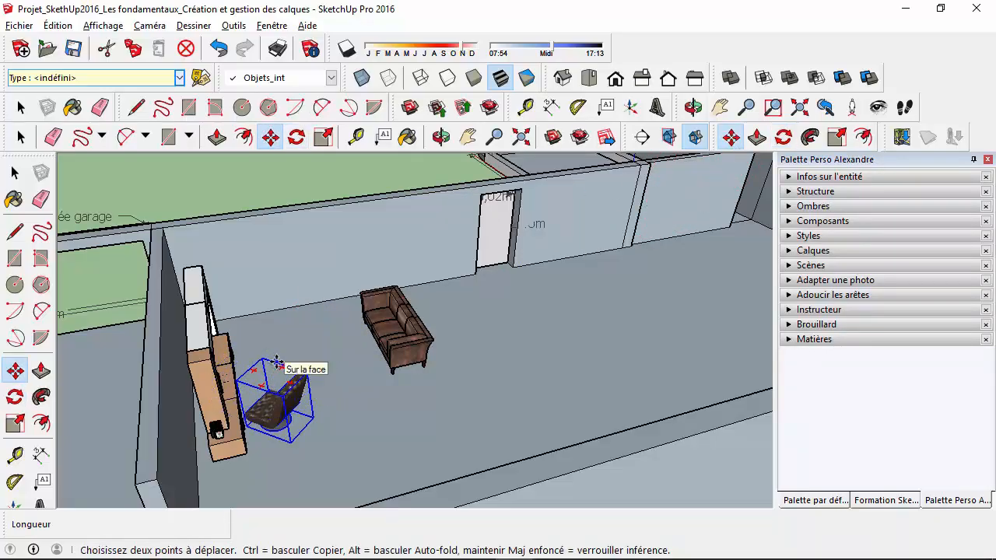
pyautogui.click(280, 364)
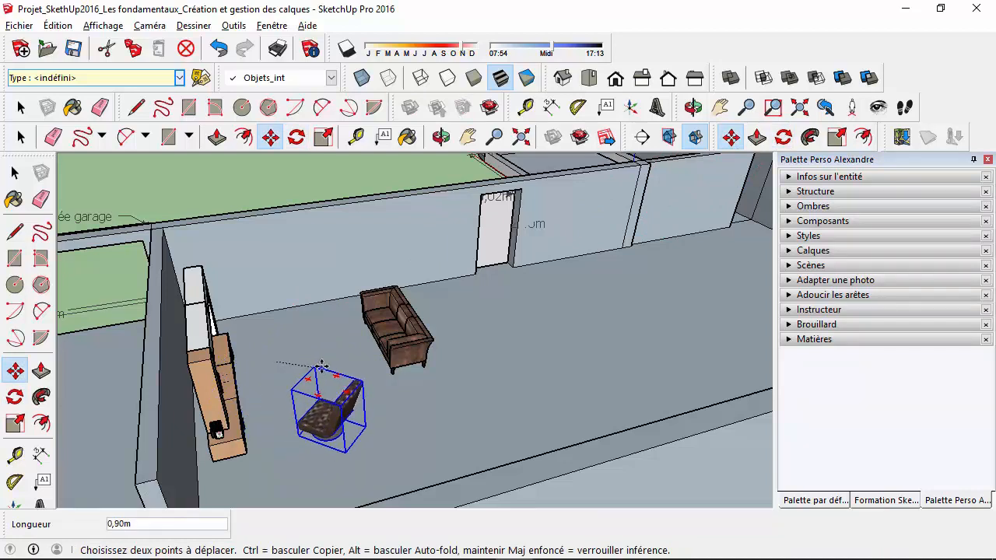
pyautogui.click(327, 361)
pyautogui.click(304, 182)
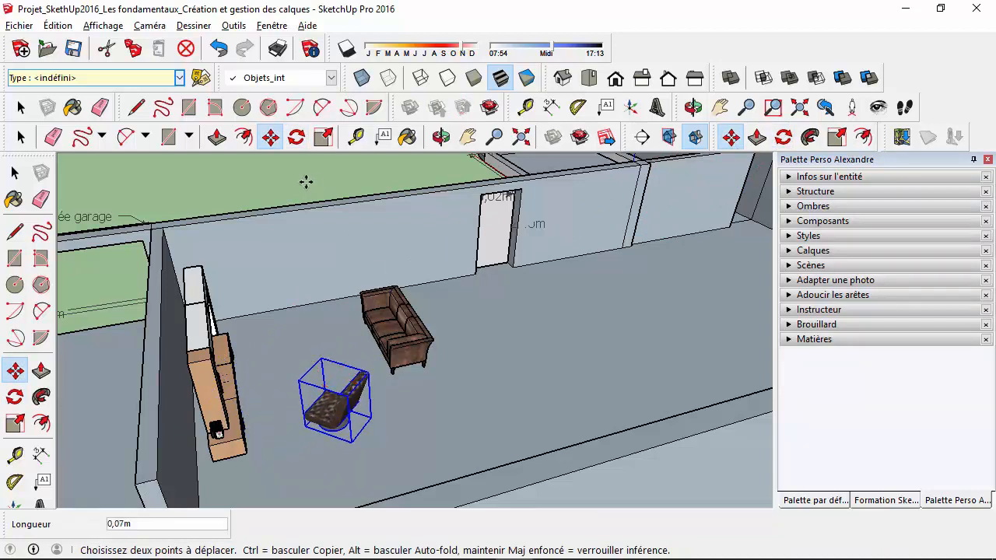
# Deselect the armchair and examine how it and the sofa are arranged in front of the TV unit
pyautogui.click(20, 109)
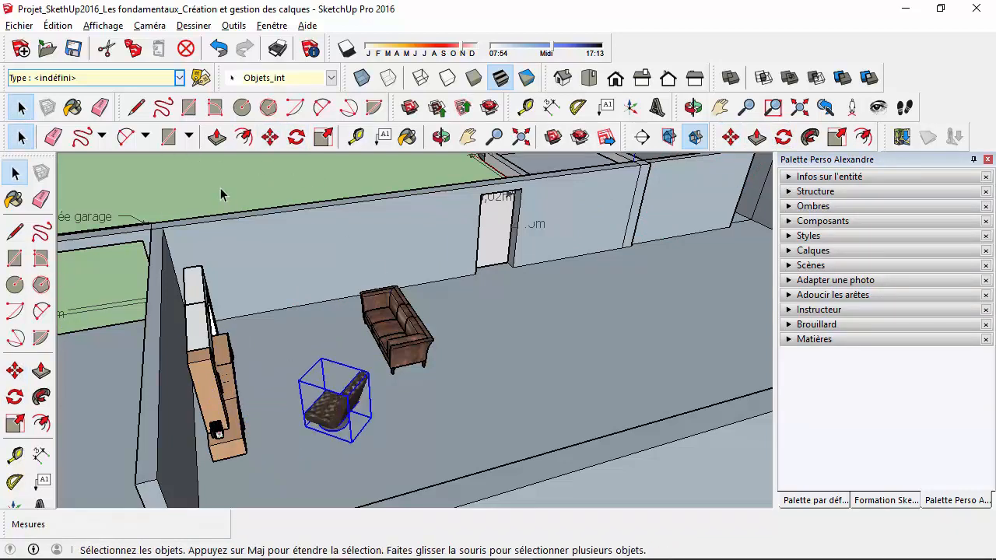
pyautogui.click(489, 371)
pyautogui.moveTo(490, 372); pyautogui.dragTo(311, 396, button='middle')
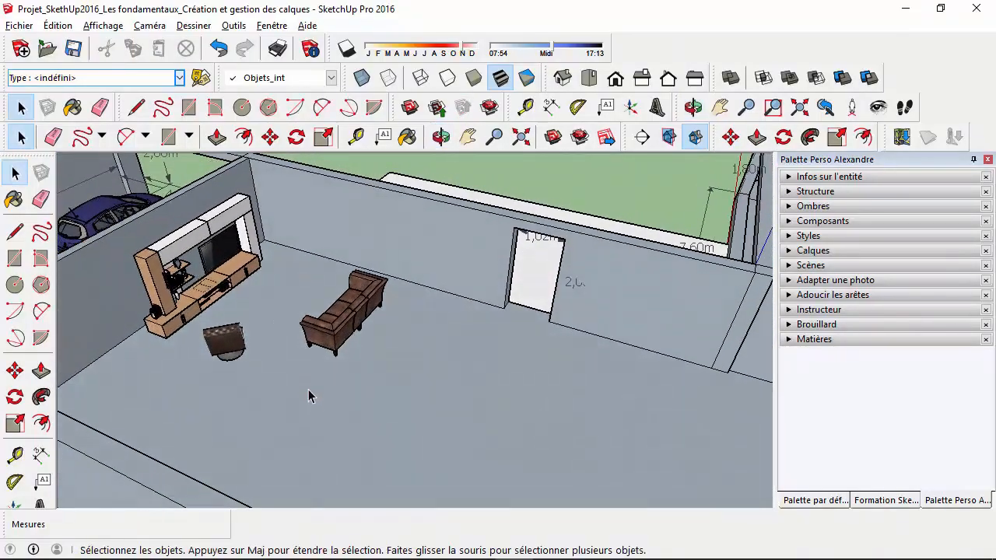
pyautogui.scroll(2, 296, 307)
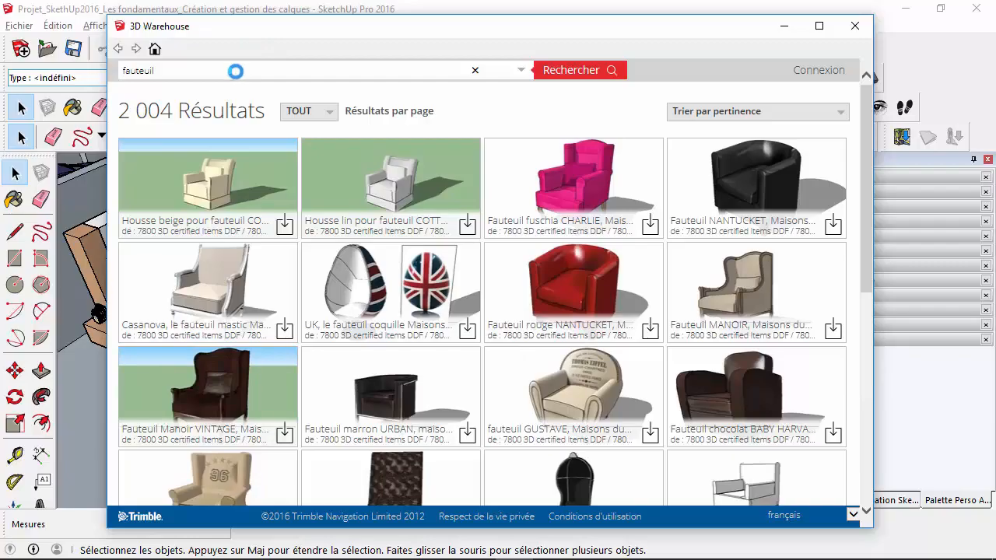
# Search the 3D Warehouse for "table basse" in place of the armchair search
pyautogui.doubleClick(137, 70)
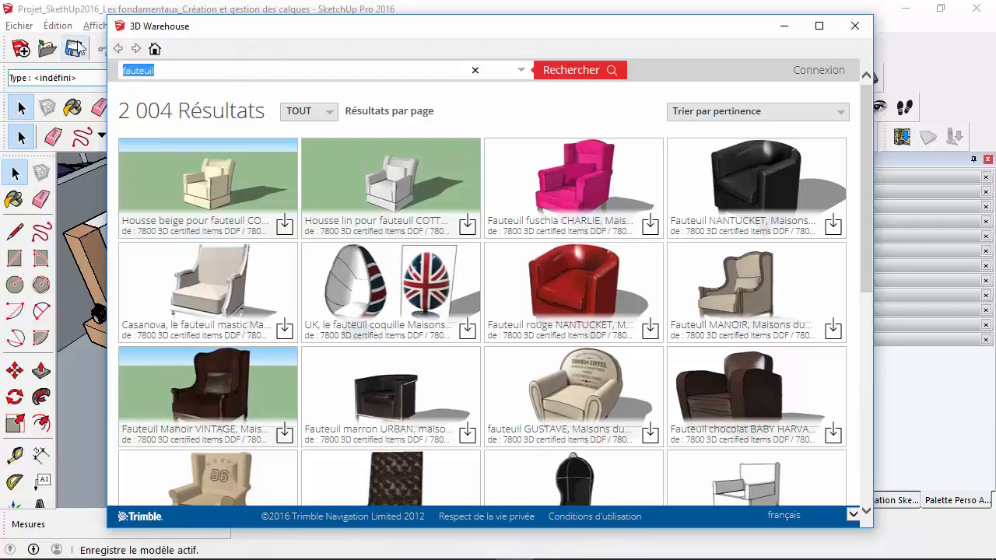
pyautogui.press('BackSpace')
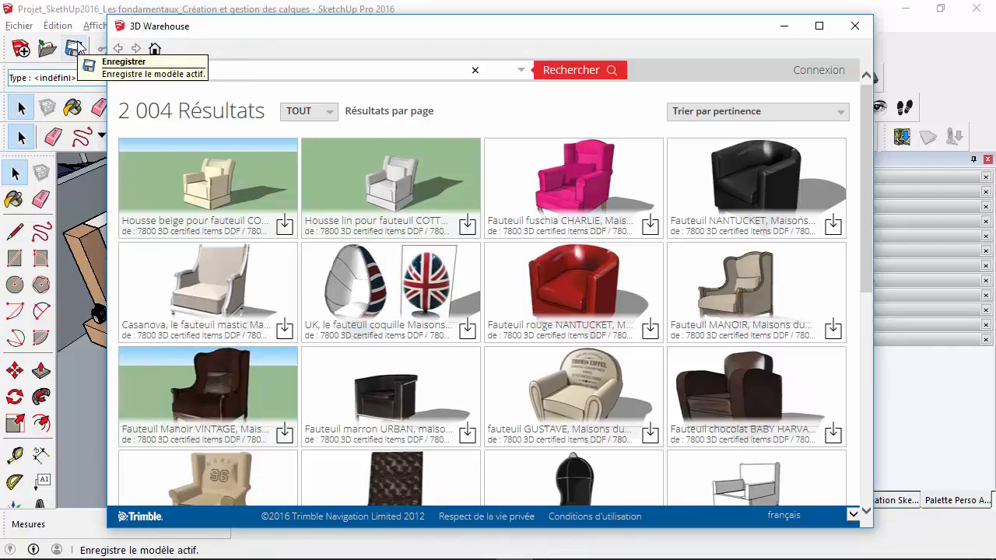
pyautogui.write('table basse')
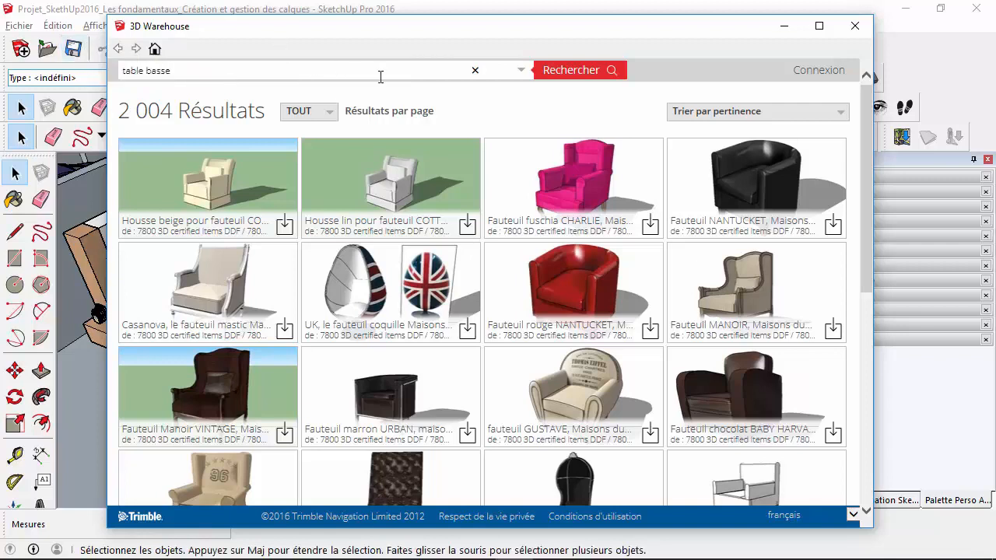
pyautogui.click(590, 74)
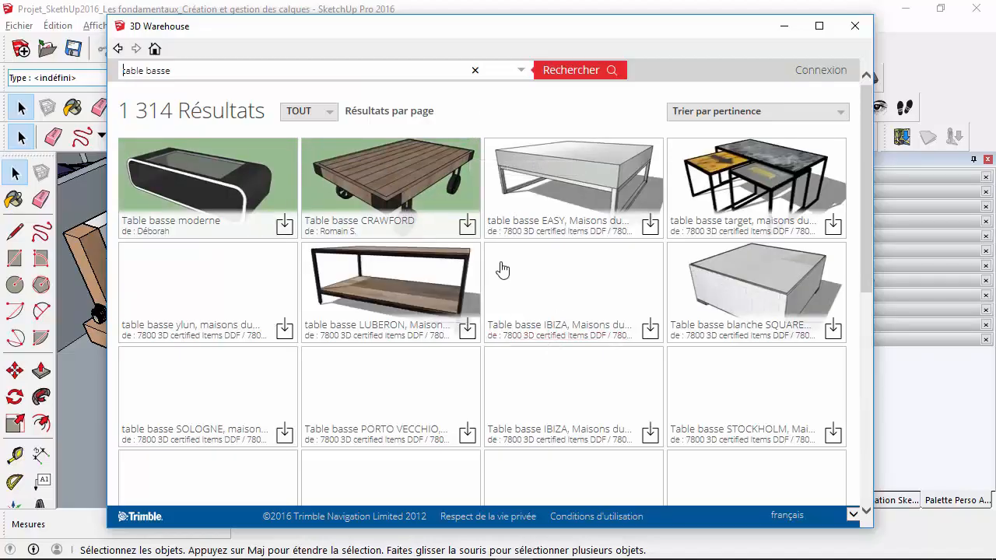
# Load the "table basse ylun" model directly into the project and place it on the main room's floor between the TV unit and the sofa
pyautogui.scroll(-1, 492, 148)
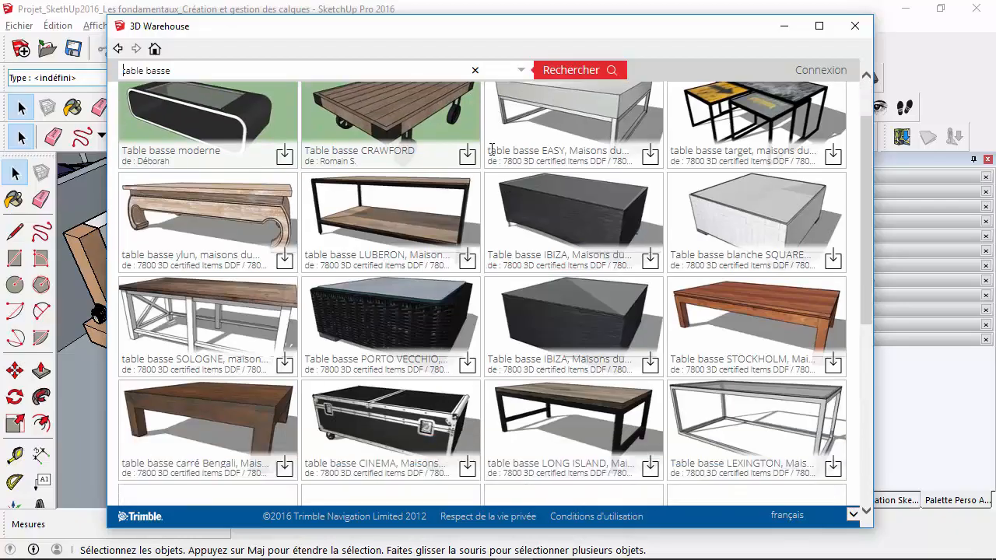
pyautogui.scroll(-4, 492, 148)
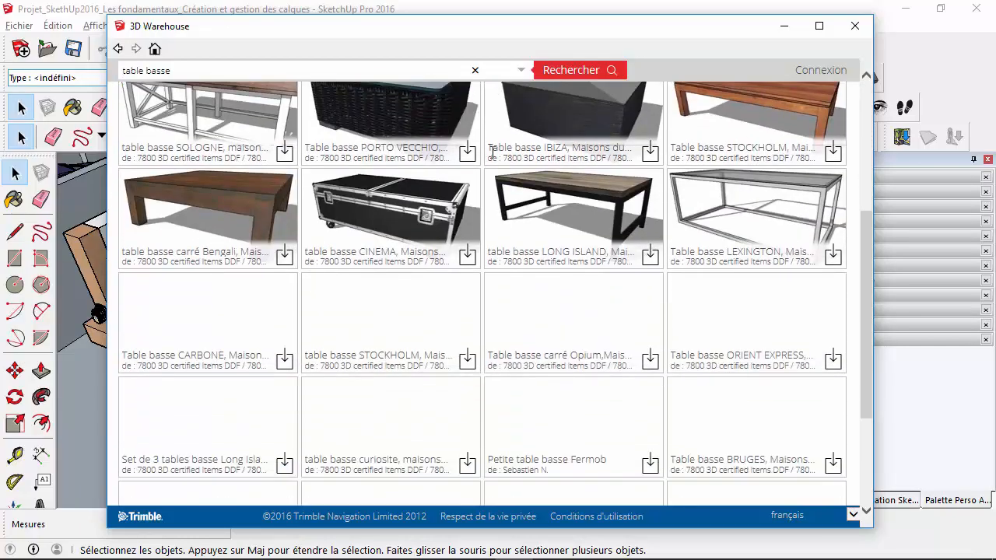
pyautogui.scroll(-1, 490, 161)
pyautogui.scroll(6, 493, 272)
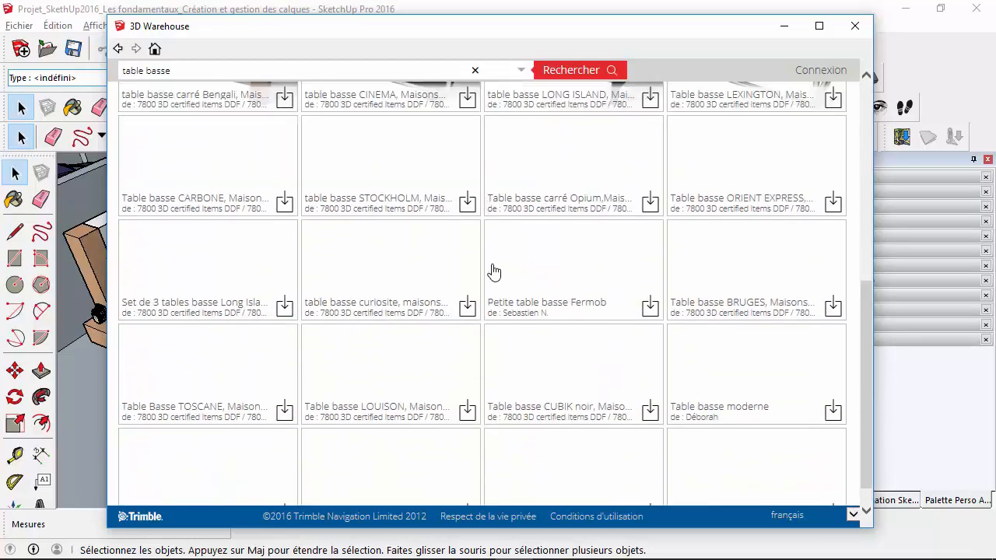
pyautogui.scroll(-1, 496, 277)
pyautogui.scroll(-1, 496, 277)
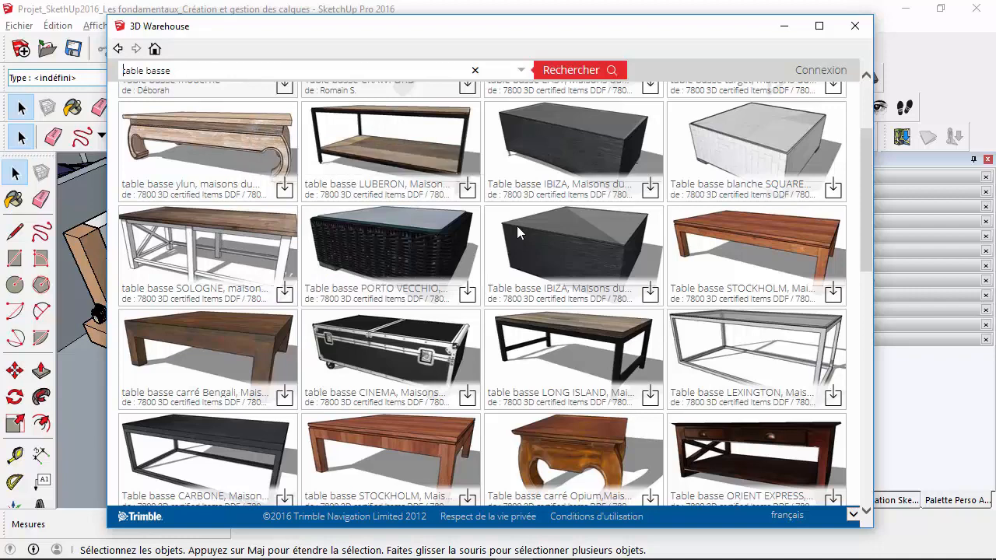
pyautogui.scroll(3, 574, 251)
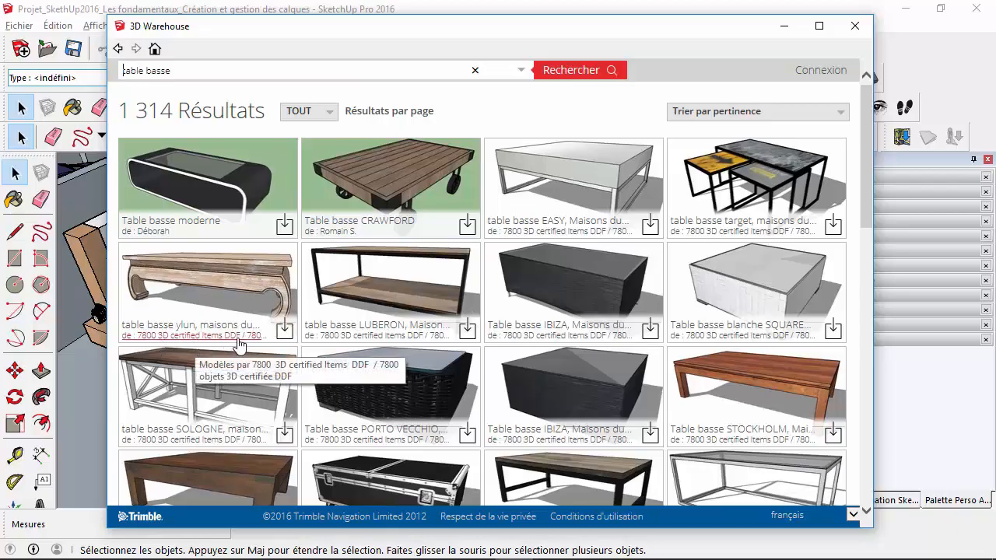
pyautogui.click(284, 331)
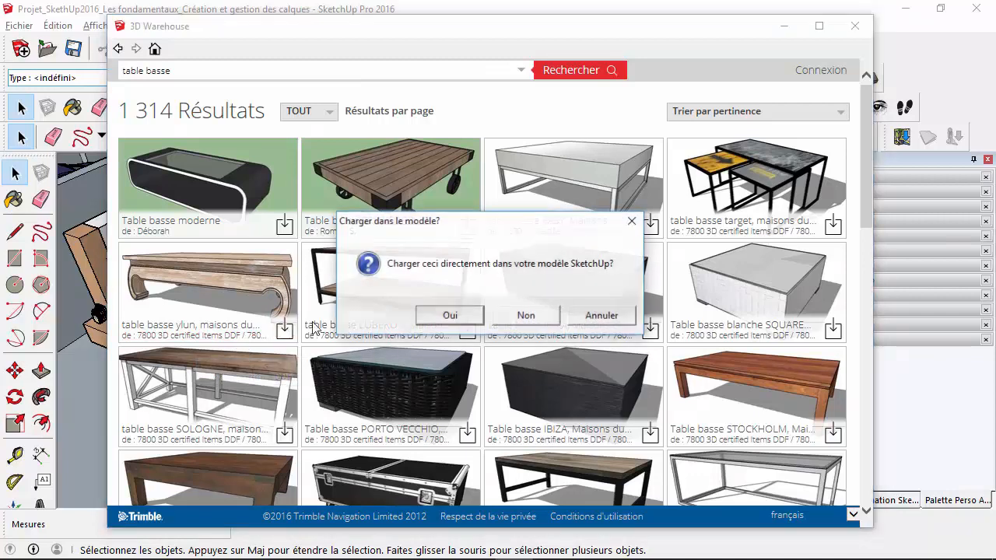
pyautogui.click(436, 315)
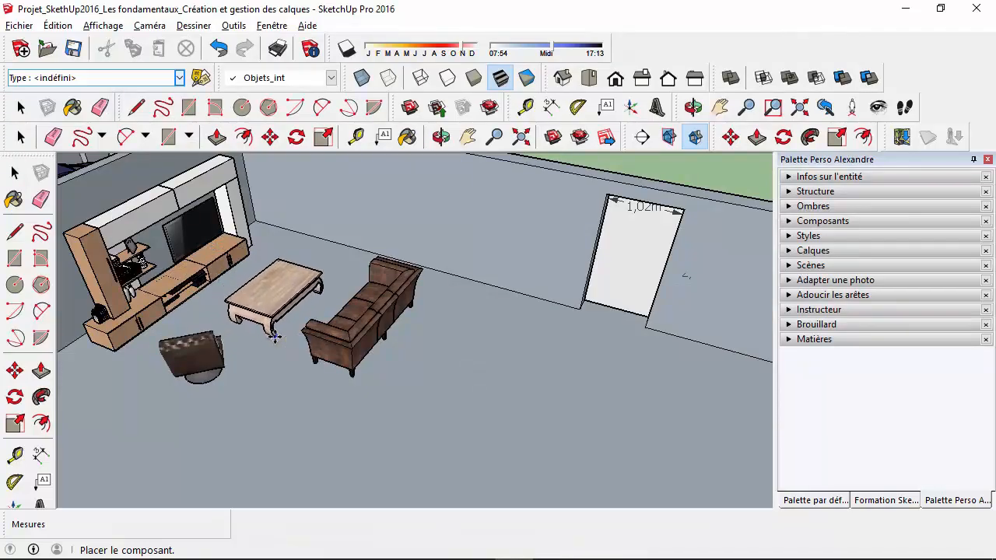
pyautogui.click(278, 336)
pyautogui.moveTo(294, 330); pyautogui.dragTo(302, 311, button='middle')
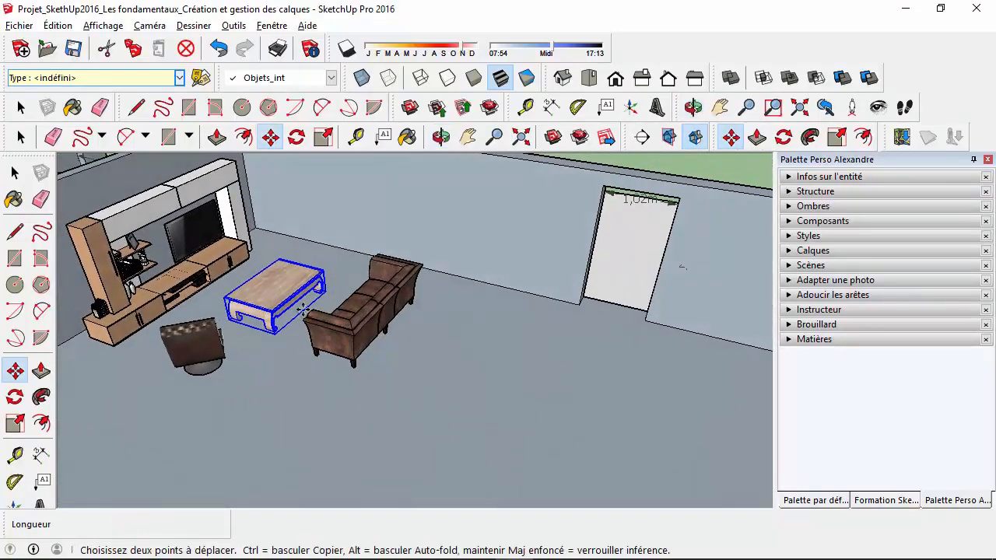
pyautogui.press('space')
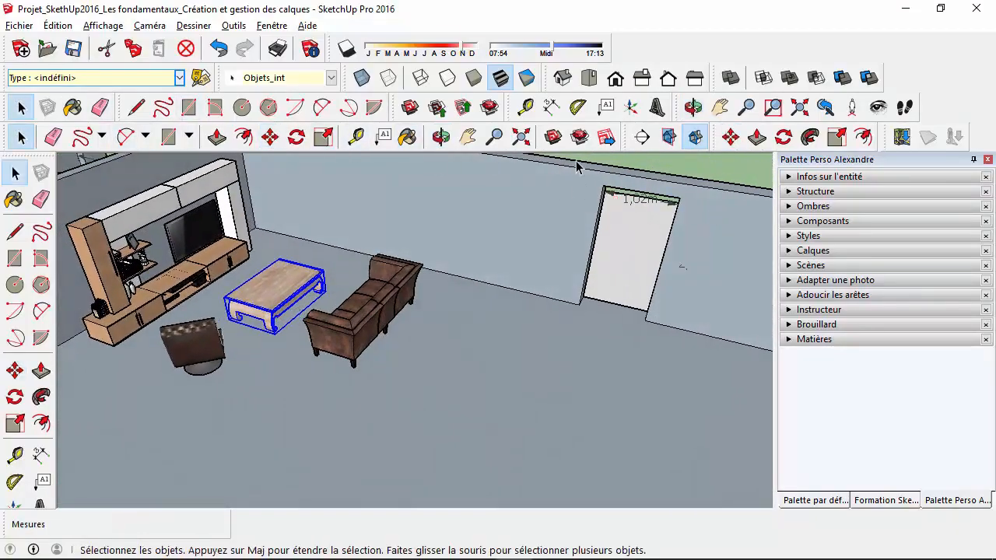
# Deselect the coffee table and examine the furniture arrangement in the main room and its position relative to the garage
pyautogui.hotkey('ctrl', 't')
pyautogui.scroll(2, 346, 257)
pyautogui.moveTo(346, 257); pyautogui.dragTo(167, 297, button='middle')
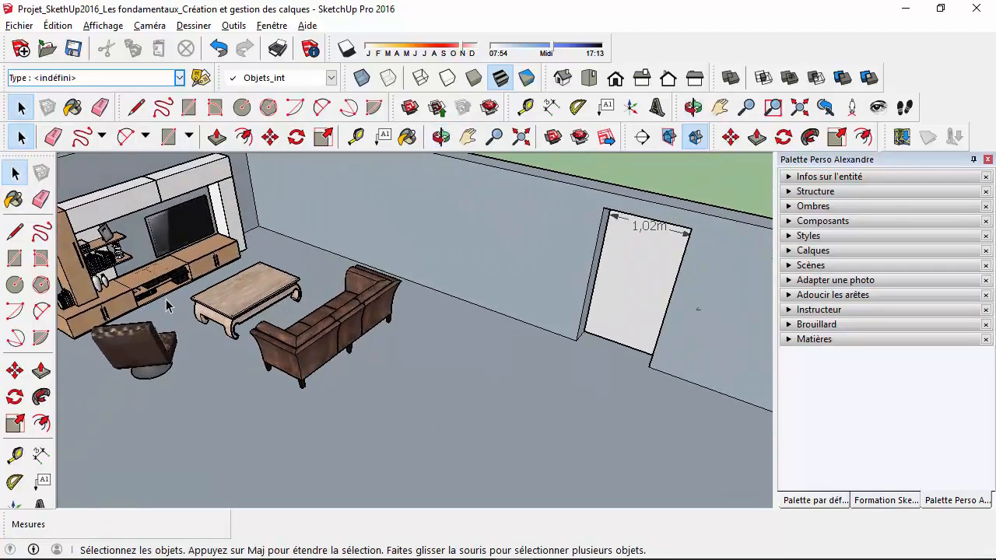
pyautogui.click(732, 139)
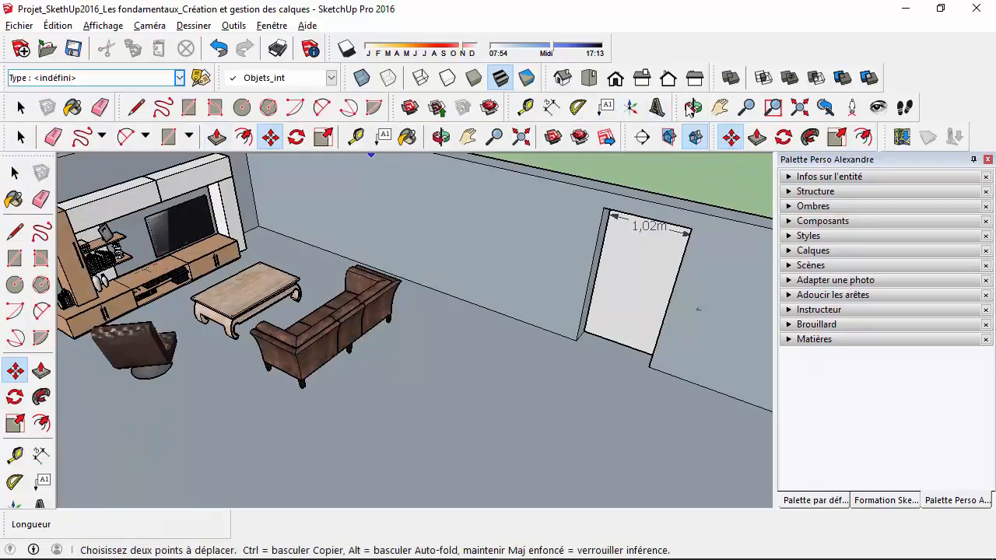
pyautogui.click(720, 106)
pyautogui.moveTo(432, 247); pyautogui.dragTo(592, 266)
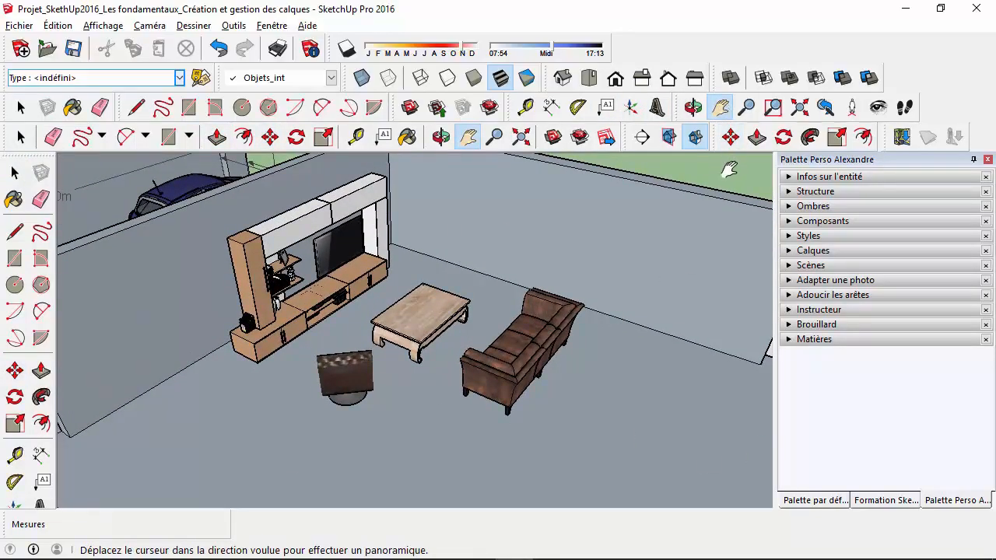
pyautogui.press('m')
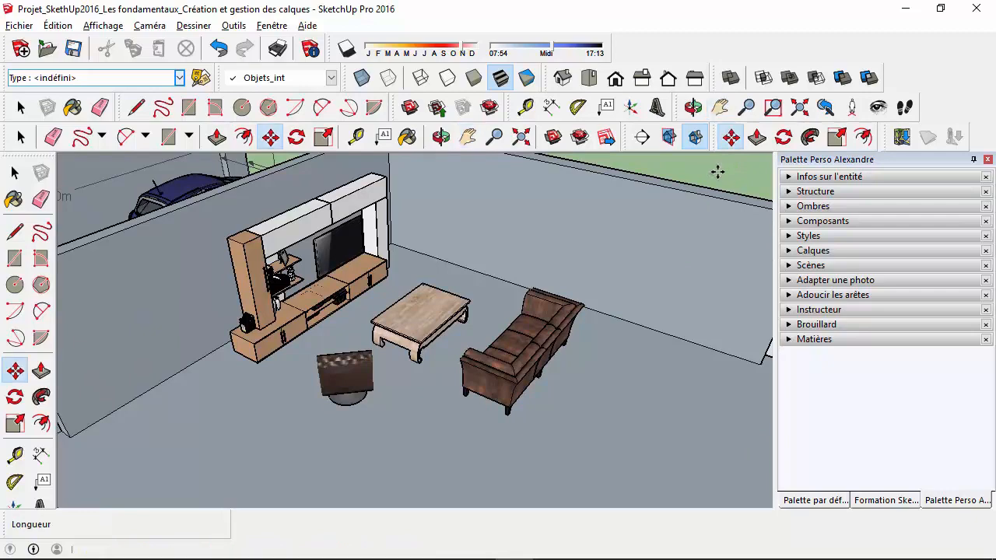
pyautogui.scroll(-5, 362, 311)
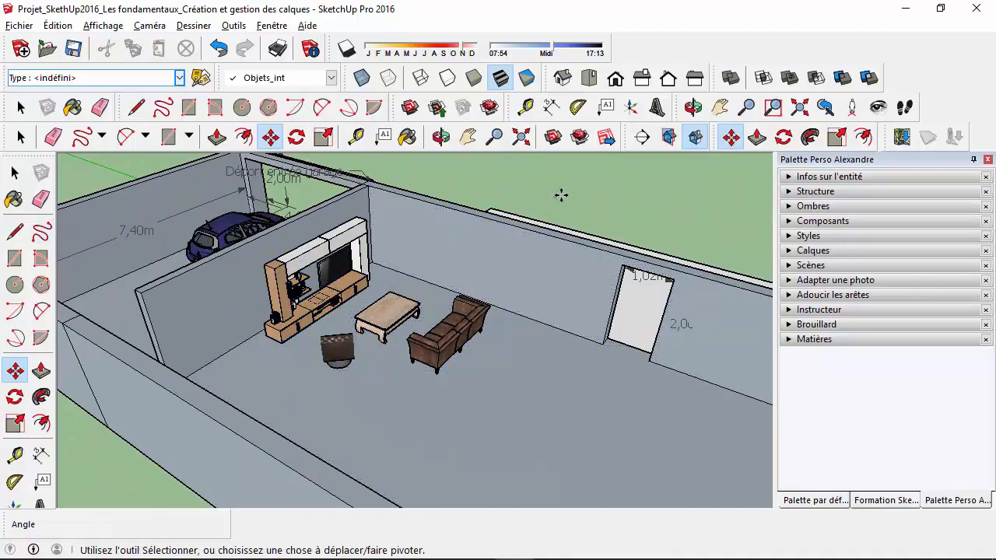
# Save the project as "Projet_SkethUp2016_Les fondamentaux_3D Warehouse", postponing the correction of minor model errors
pyautogui.click(19, 28)
pyautogui.click(63, 100)
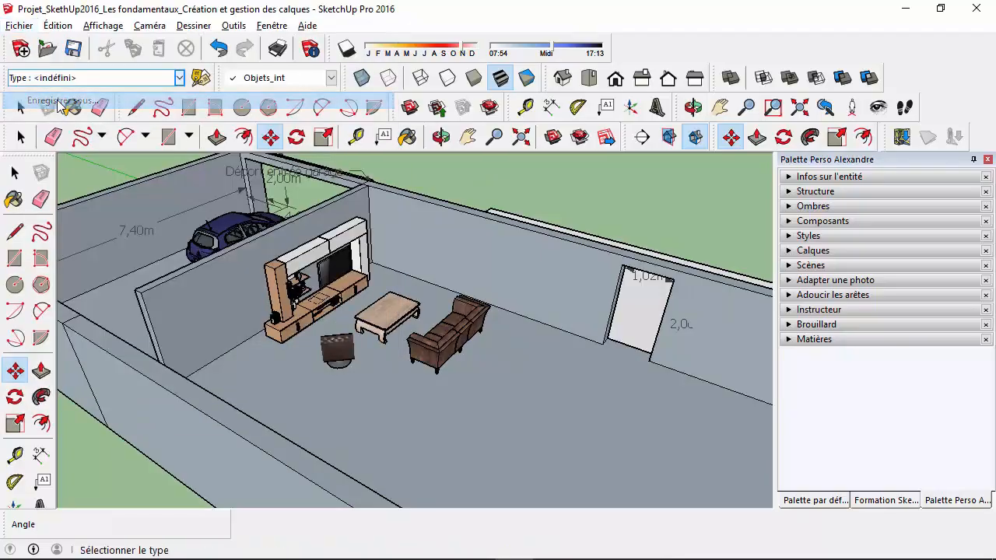
pyautogui.moveTo(652, 375); pyautogui.dragTo(520, 374)
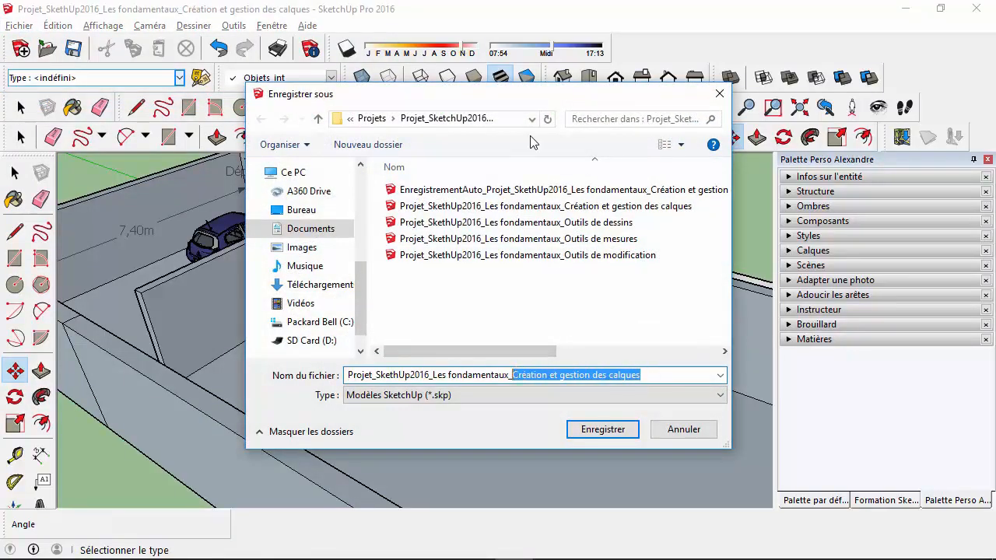
pyautogui.write('3D Warehous')
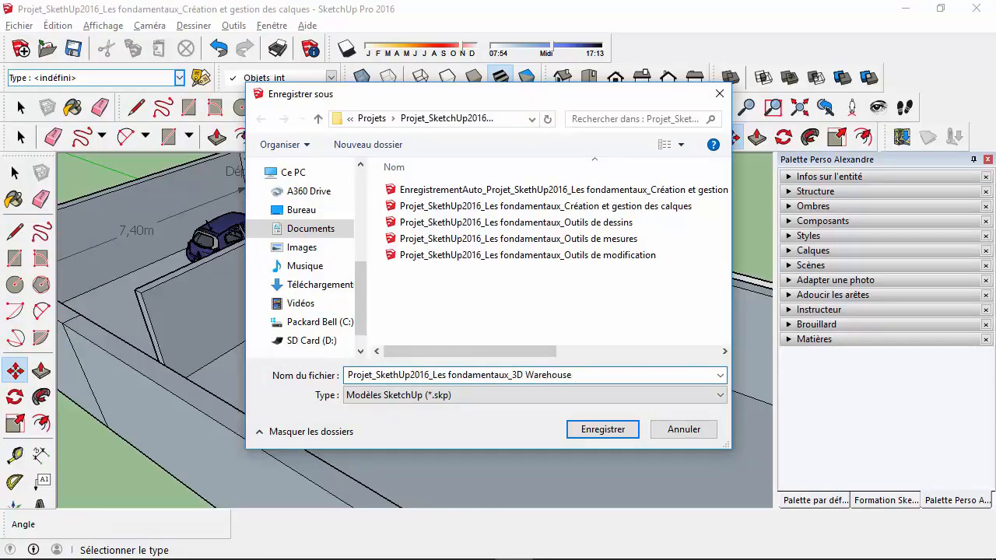
pyautogui.click(603, 429)
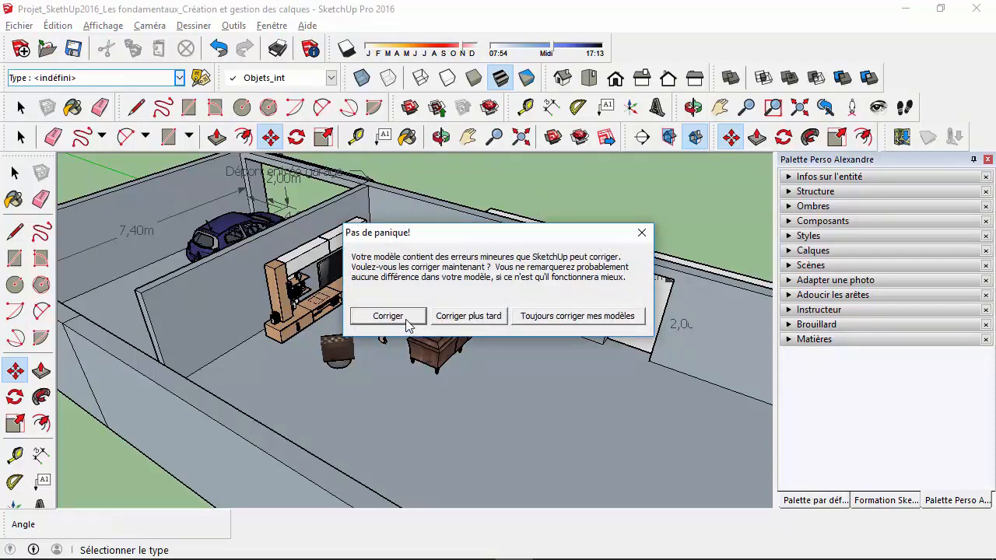
pyautogui.click(456, 319)
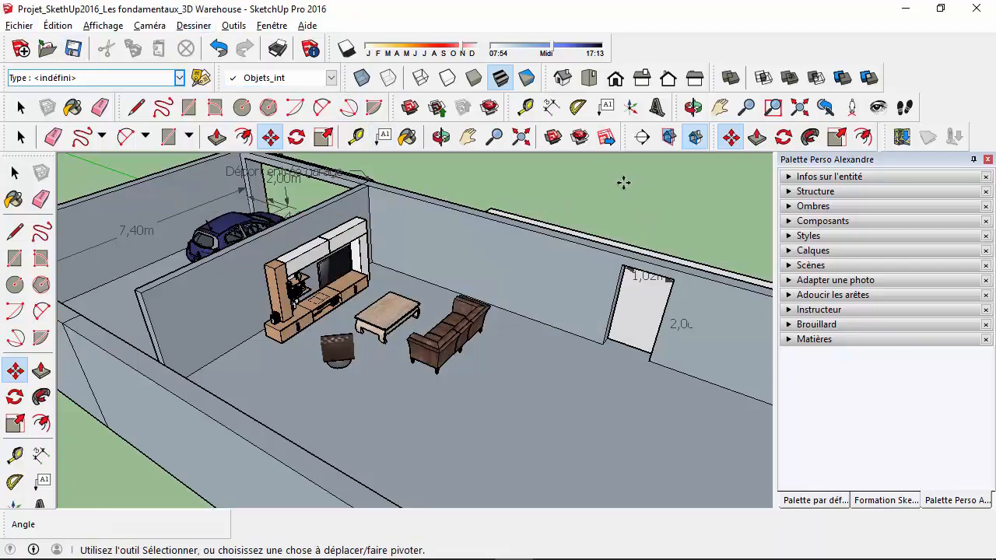
pyautogui.click(21, 107)
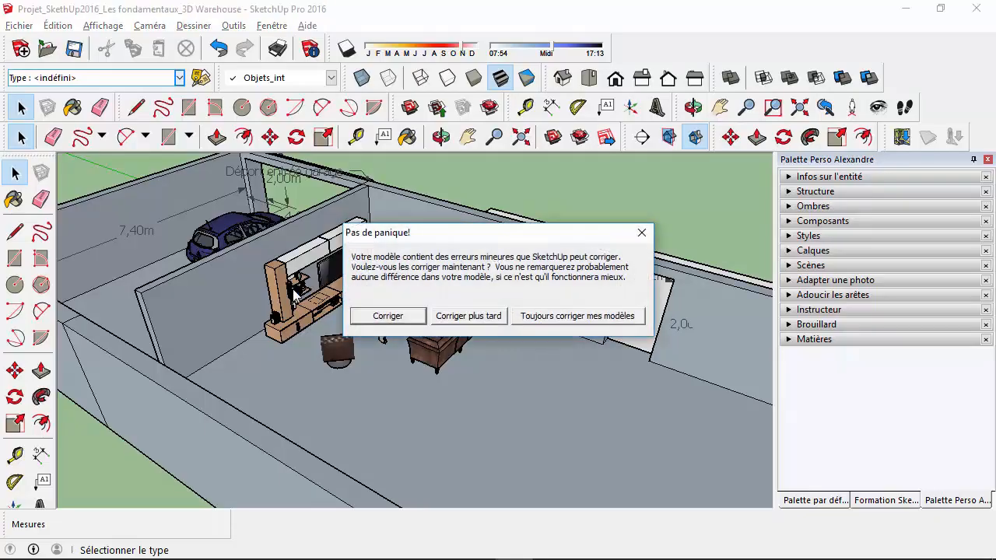
pyautogui.click(460, 310)
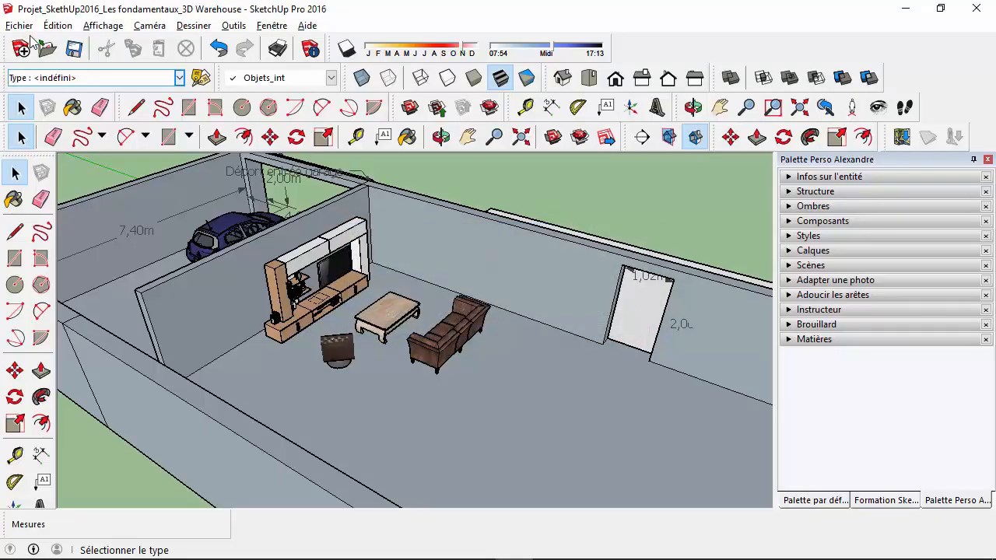
# Try sharing the furnished model on the 3D Warehouse without purging unused elements or correcting errors, and close the sharing window
pyautogui.scroll(-5, 615, 316)
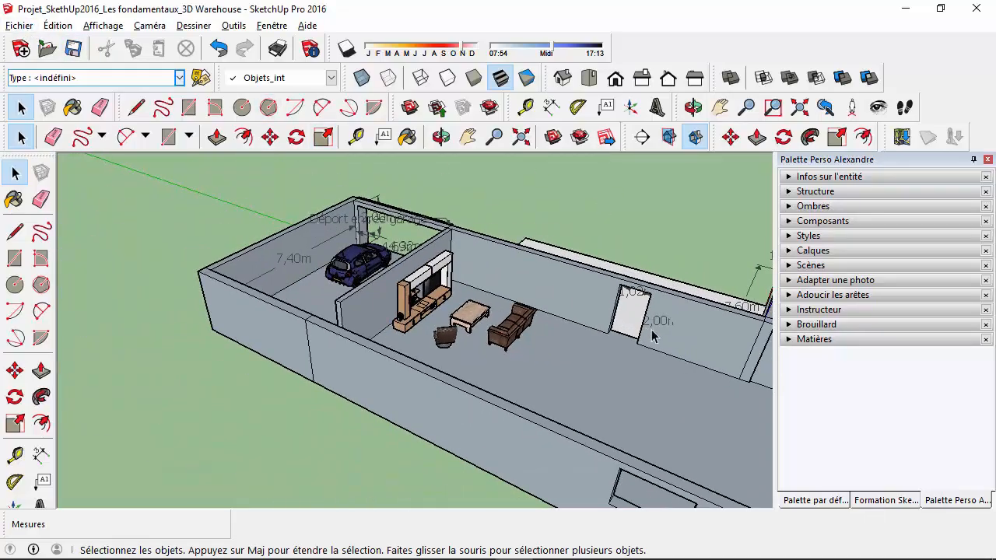
pyautogui.click(720, 107)
pyautogui.moveTo(755, 370); pyautogui.dragTo(646, 368)
pyautogui.scroll(5, 346, 293)
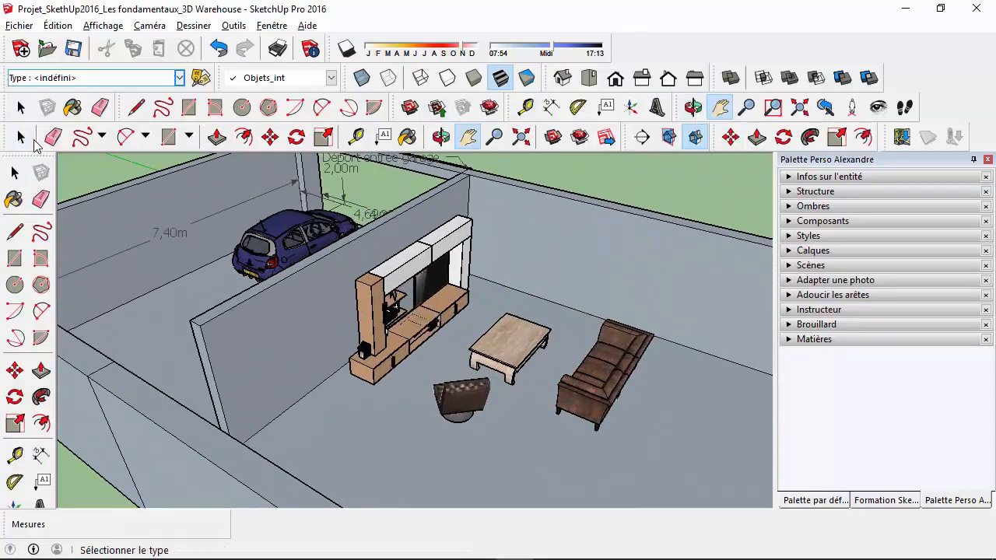
pyautogui.click(21, 108)
pyautogui.click(20, 25)
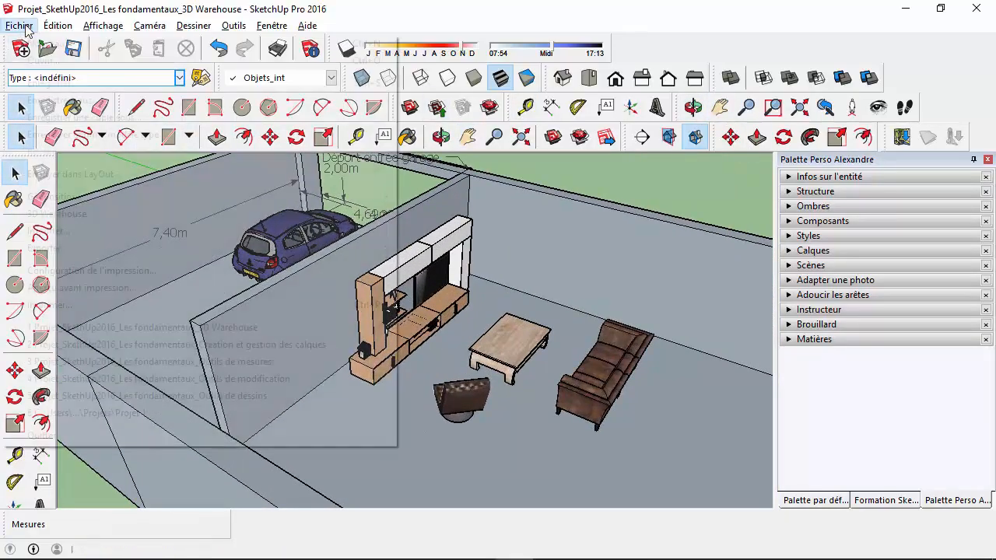
pyautogui.moveTo(64, 221)
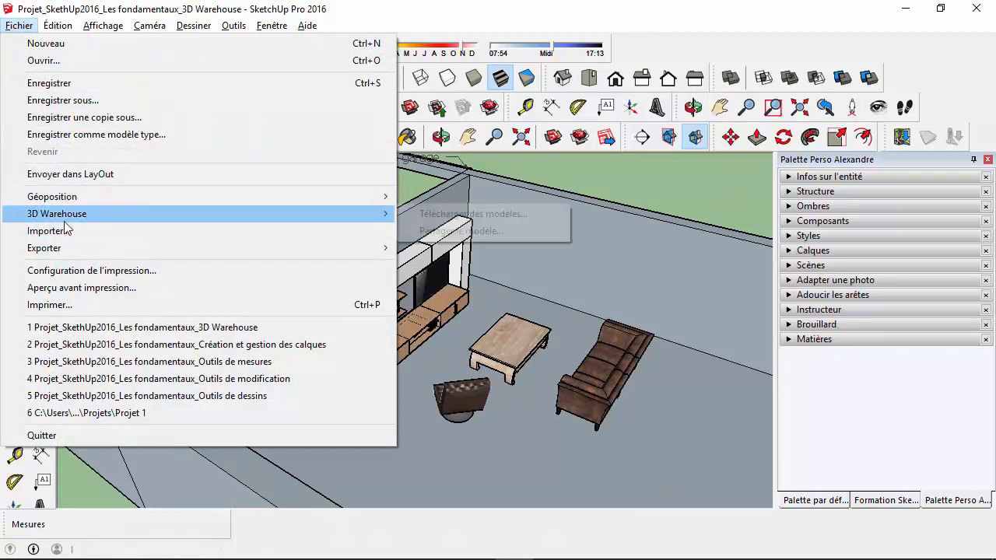
pyautogui.click(461, 231)
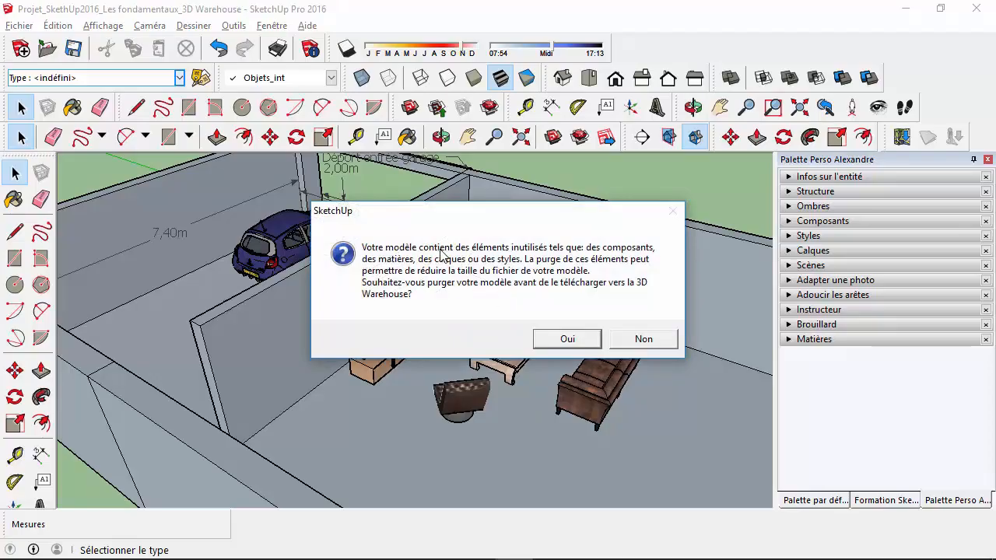
pyautogui.moveTo(418, 215); pyautogui.dragTo(414, 170)
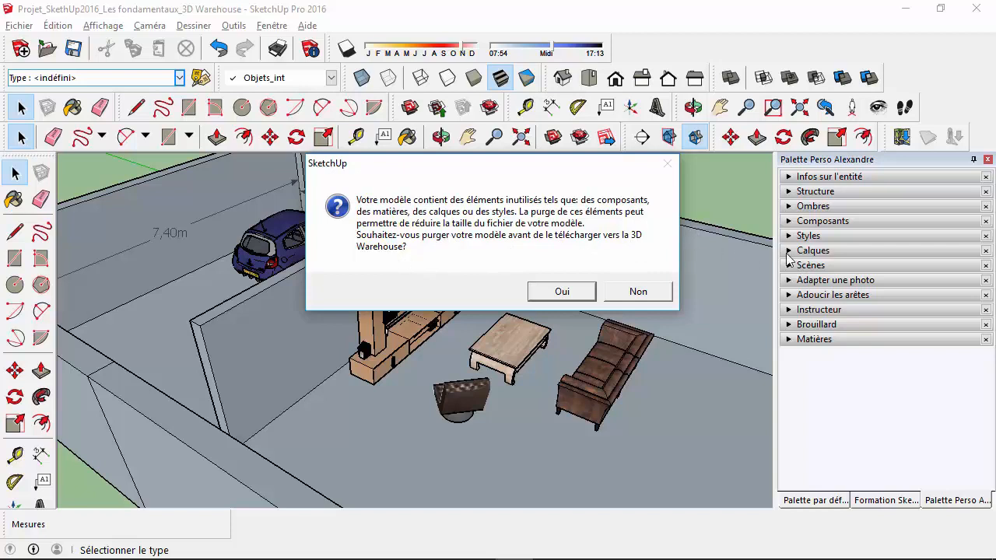
pyautogui.click(636, 290)
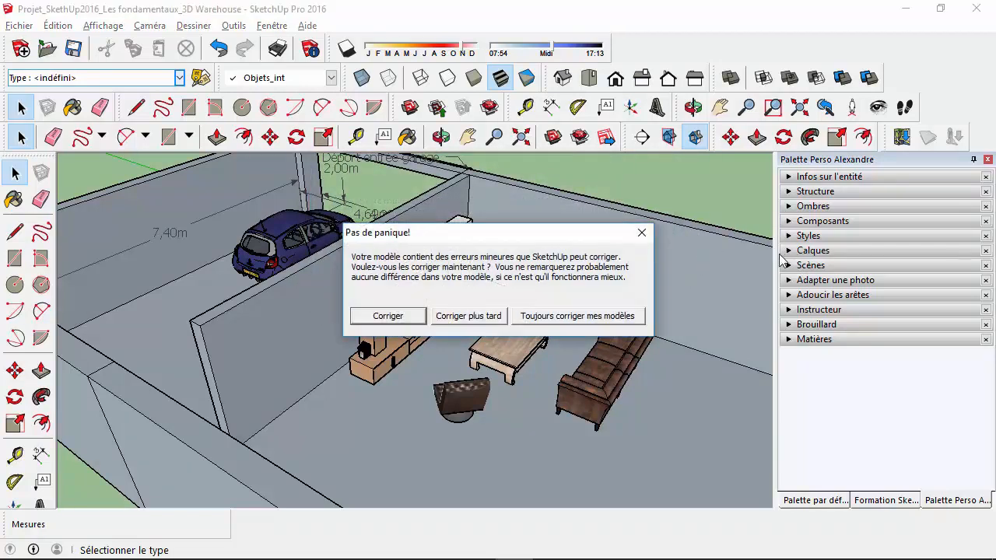
pyautogui.click(467, 313)
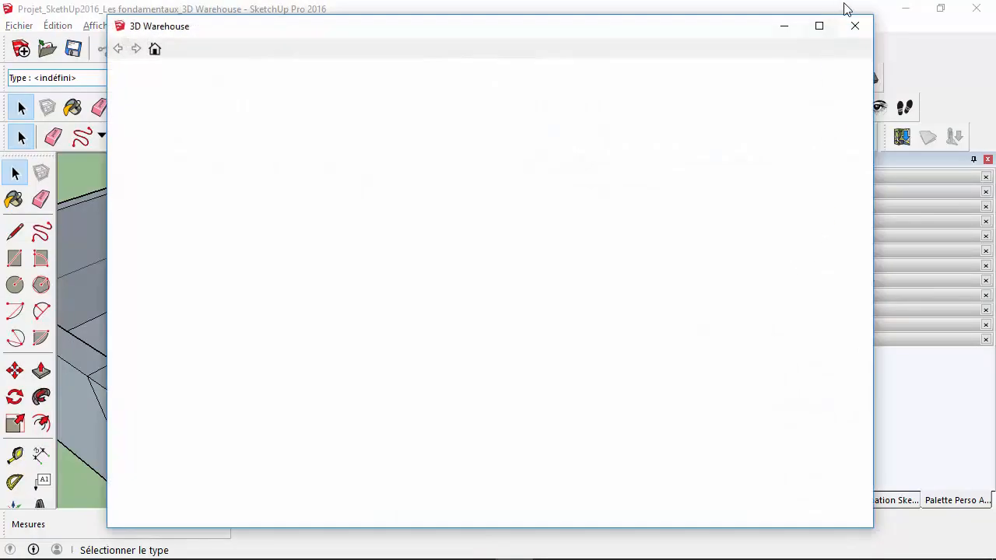
pyautogui.click(853, 28)
# Examine the project's list of layers and collapse it again
pyautogui.click(788, 251)
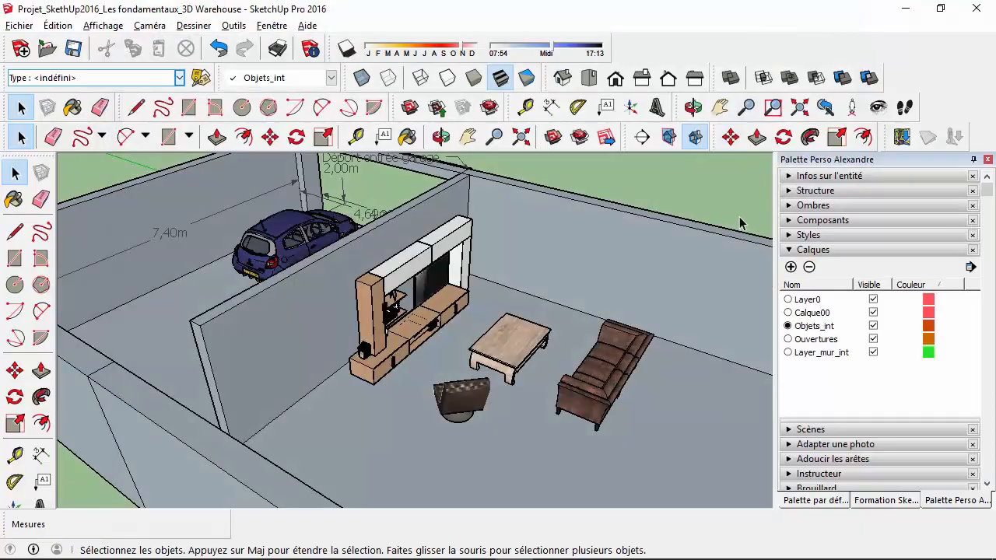
pyautogui.click(787, 251)
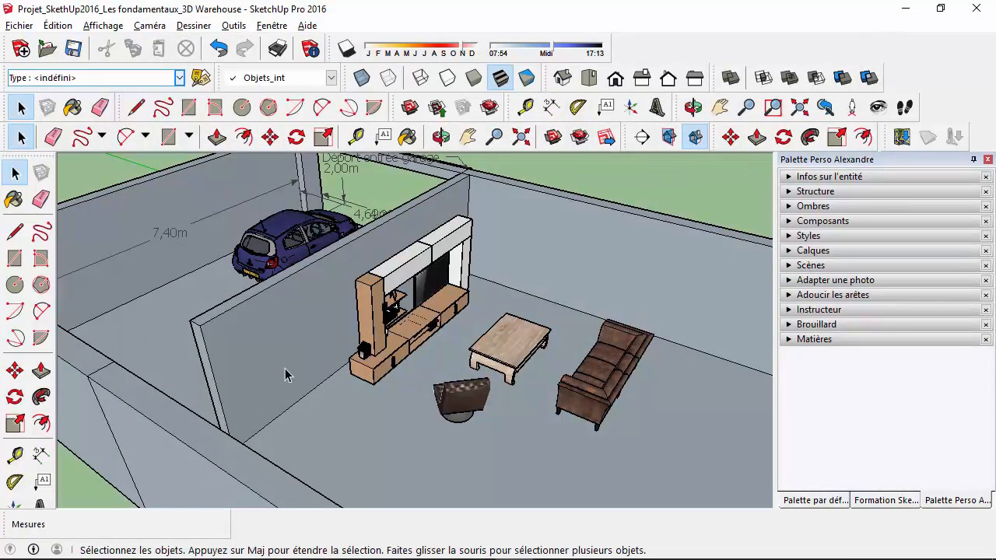
# Open the 3D Warehouse upload form for the furnished model, declining the purge of unused elements and postponing error correction
pyautogui.click(20, 27)
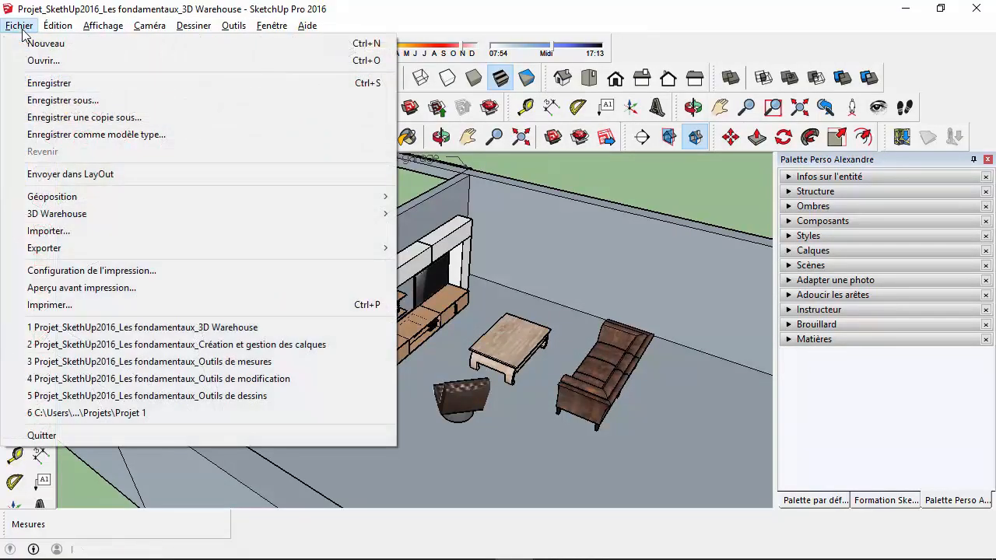
pyautogui.click(467, 230)
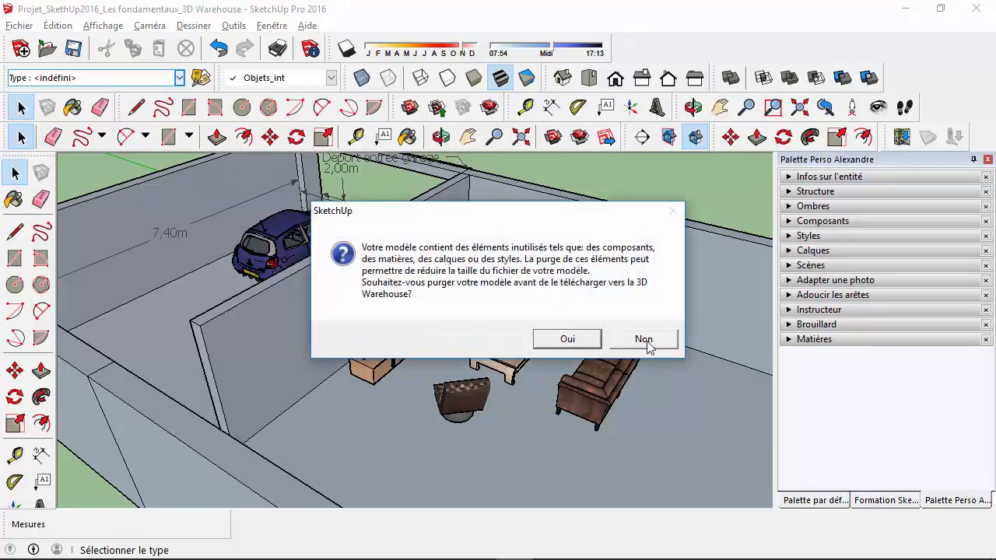
pyautogui.click(644, 340)
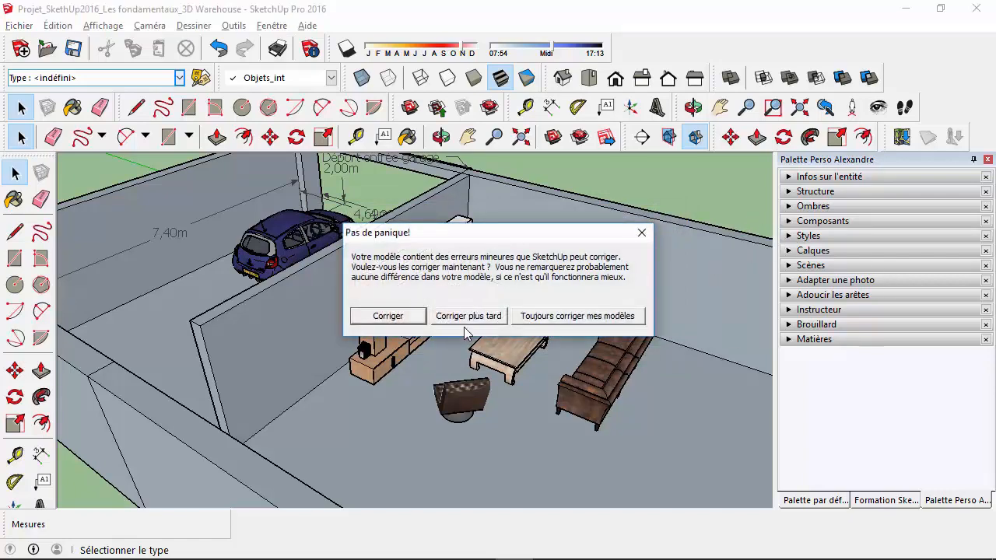
pyautogui.click(467, 318)
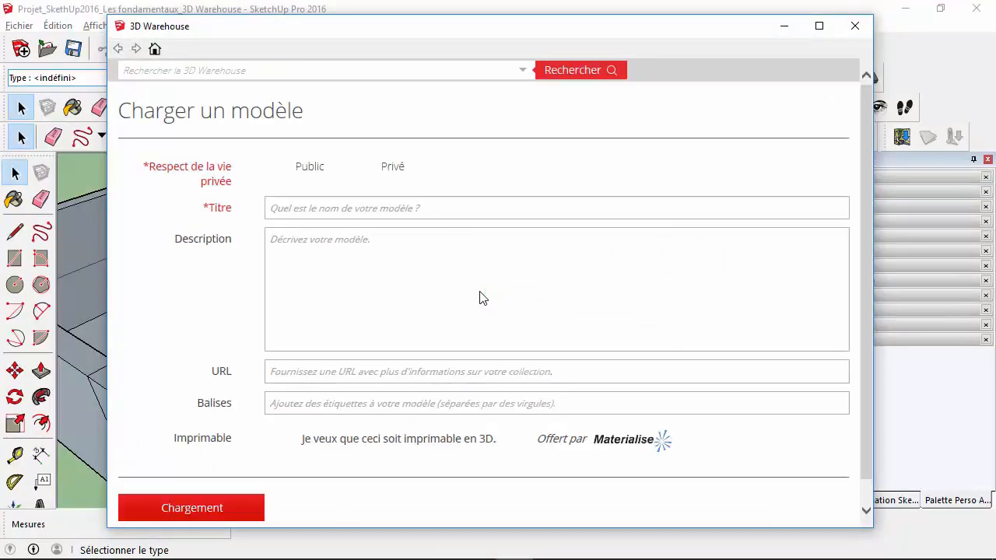
# Try to enter a title beginning with "Alphor" for the model in the upload form
pyautogui.click(419, 212)
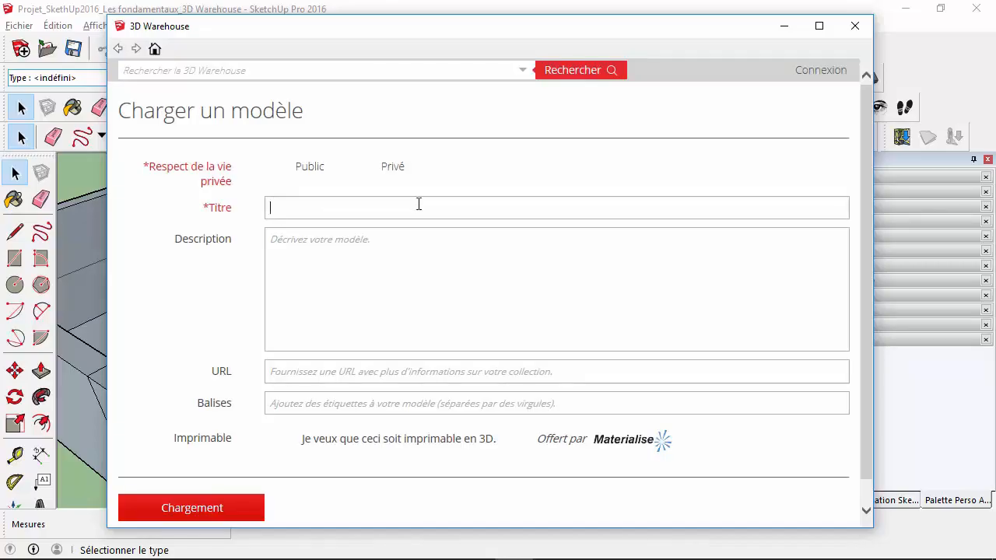
pyautogui.write('Formati')
pyautogui.press('BackSpace')
pyautogui.press('BackSpace')
pyautogui.press('BackSpace')
pyautogui.press('BackSpace')
pyautogui.write('Alphor')
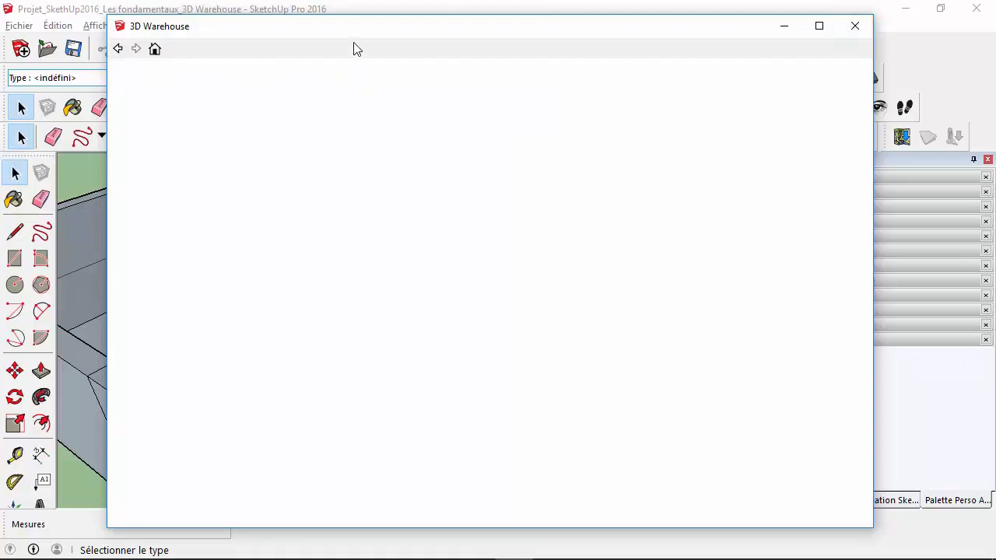
# Sign in to 3D Warehouse with the account e-mail and password, accept the terms of use, and close the window
pyautogui.moveTo(354, 38); pyautogui.dragTo(339, 35)
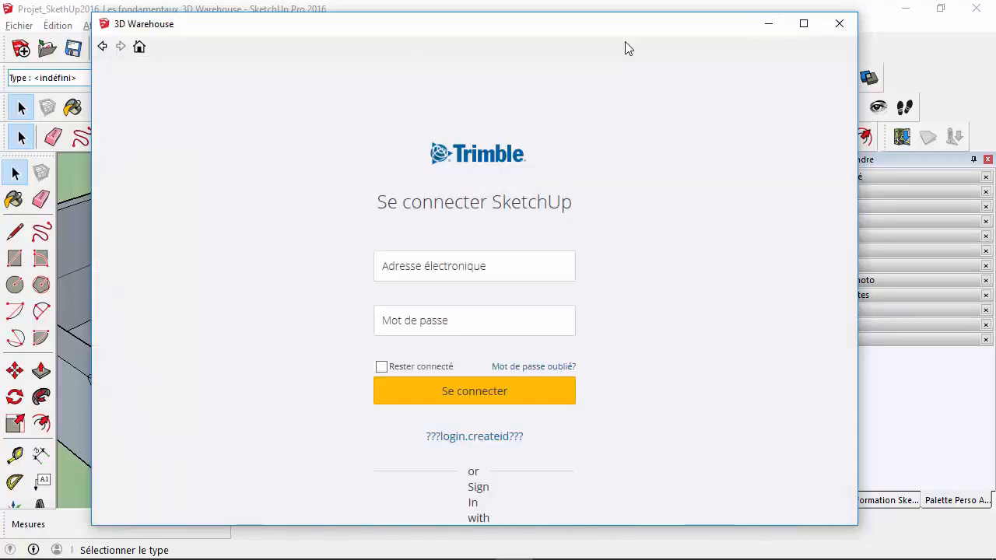
pyautogui.click(506, 268)
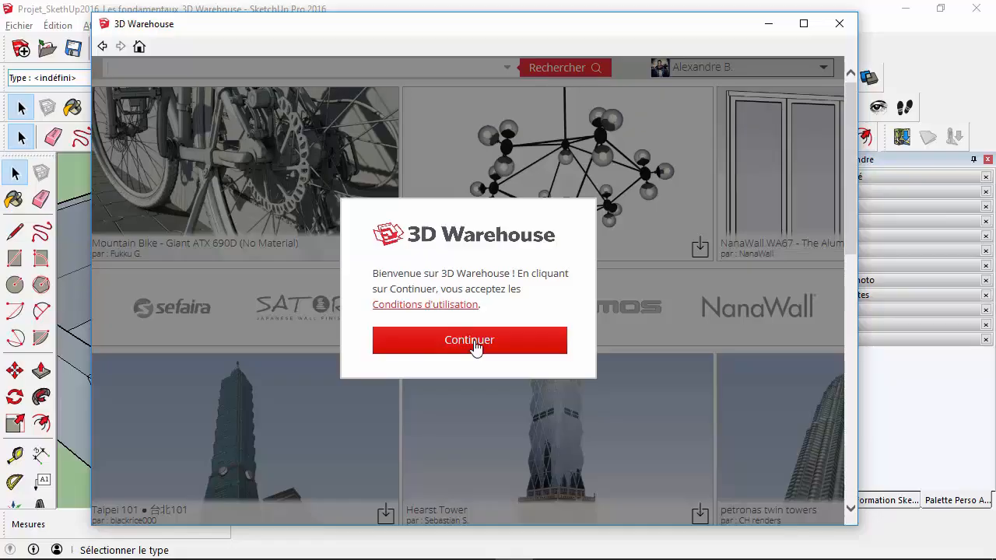
pyautogui.click(474, 345)
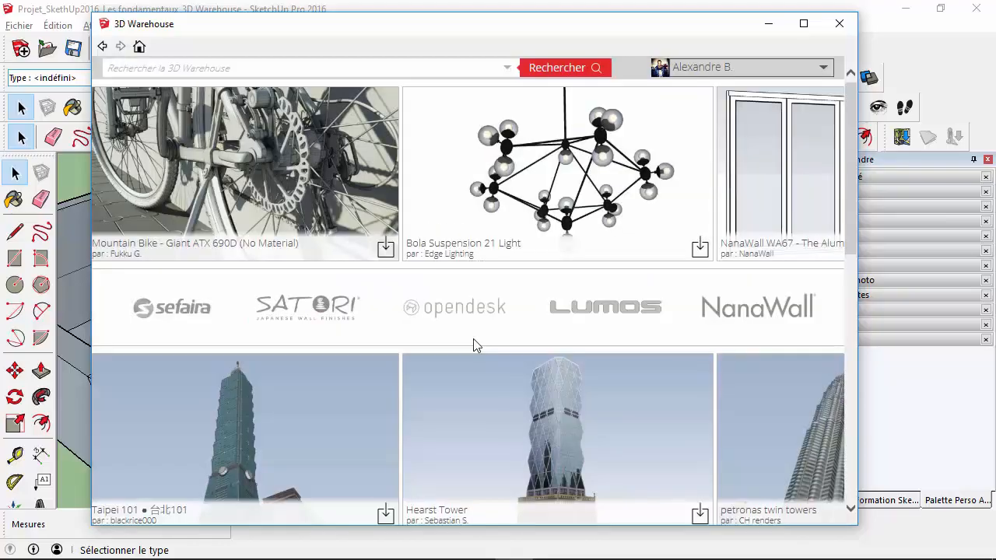
pyautogui.click(839, 24)
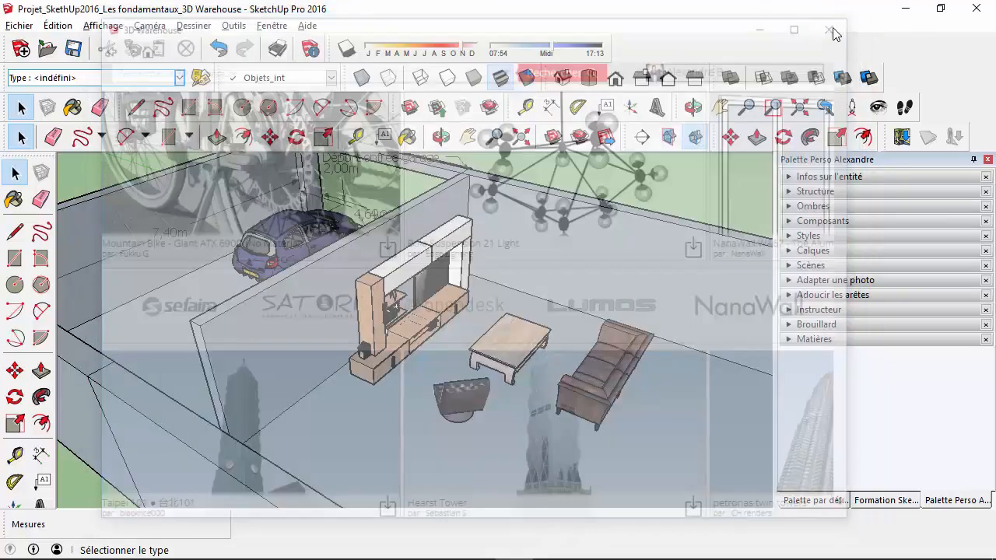
# Reopen the model sharing form from the signed-in account, skipping the purge and leaving minor errors uncorrected
pyautogui.click(19, 25)
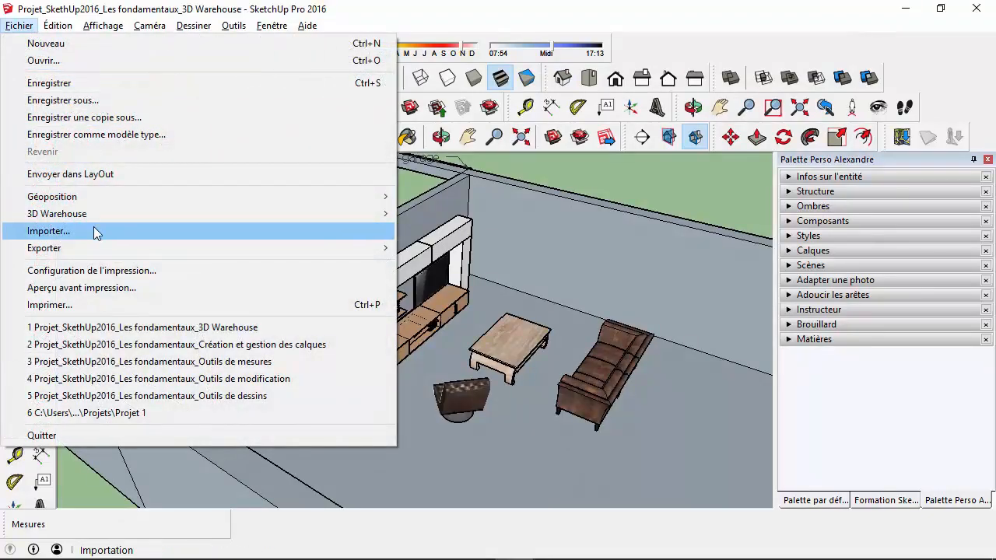
pyautogui.moveTo(101, 214)
pyautogui.click(462, 231)
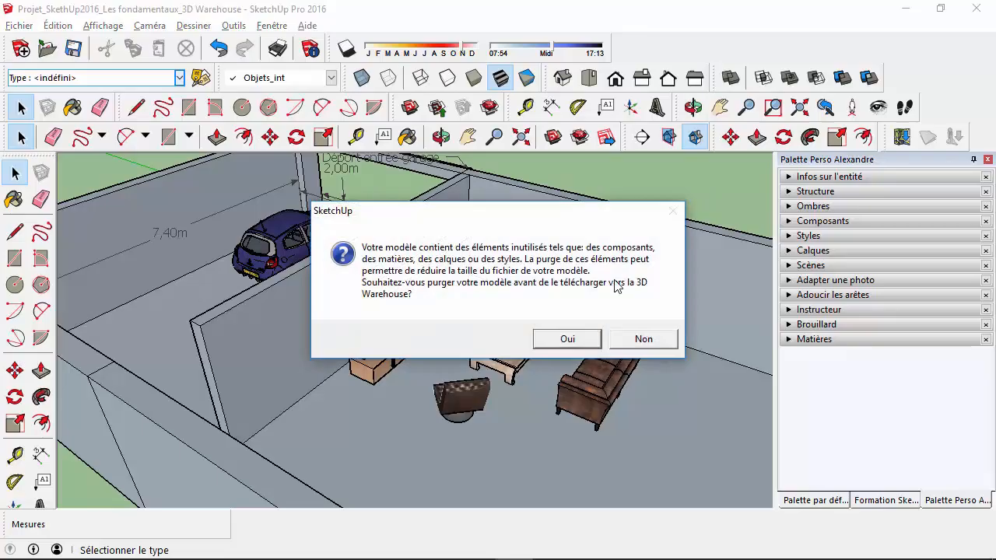
pyautogui.click(640, 338)
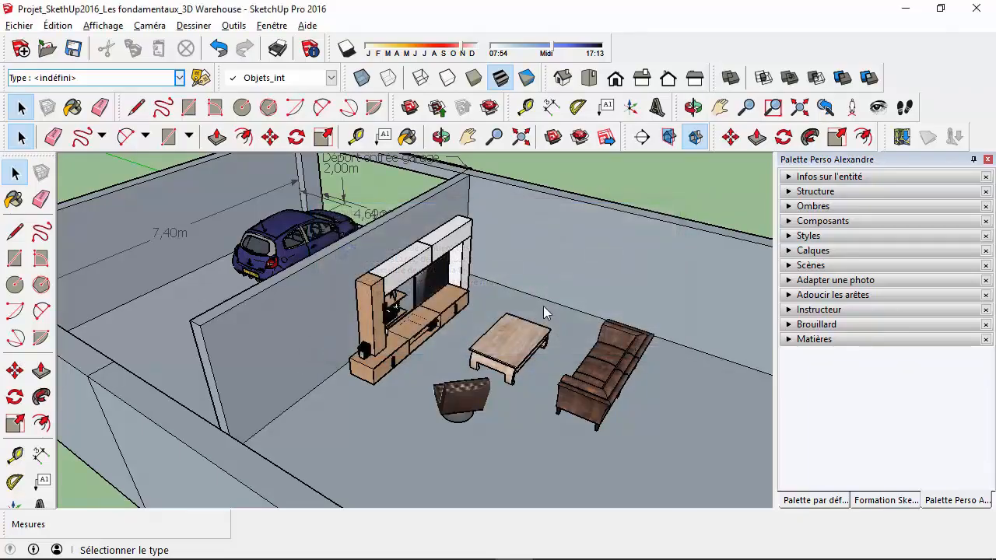
pyautogui.click(487, 316)
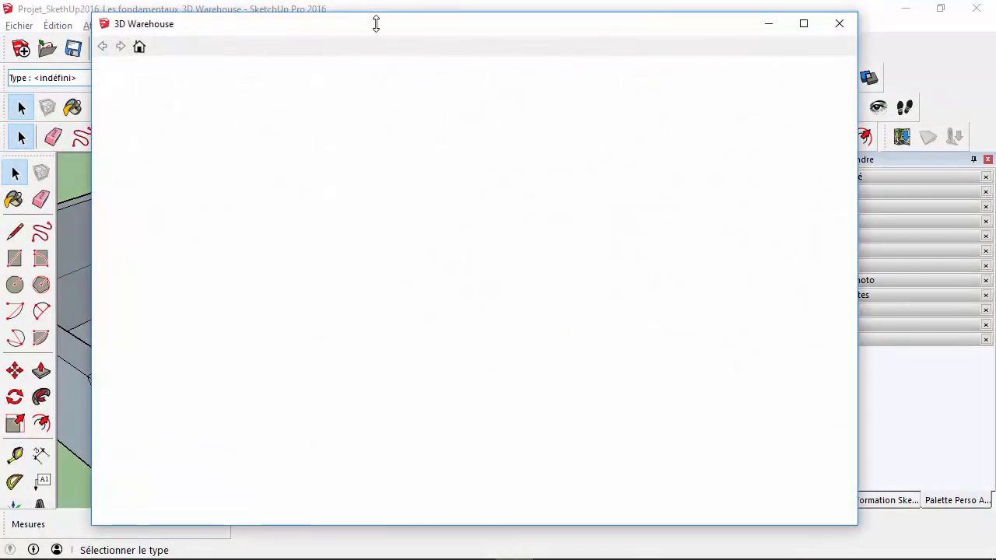
# Make the shared model private and title it "Alphorm - Formation SketchUp 2016 - Les fondamentaux", leaving the description empty
pyautogui.click(329, 204)
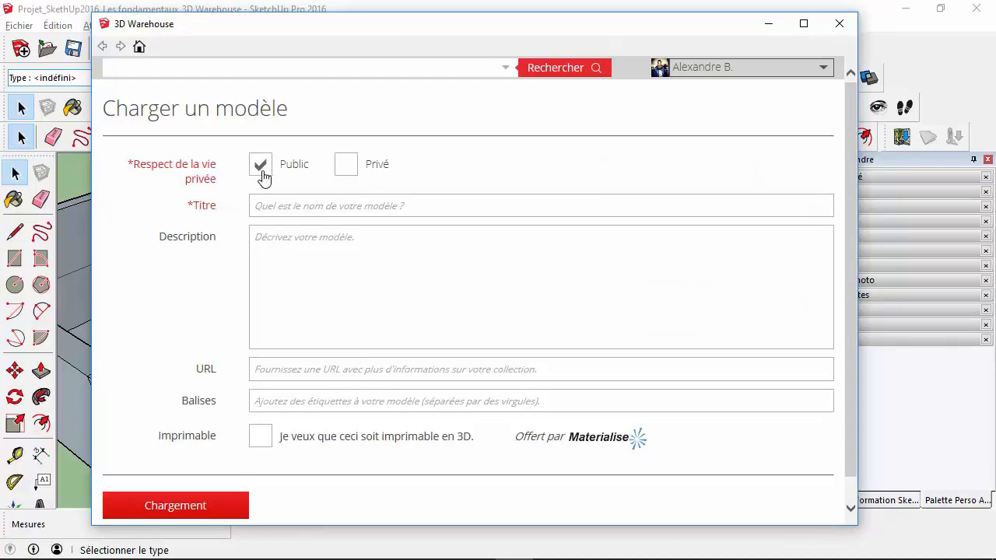
pyautogui.click(348, 166)
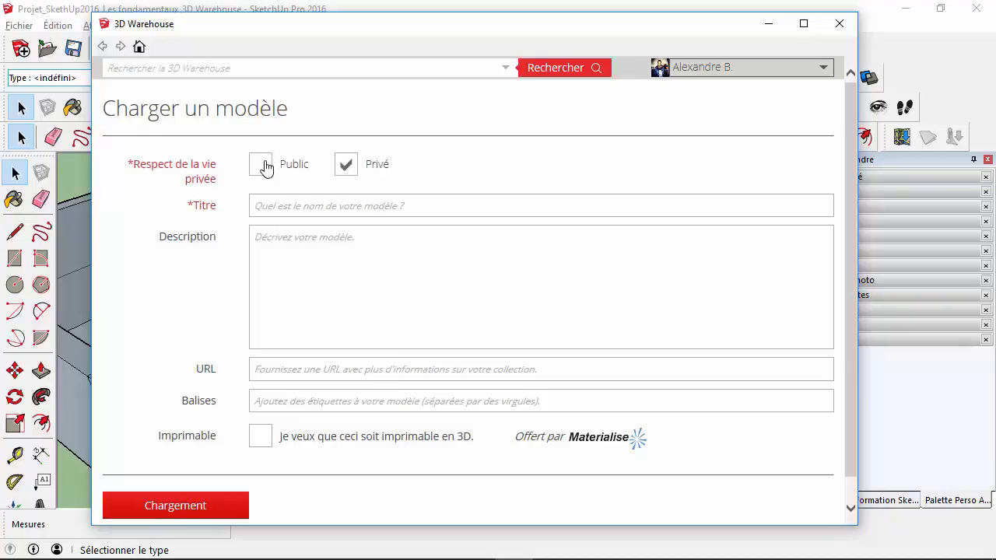
pyautogui.click(323, 211)
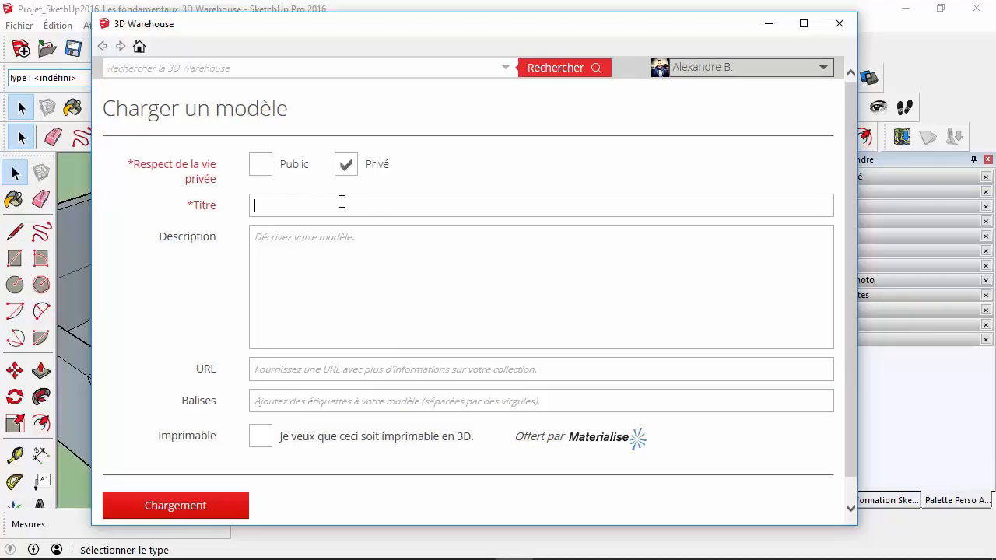
pyautogui.write('Alphorm - Formation SketchUp 201')
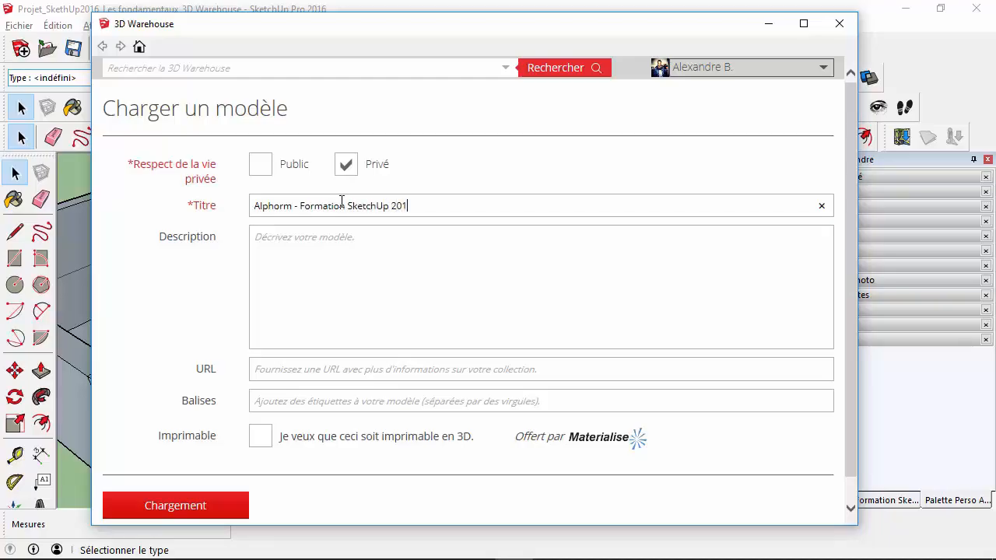
pyautogui.write('6 - Les fondamentaux')
pyautogui.click(372, 263)
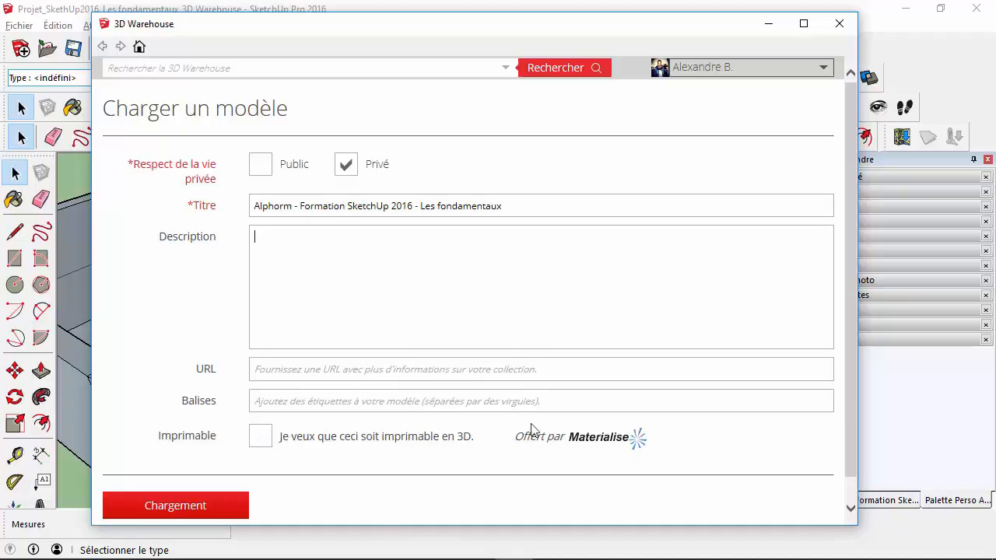
# Try uploading the private model to 3D Warehouse, postponing error correction and waiting for the unresponsive program
pyautogui.scroll(-1, 531, 425)
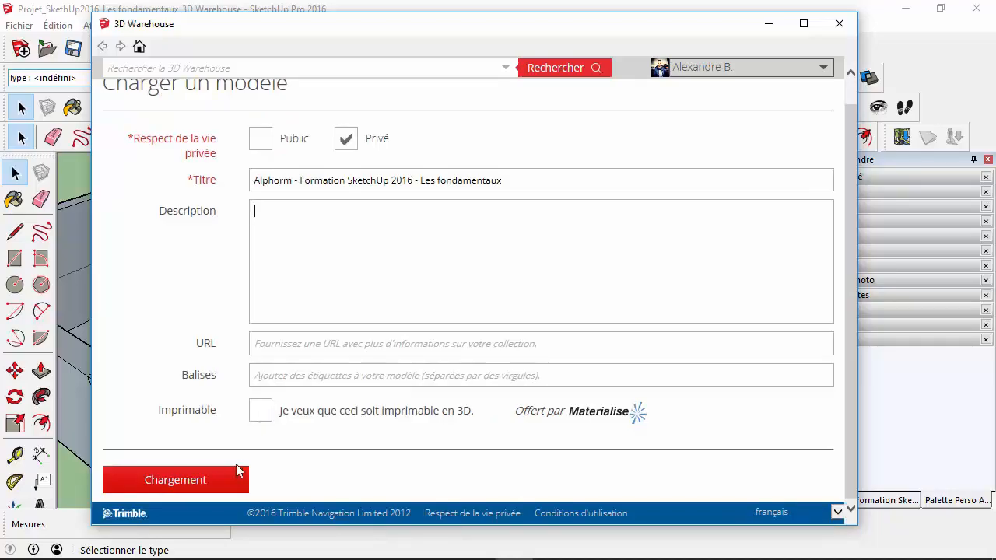
pyautogui.click(215, 479)
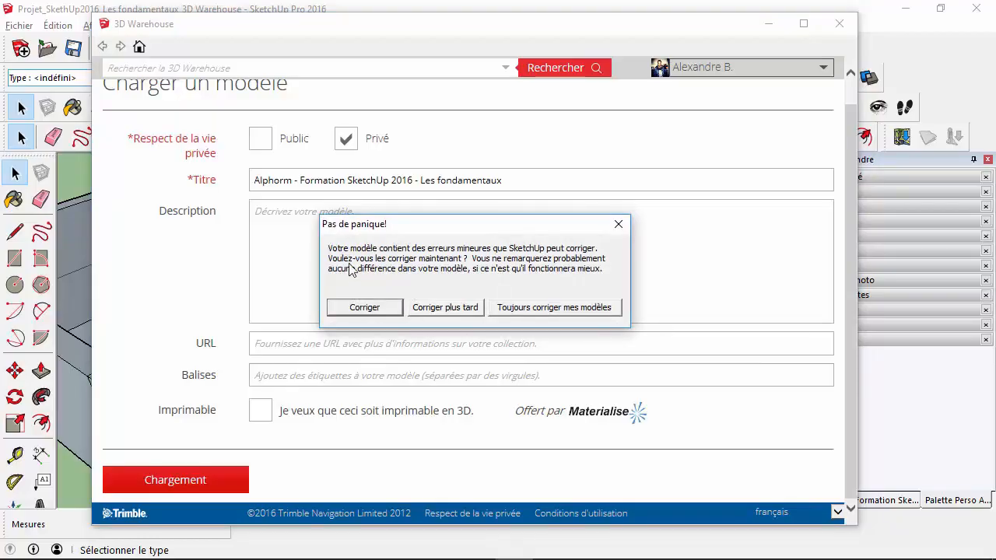
pyautogui.click(440, 313)
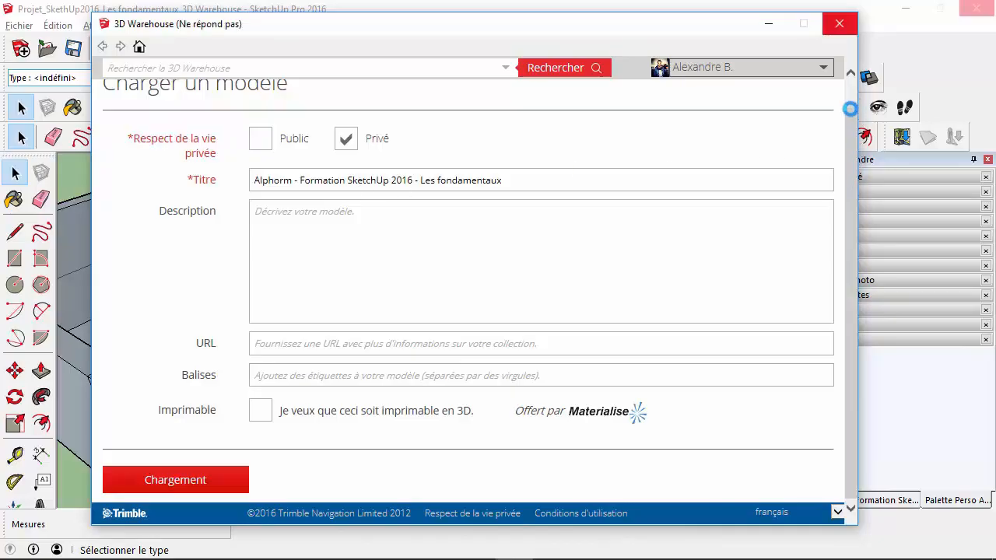
pyautogui.click(840, 24)
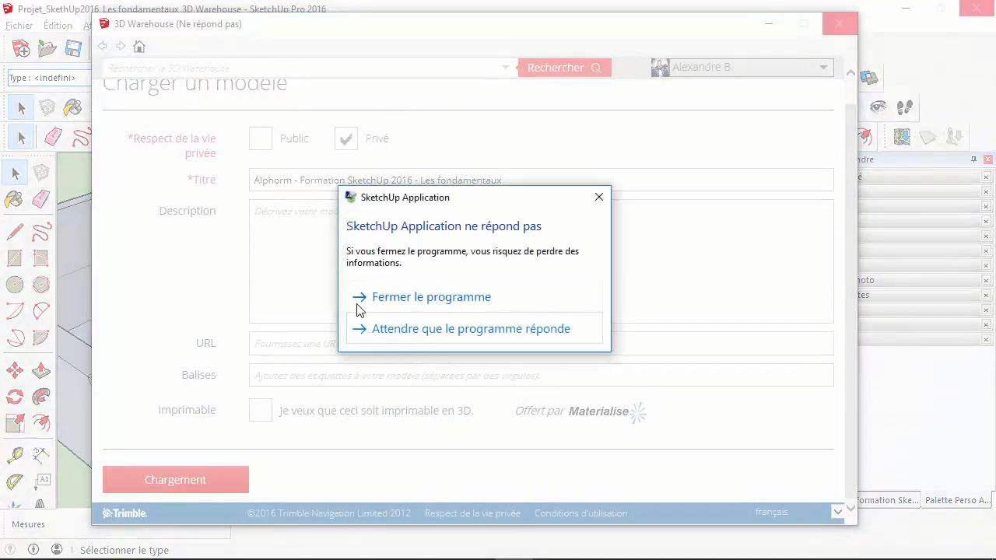
pyautogui.click(414, 332)
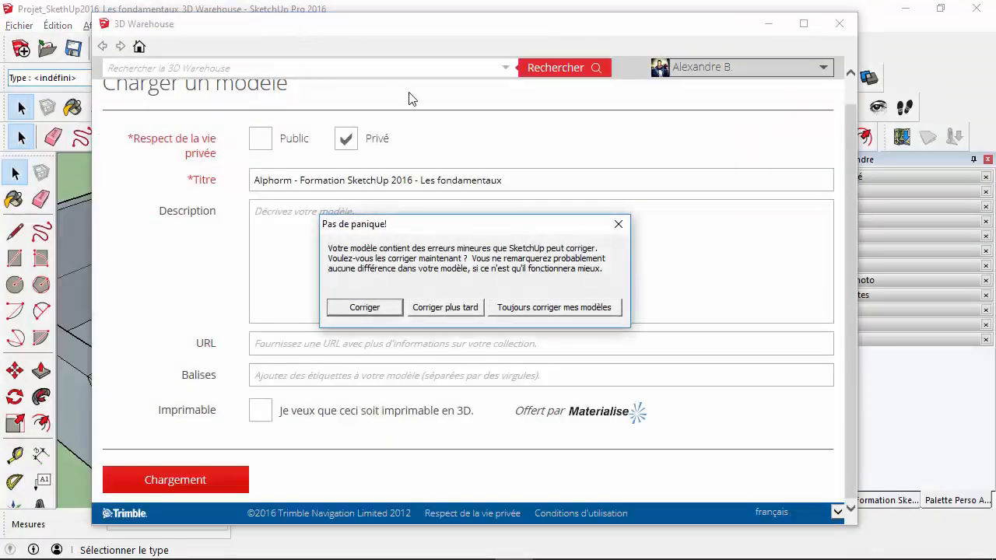
pyautogui.click(435, 308)
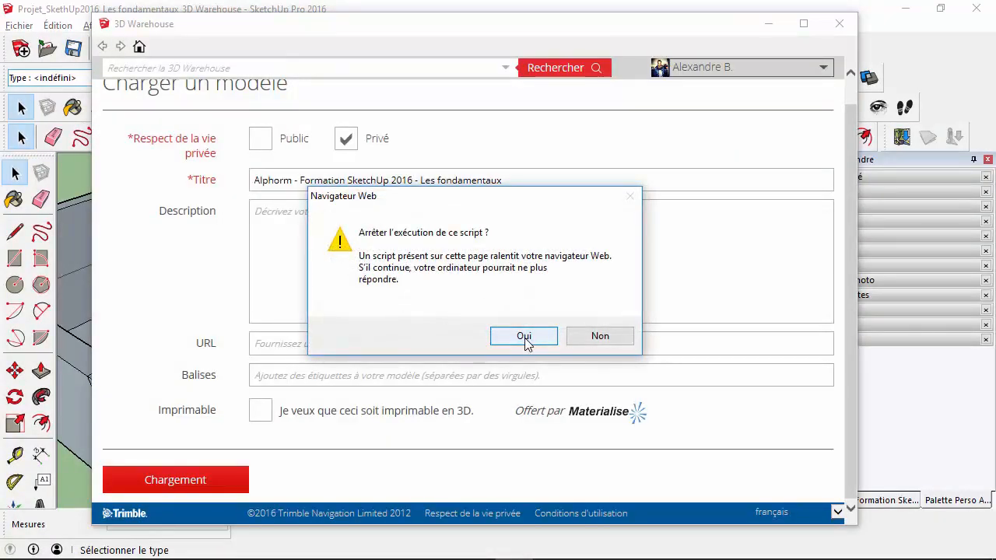
# Stop the slow upload script, postpone the remaining error corrections, and close the 3D Warehouse window
pyautogui.click(526, 337)
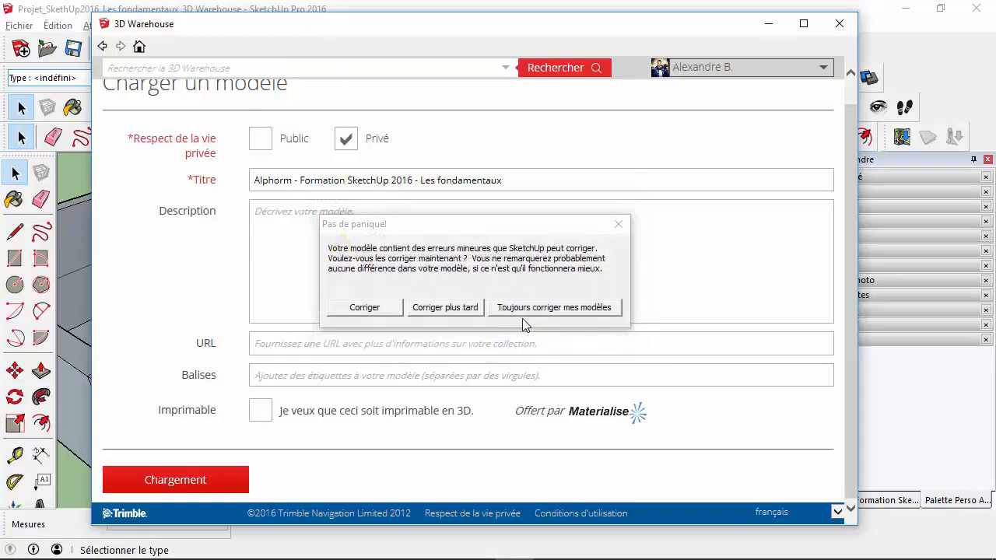
pyautogui.click(456, 308)
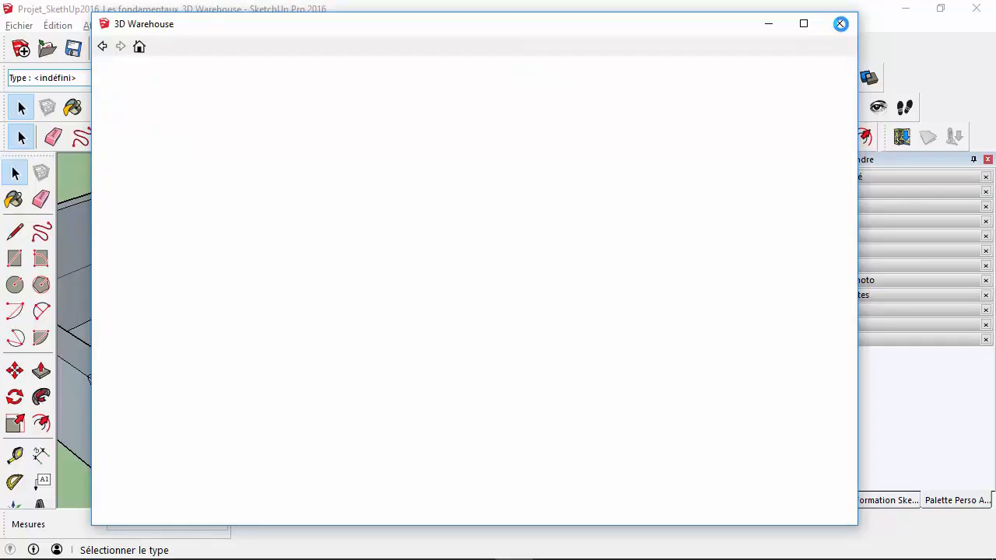
pyautogui.click(838, 24)
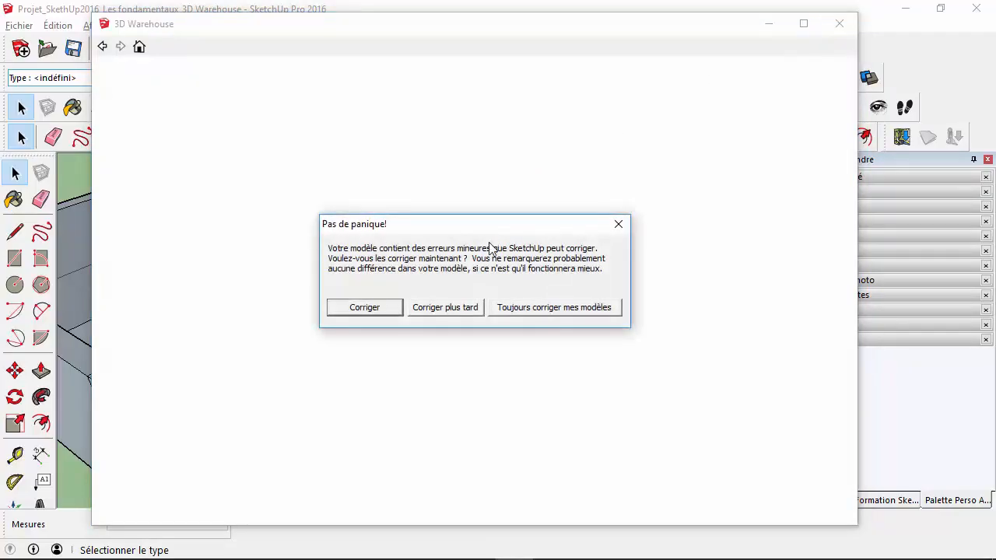
pyautogui.click(457, 313)
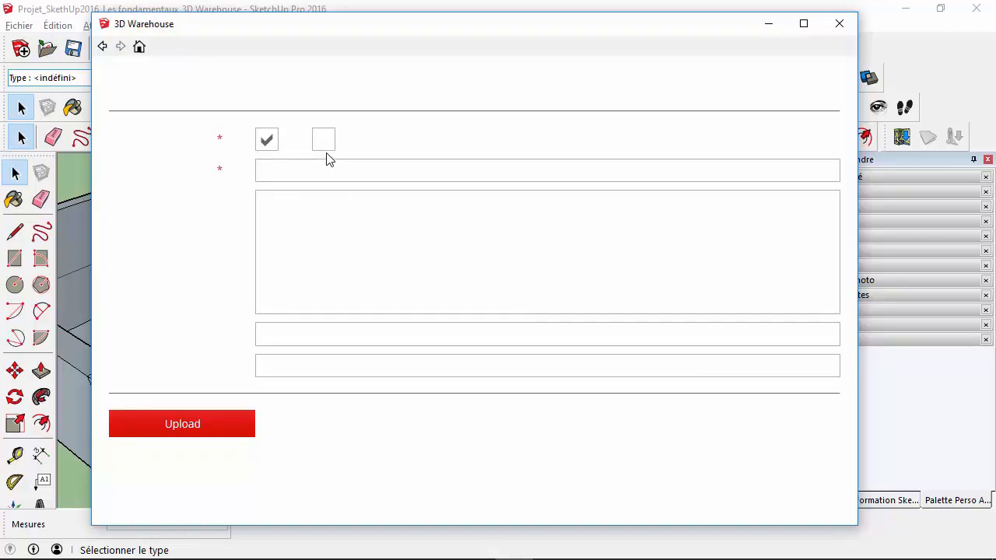
pyautogui.click(838, 24)
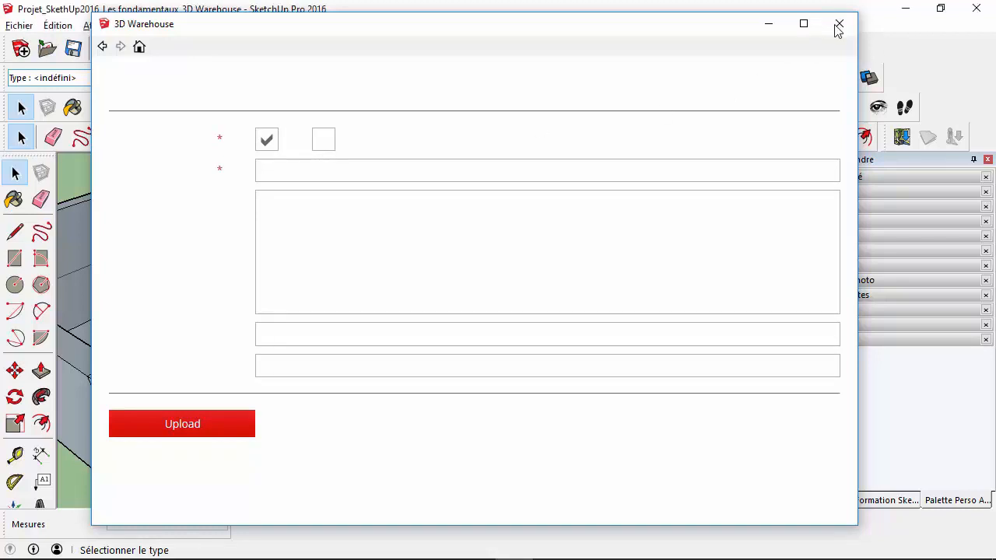
# Examine the furniture and car placement in the main room and garage within the whole house
pyautogui.scroll(3, 425, 285)
pyautogui.scroll(-3, 430, 286)
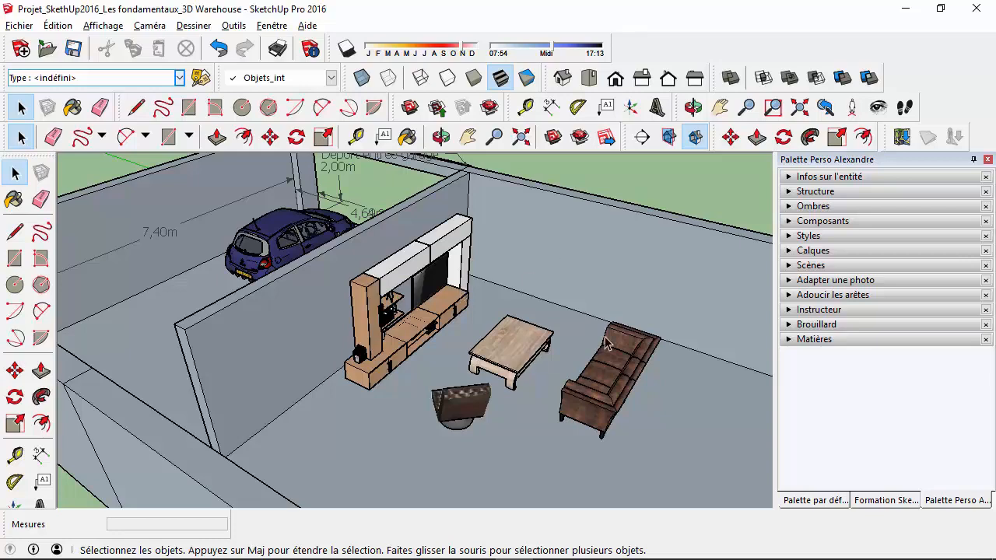
pyautogui.scroll(2, 452, 341)
pyautogui.scroll(-6, 452, 341)
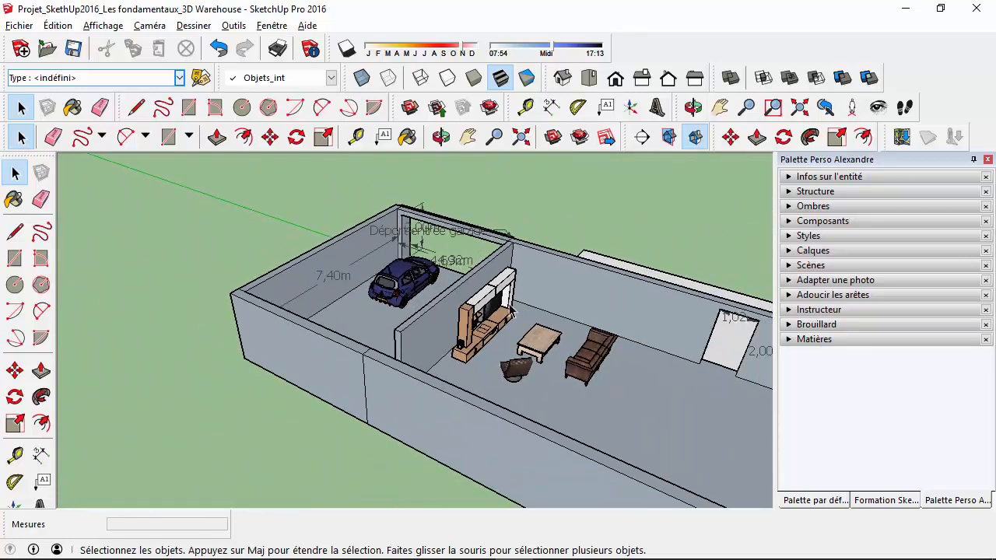
pyautogui.scroll(-4, 599, 363)
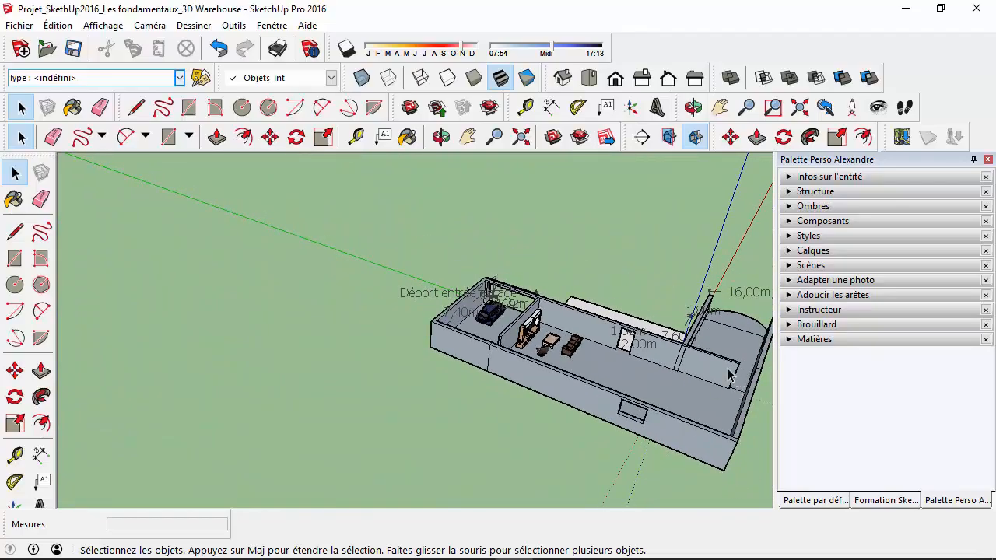
pyautogui.moveTo(729, 371); pyautogui.dragTo(744, 280, button='middle')
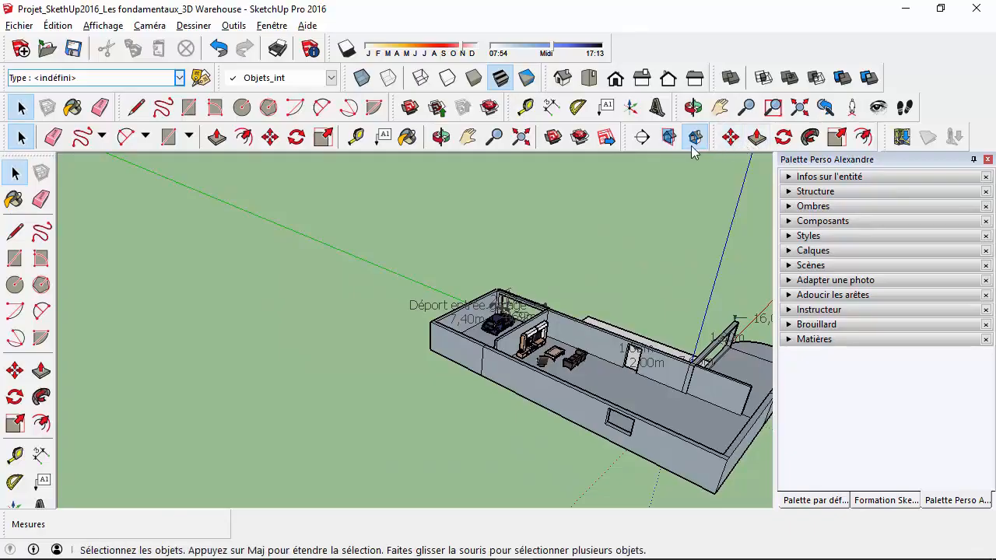
pyautogui.scroll(2, 553, 360)
pyautogui.scroll(1, 552, 360)
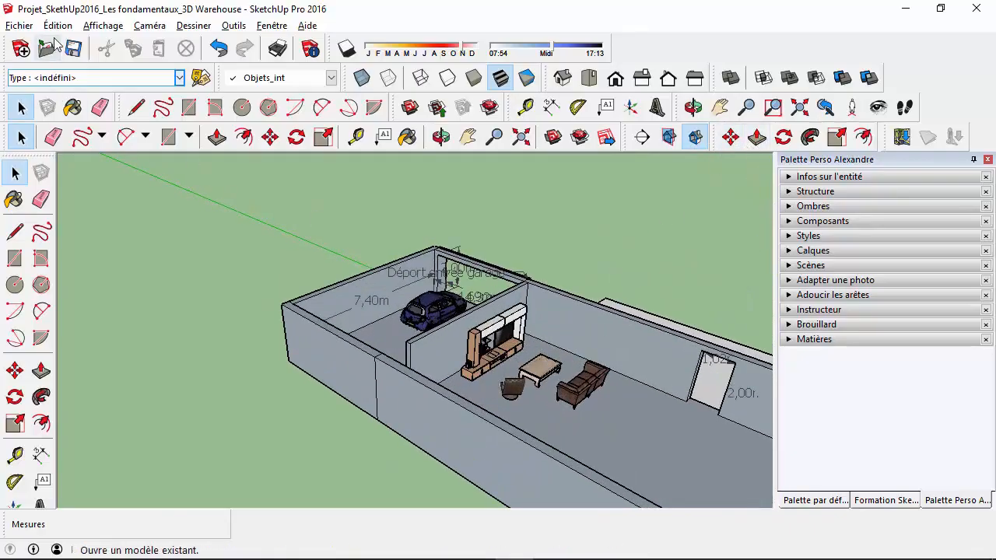
# Save the project while postponing correction of minor errors, and switch to the 3D Warehouse presentation slide
pyautogui.click(80, 51)
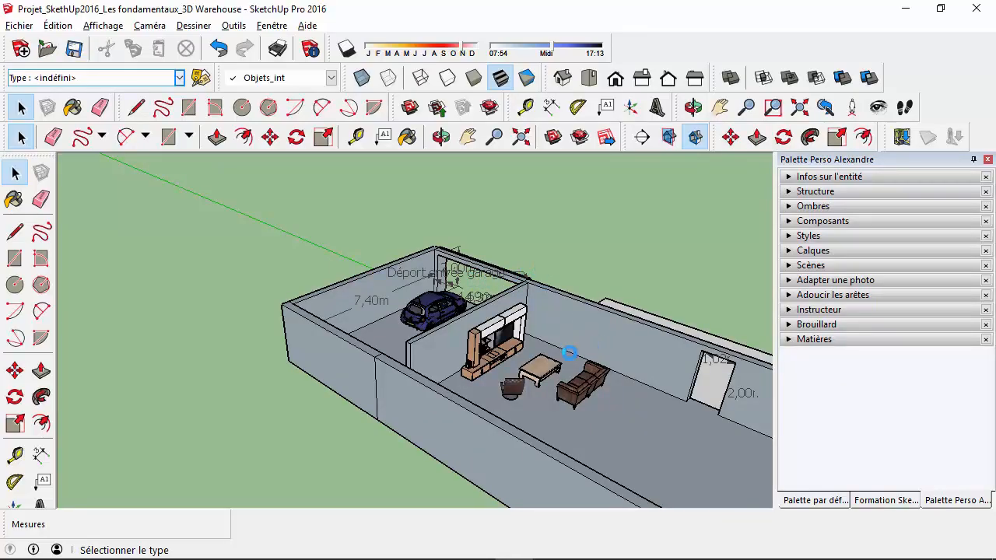
pyautogui.click(470, 315)
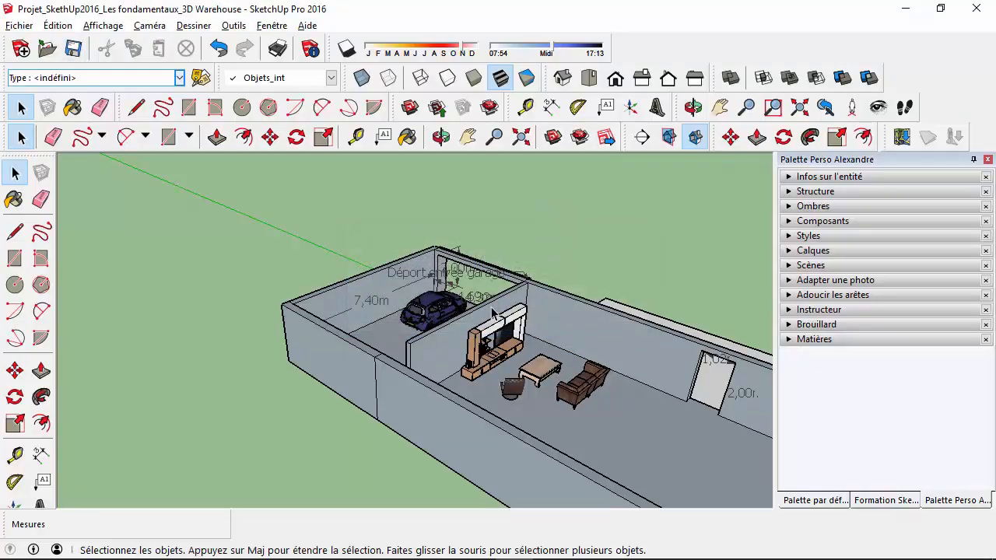
pyautogui.hotkey('alt', 'Tab')
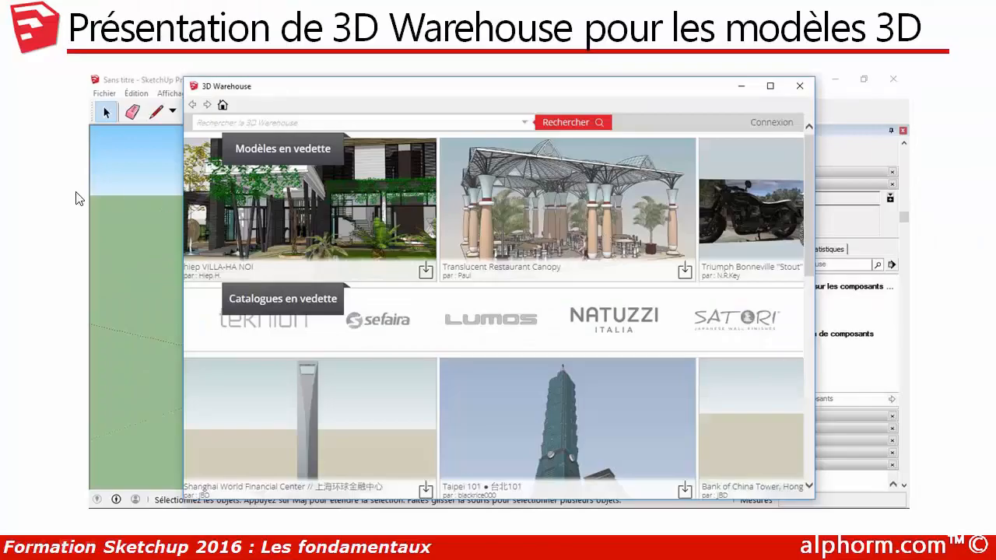